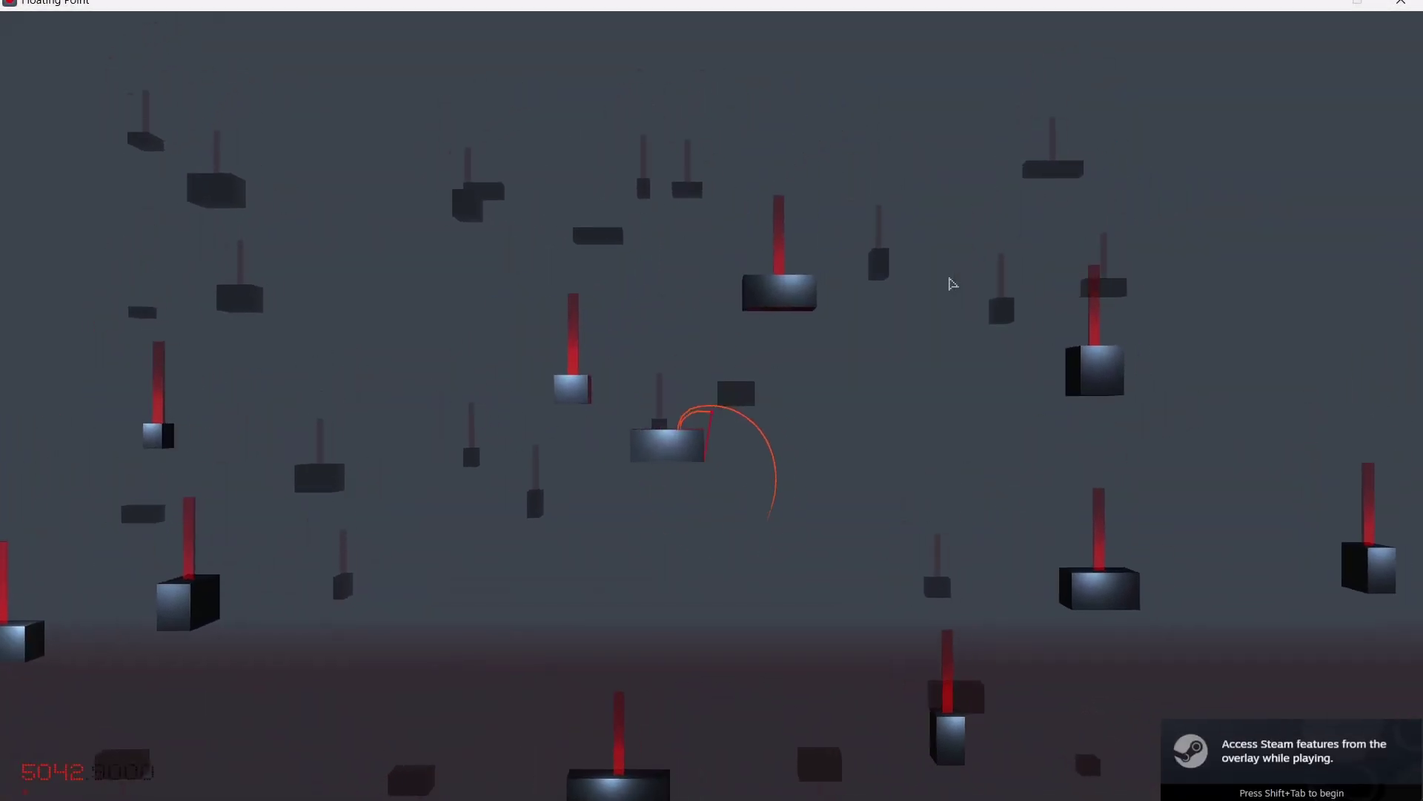
pyautogui.moveTo(953, 284); pyautogui.dragTo(950, 283)
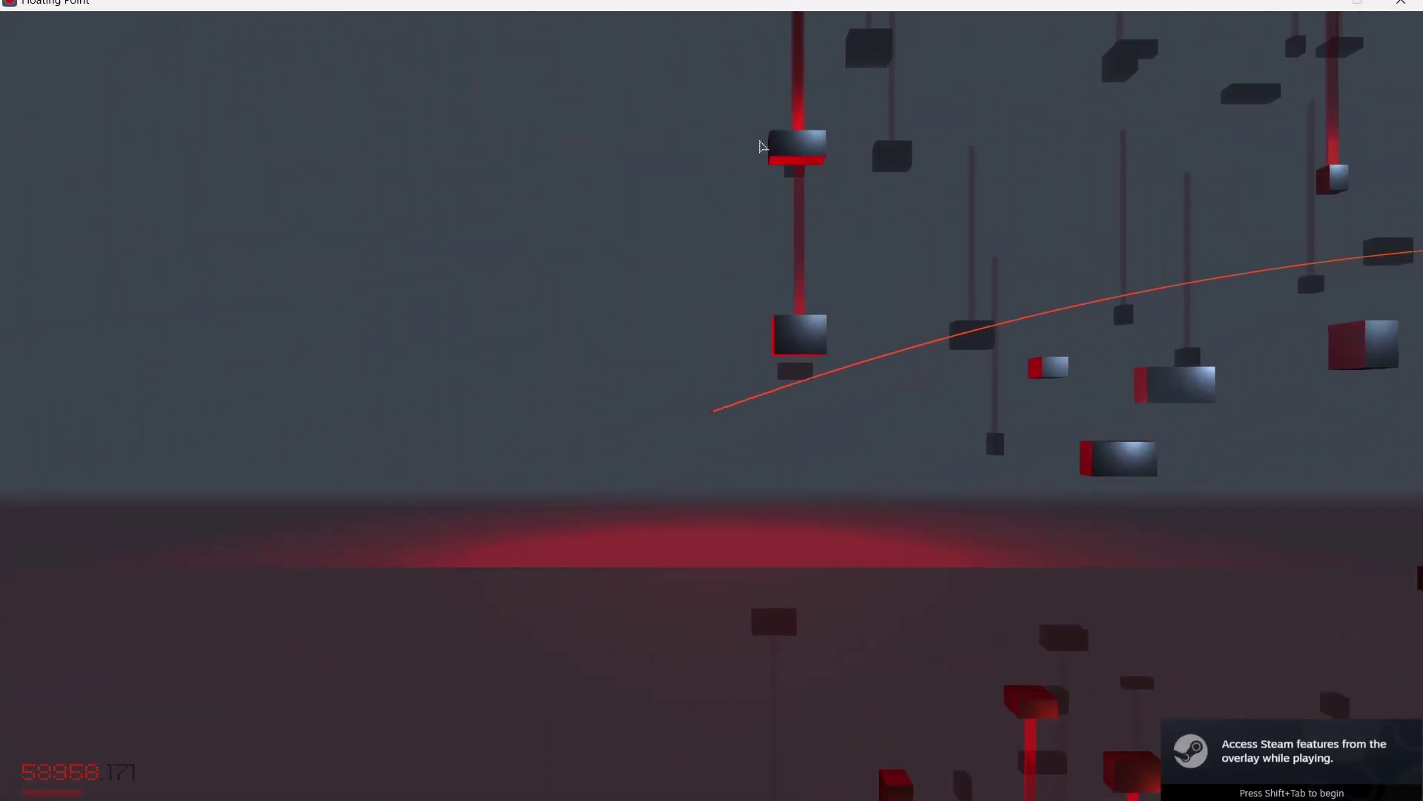
pyautogui.moveTo(761, 138); pyautogui.dragTo(763, 132)
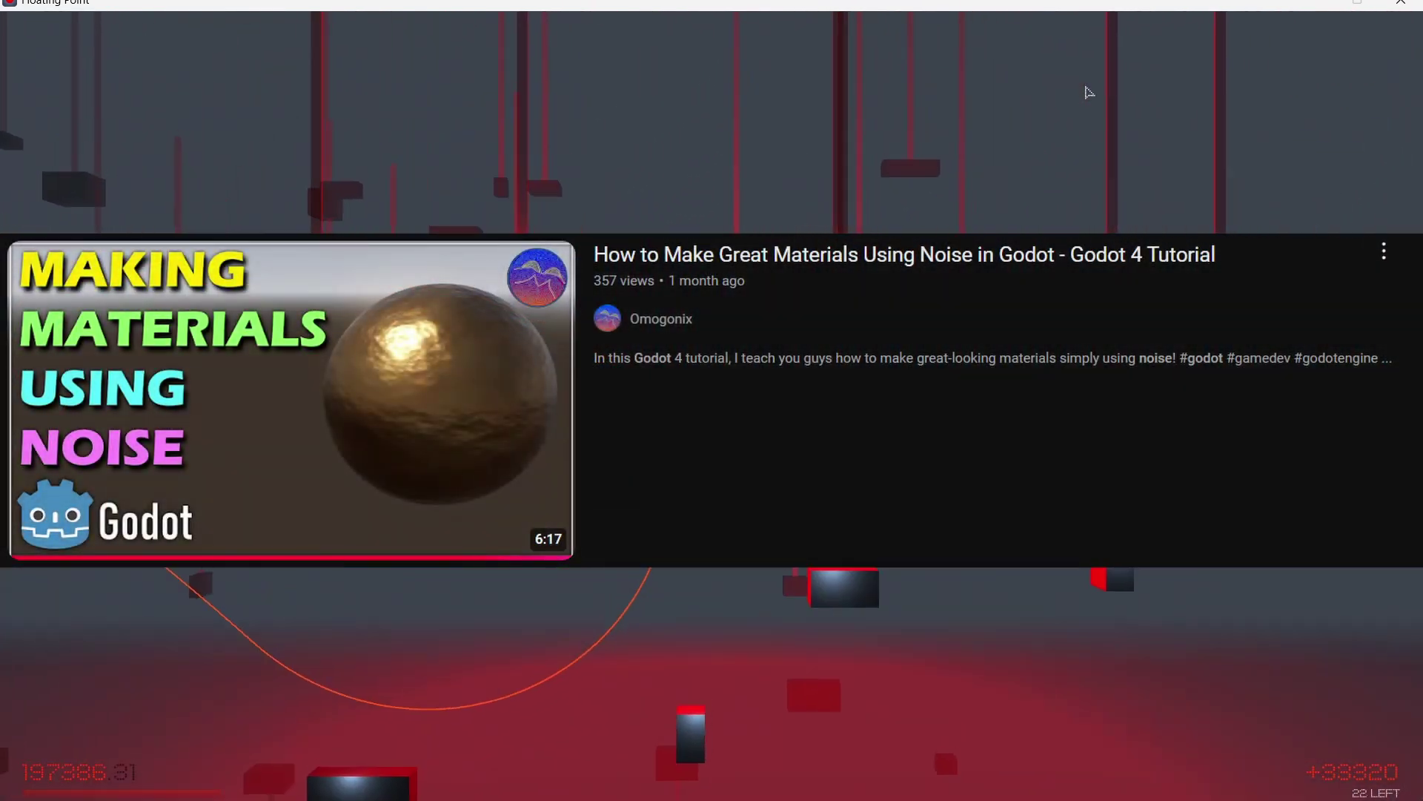
pyautogui.moveTo(1032, 566); pyautogui.dragTo(1032, 566)
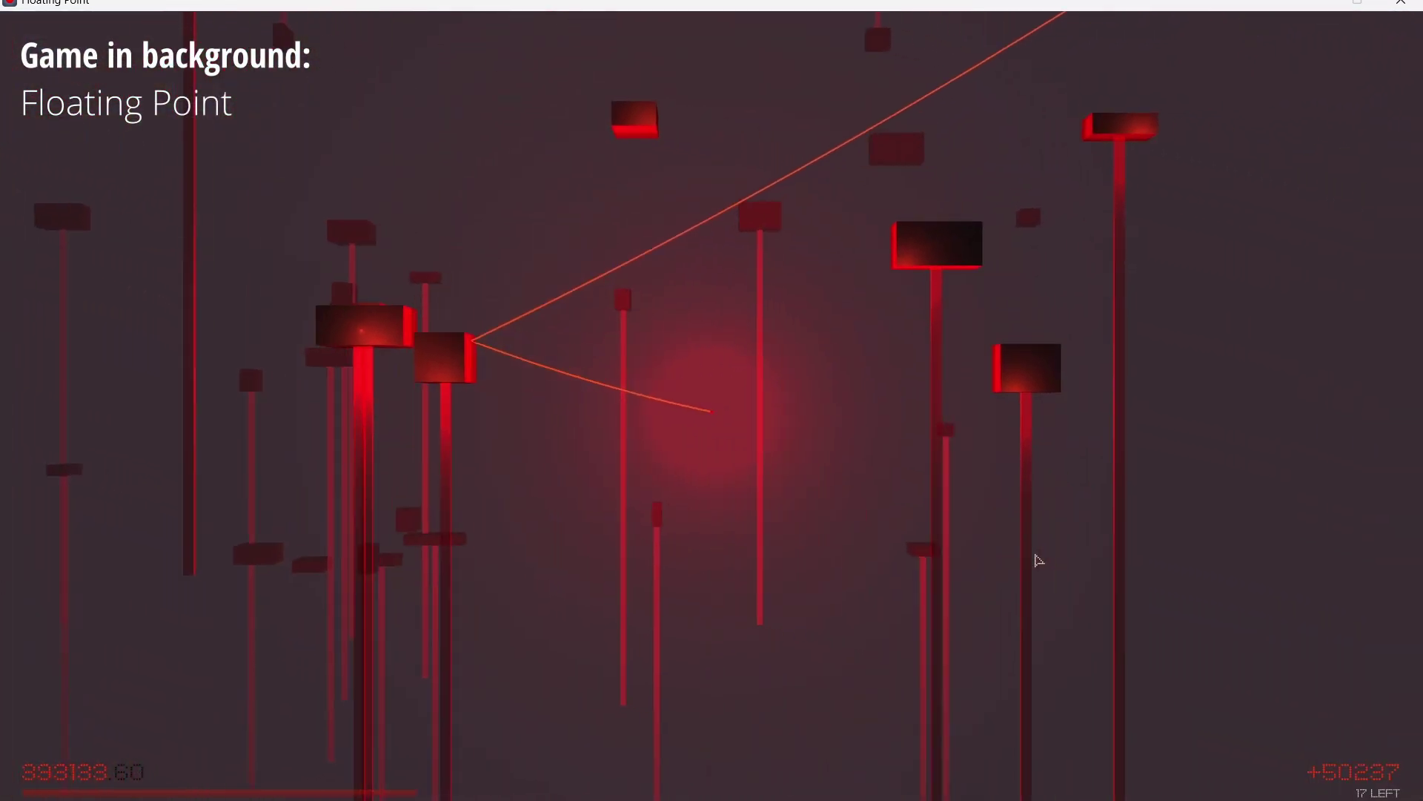
pyautogui.moveTo(728, 109)
pyautogui.mouseDown()
pyautogui.moveTo(355, 445)
pyautogui.moveTo(272, 474)
pyautogui.moveTo(606, 648)
pyautogui.moveTo(709, 674)
pyautogui.moveTo(745, 710)
pyautogui.mouseUp()
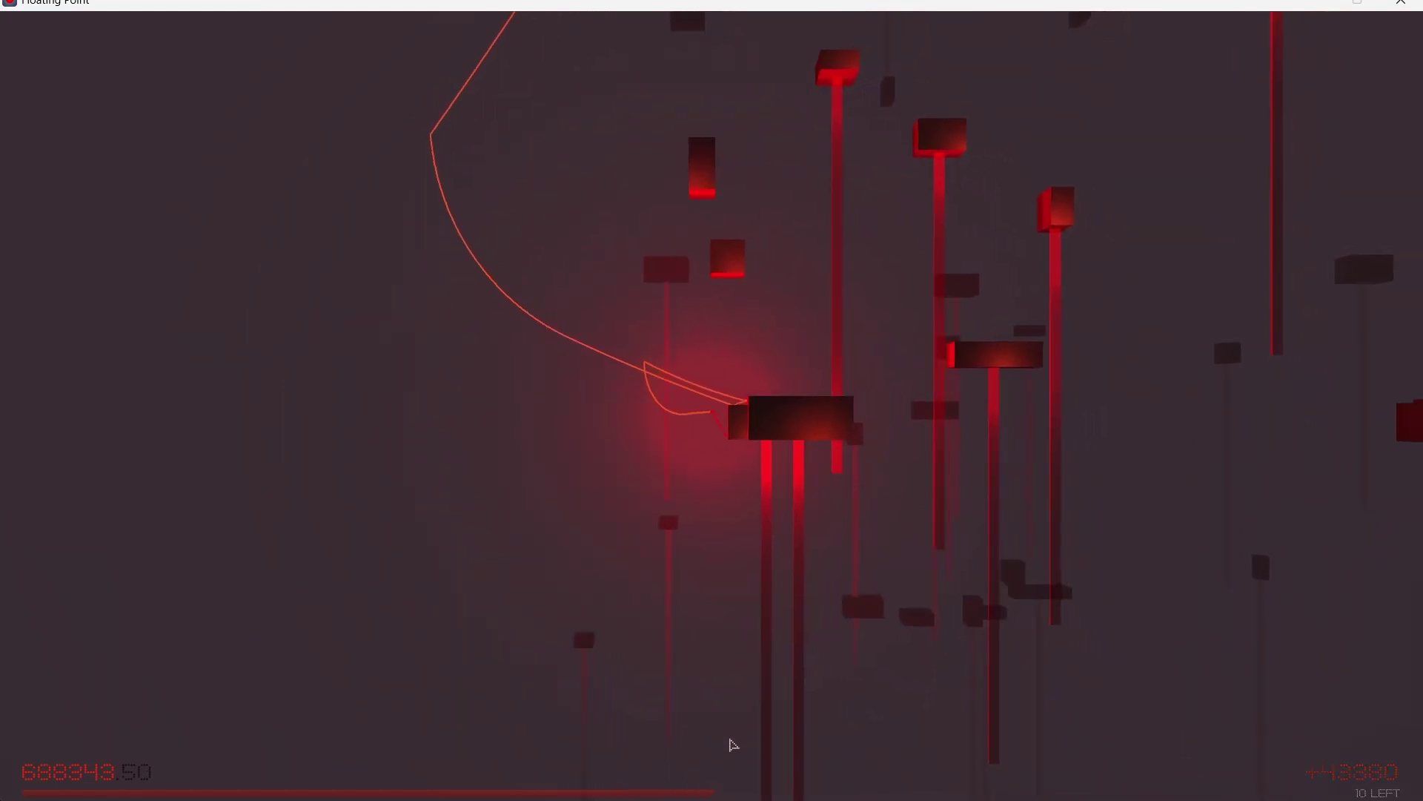
pyautogui.moveTo(994, 419)
pyautogui.mouseDown()
pyautogui.moveTo(1056, 445)
pyautogui.moveTo(1014, 594)
pyautogui.mouseUp()
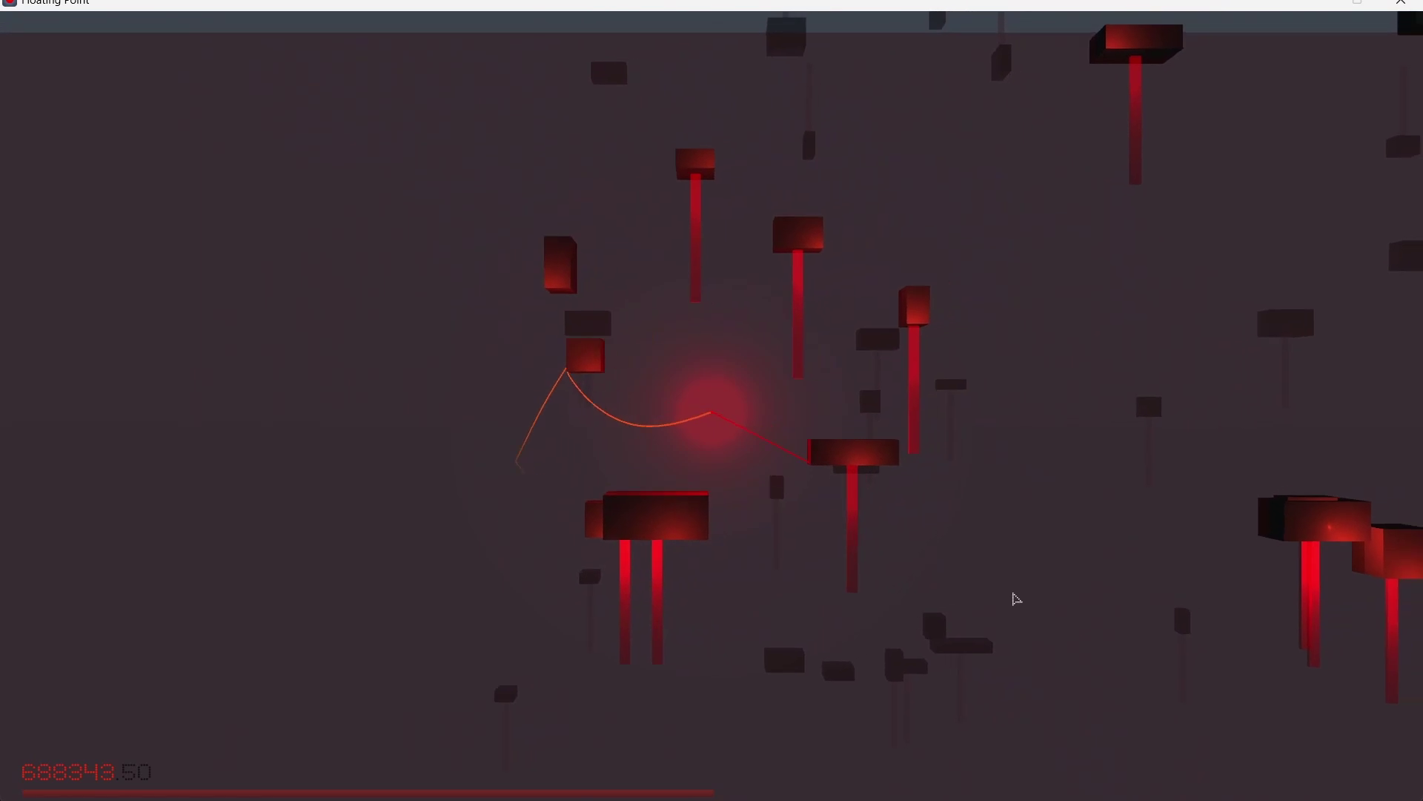
pyautogui.moveTo(959, 639); pyautogui.dragTo(965, 640)
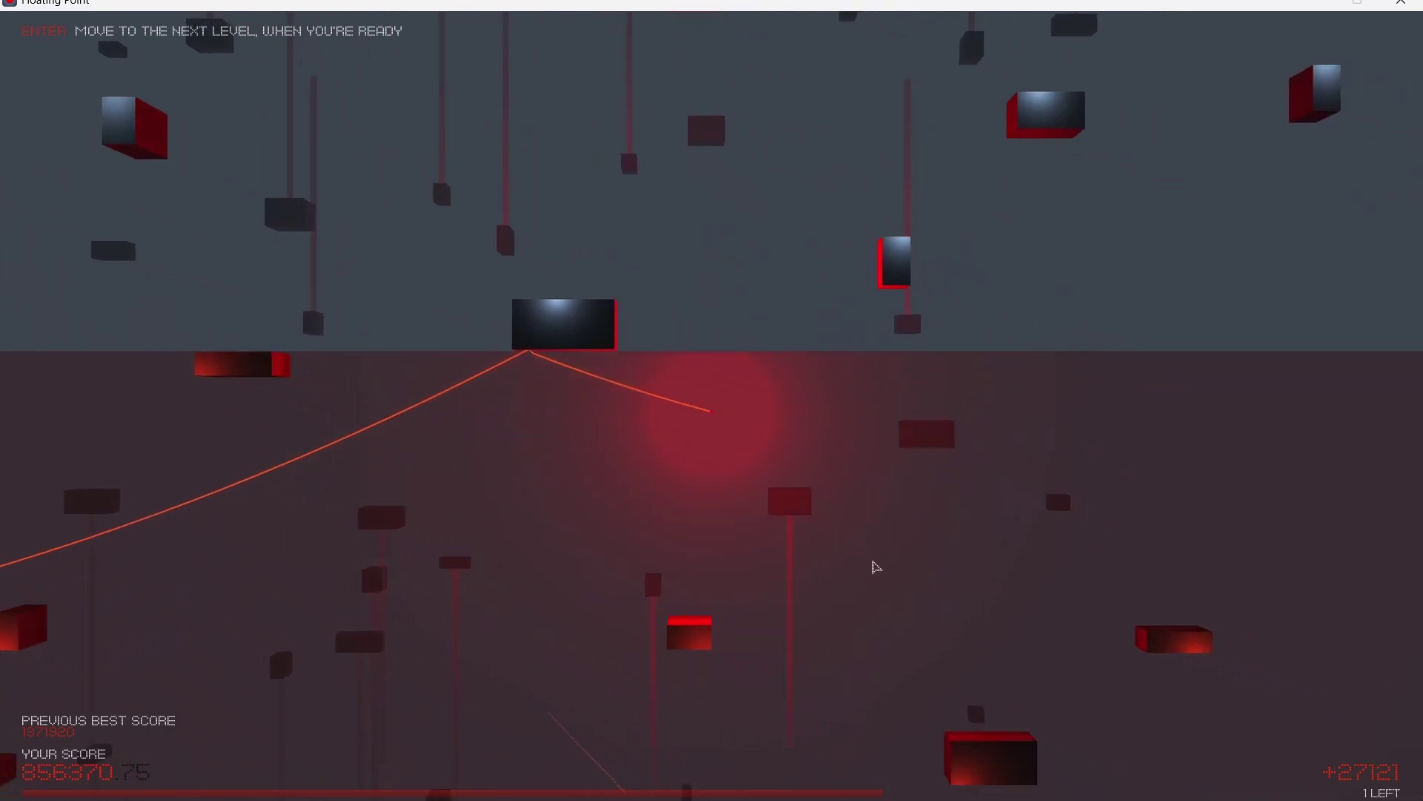
pyautogui.press('Return')
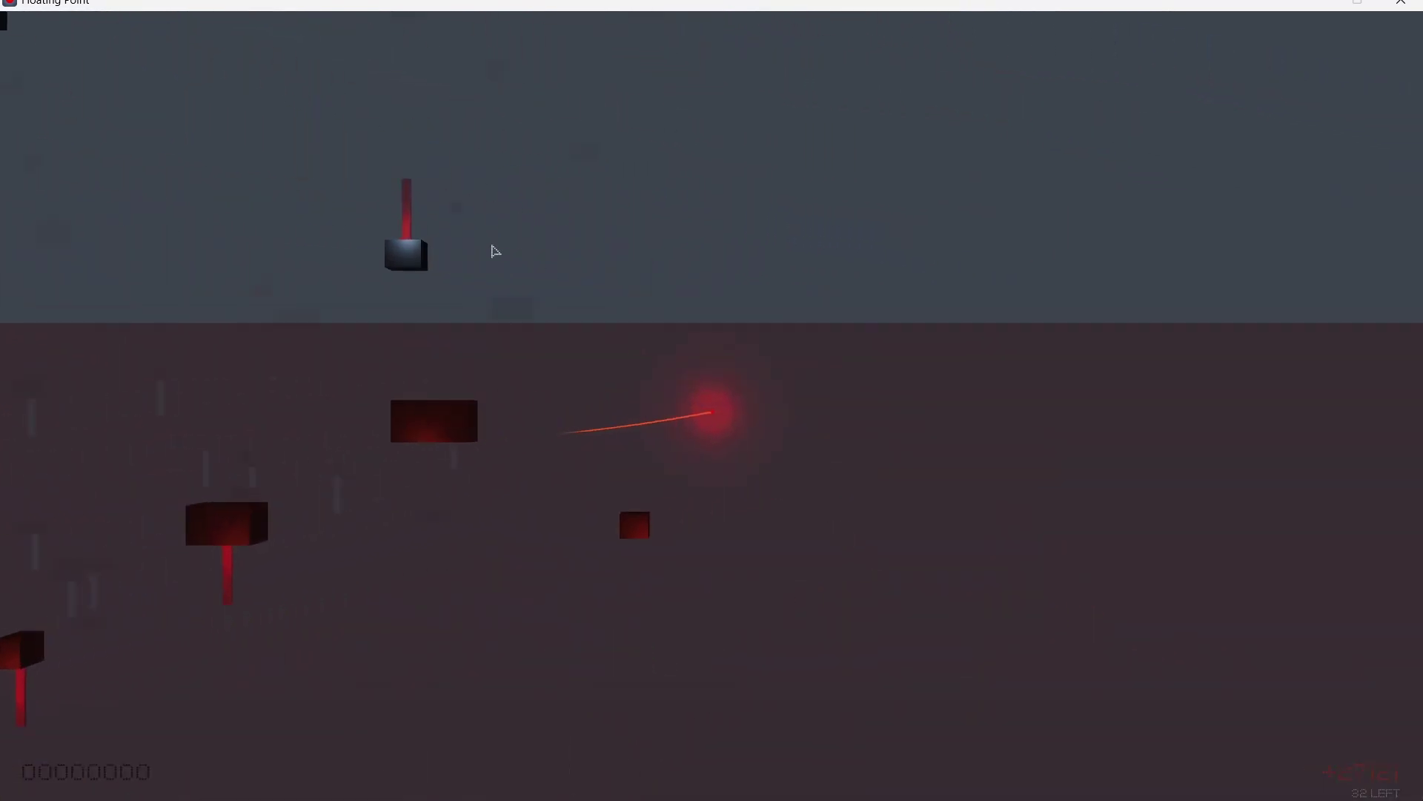
pyautogui.moveTo(282, 280); pyautogui.dragTo(300, 393)
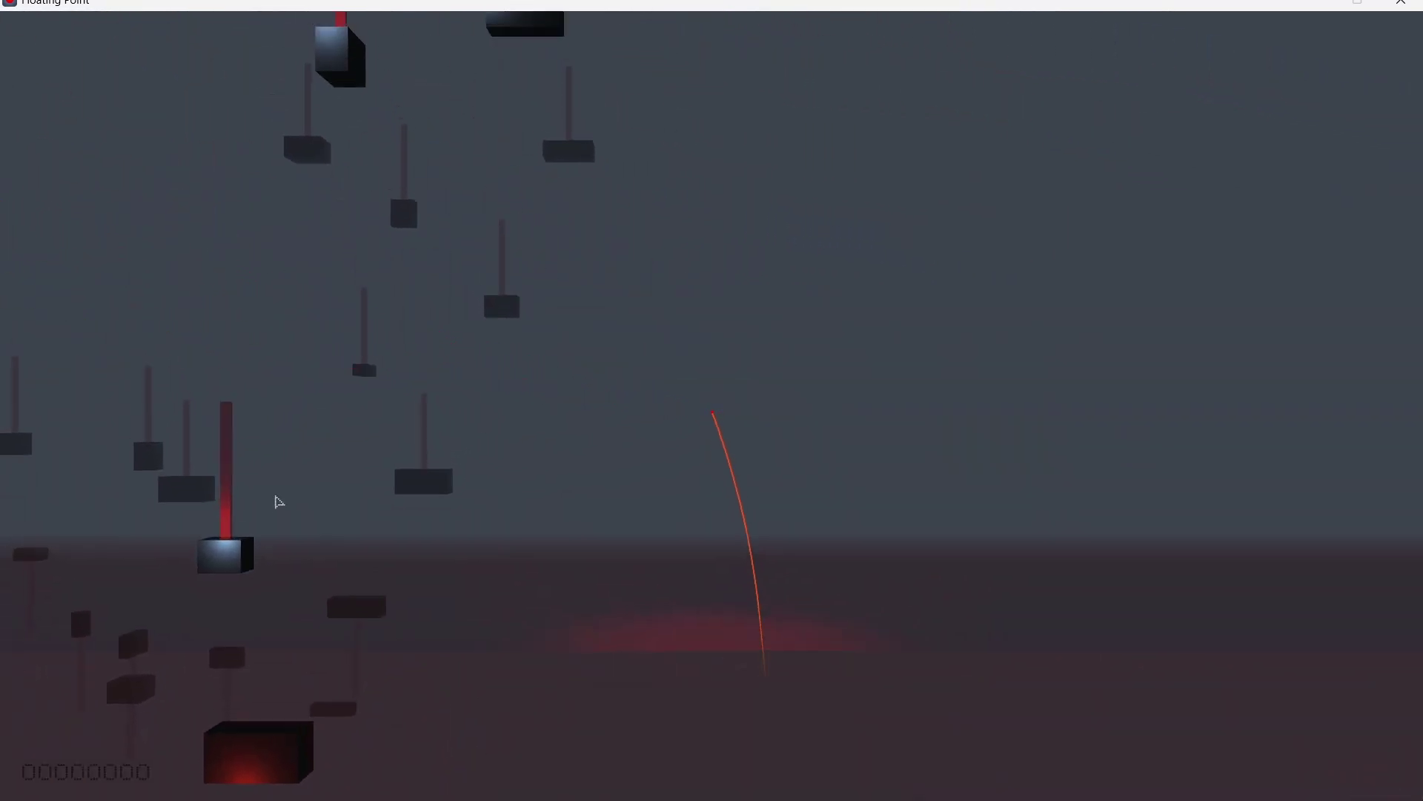
pyautogui.click(286, 547)
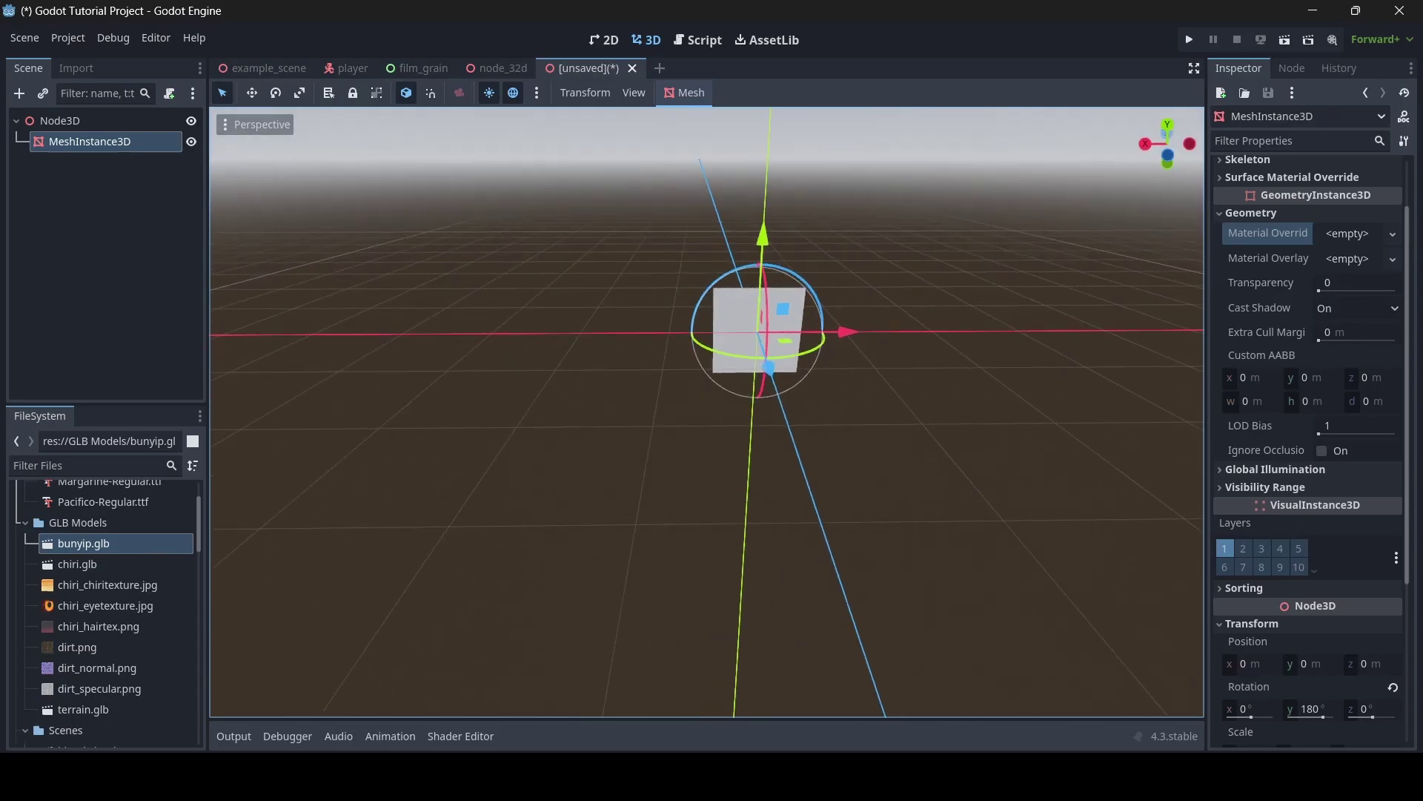
# Step: Assign a new StandardMaterial3D as the MeshInstance3D's geometry material override
pyautogui.press('a')
pyautogui.moveTo(706, 413); pyautogui.dragTo(890, 363, button='right')
pyautogui.press('w')
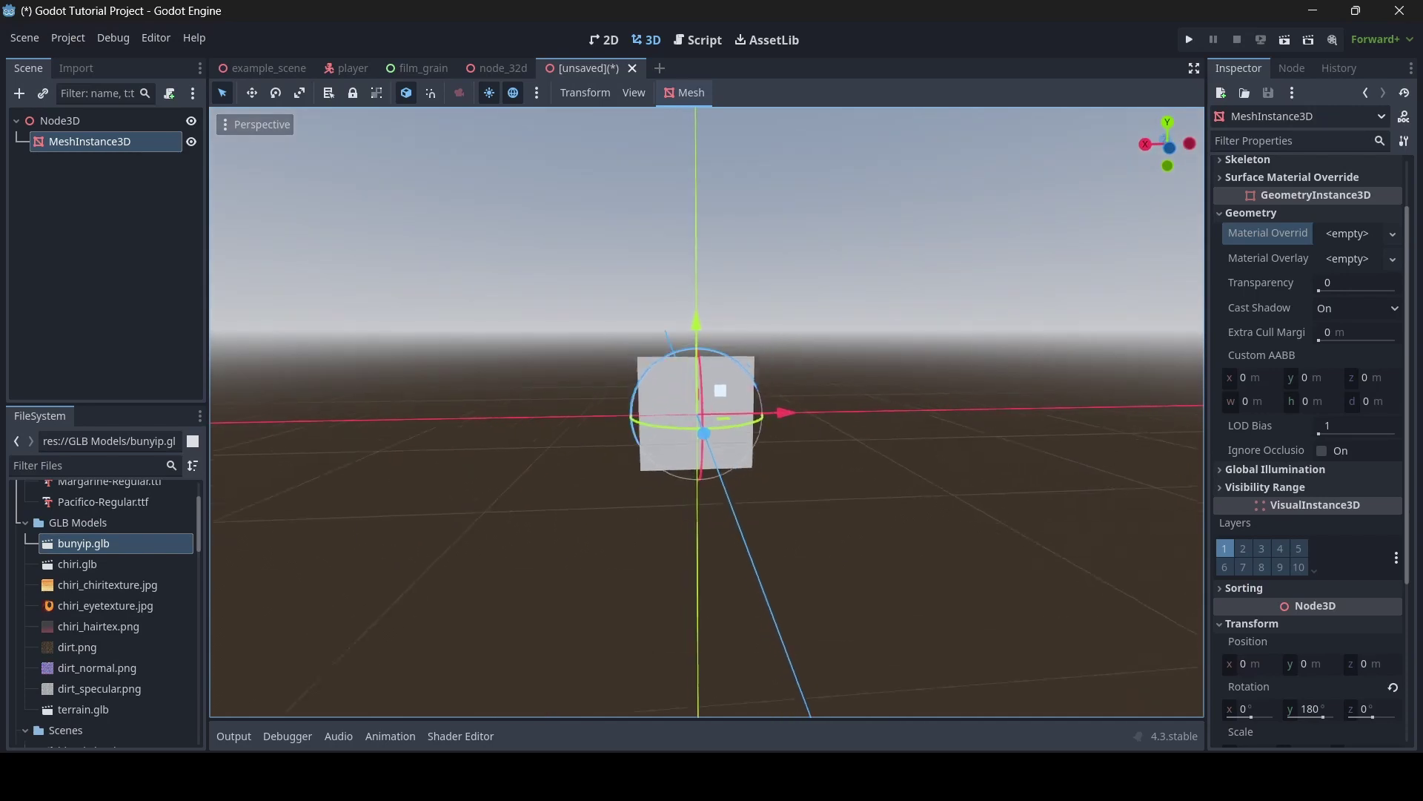
pyautogui.moveTo(706, 412)
pyautogui.mouseDown(button='right')
pyautogui.moveTo(651, 412)
pyautogui.moveTo(682, 413)
pyautogui.mouseUp(button='right')
pyautogui.press('s')
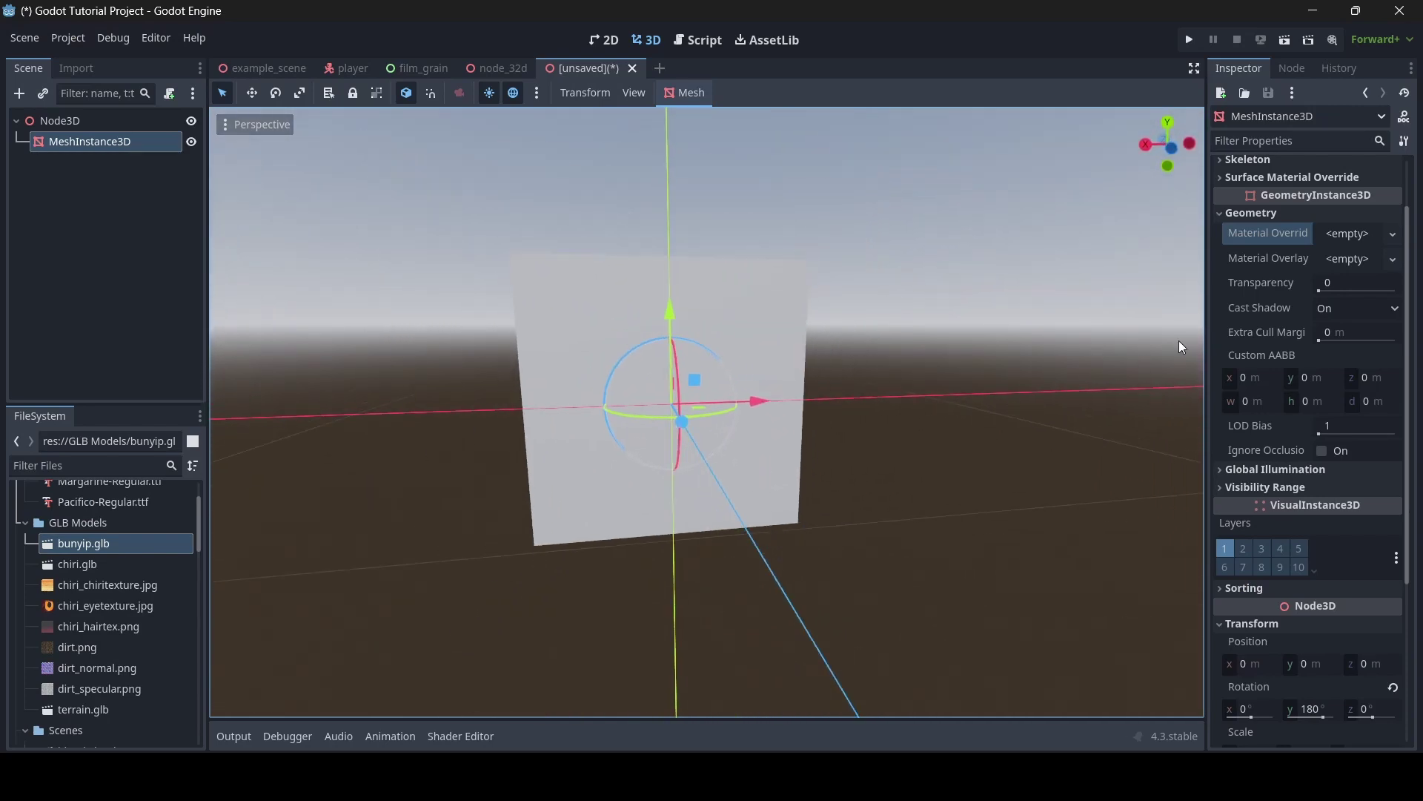
pyautogui.scroll(2, 1269, 234)
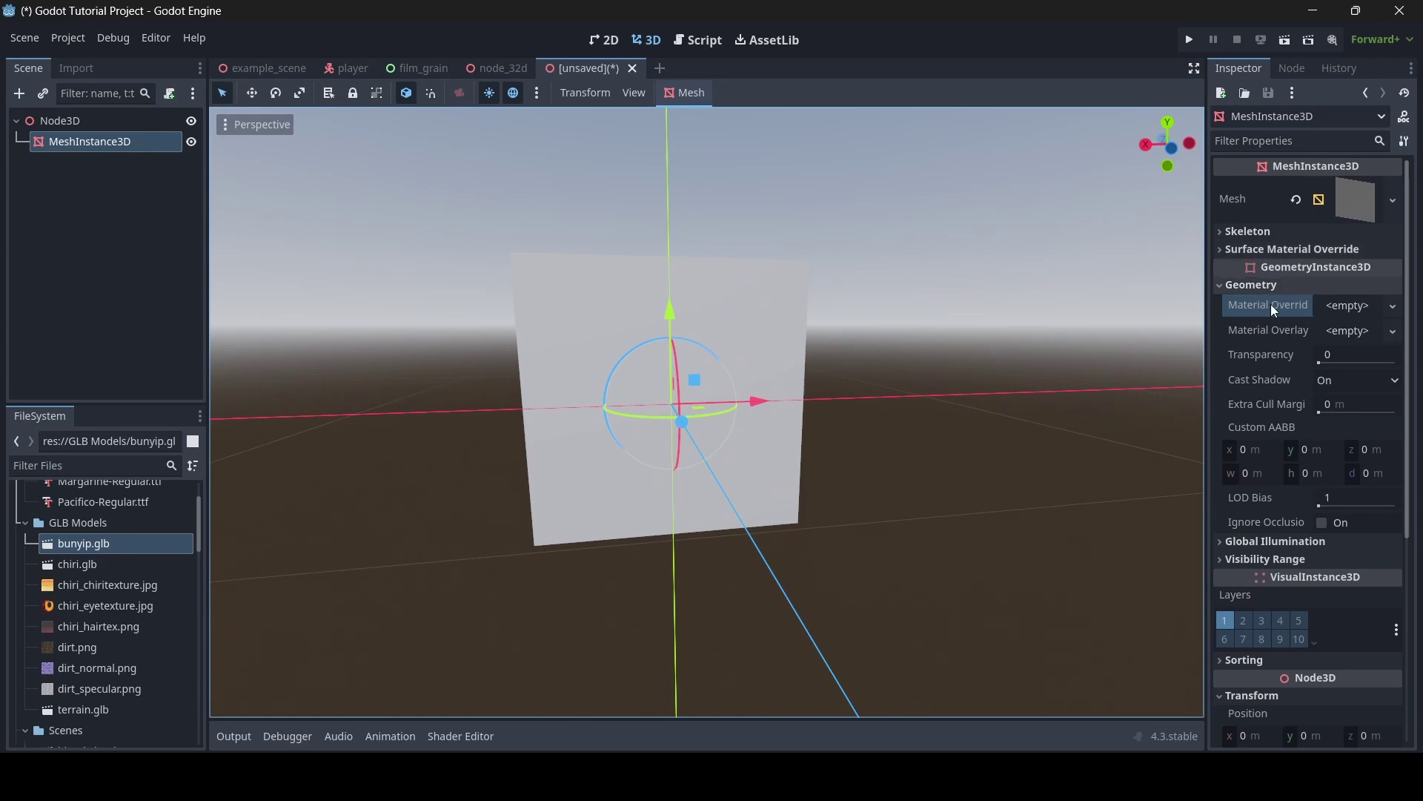
pyautogui.click(1354, 309)
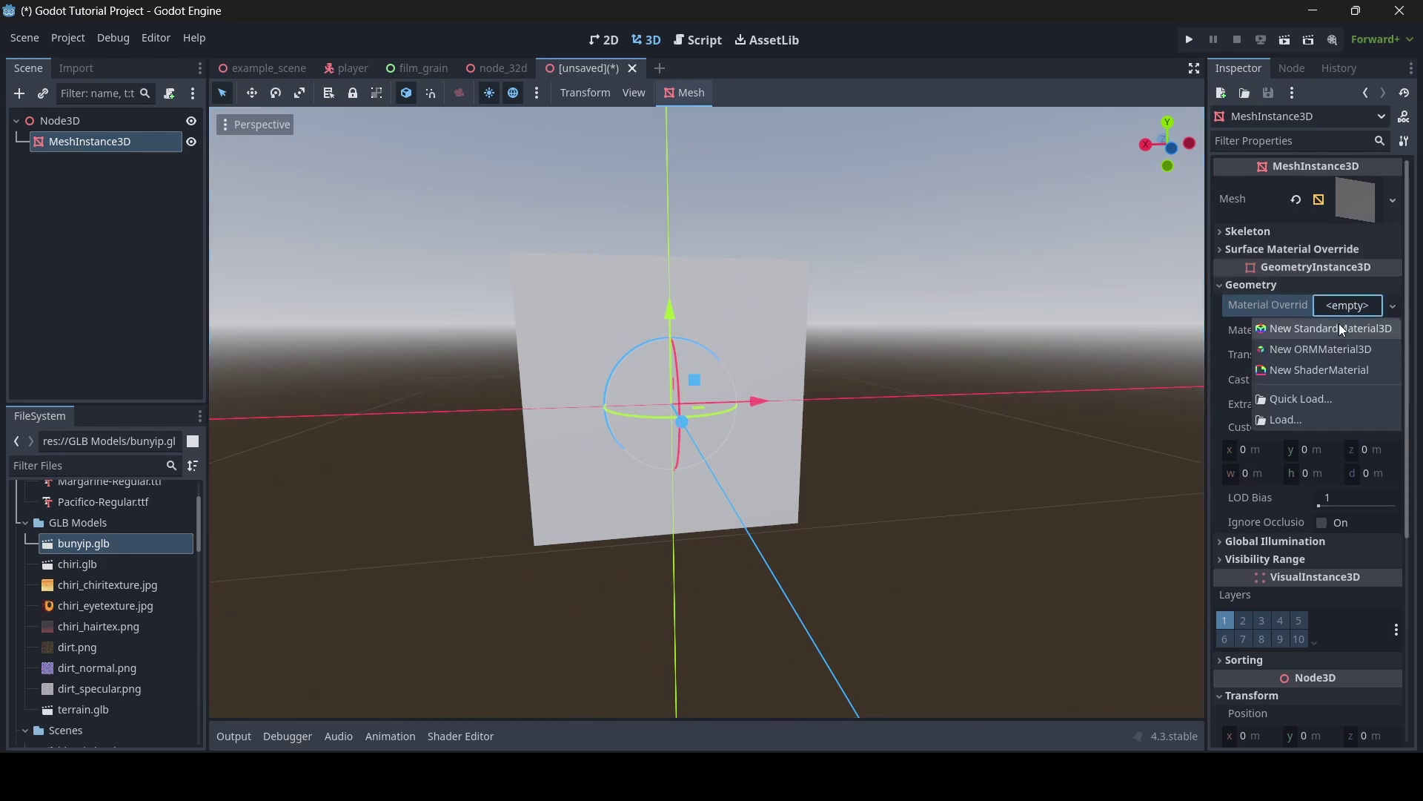
pyautogui.click(1345, 324)
# Step: Add a new NoiseTexture2D as the albedo texture of the plane's override material
pyautogui.scroll(-5, 1309, 535)
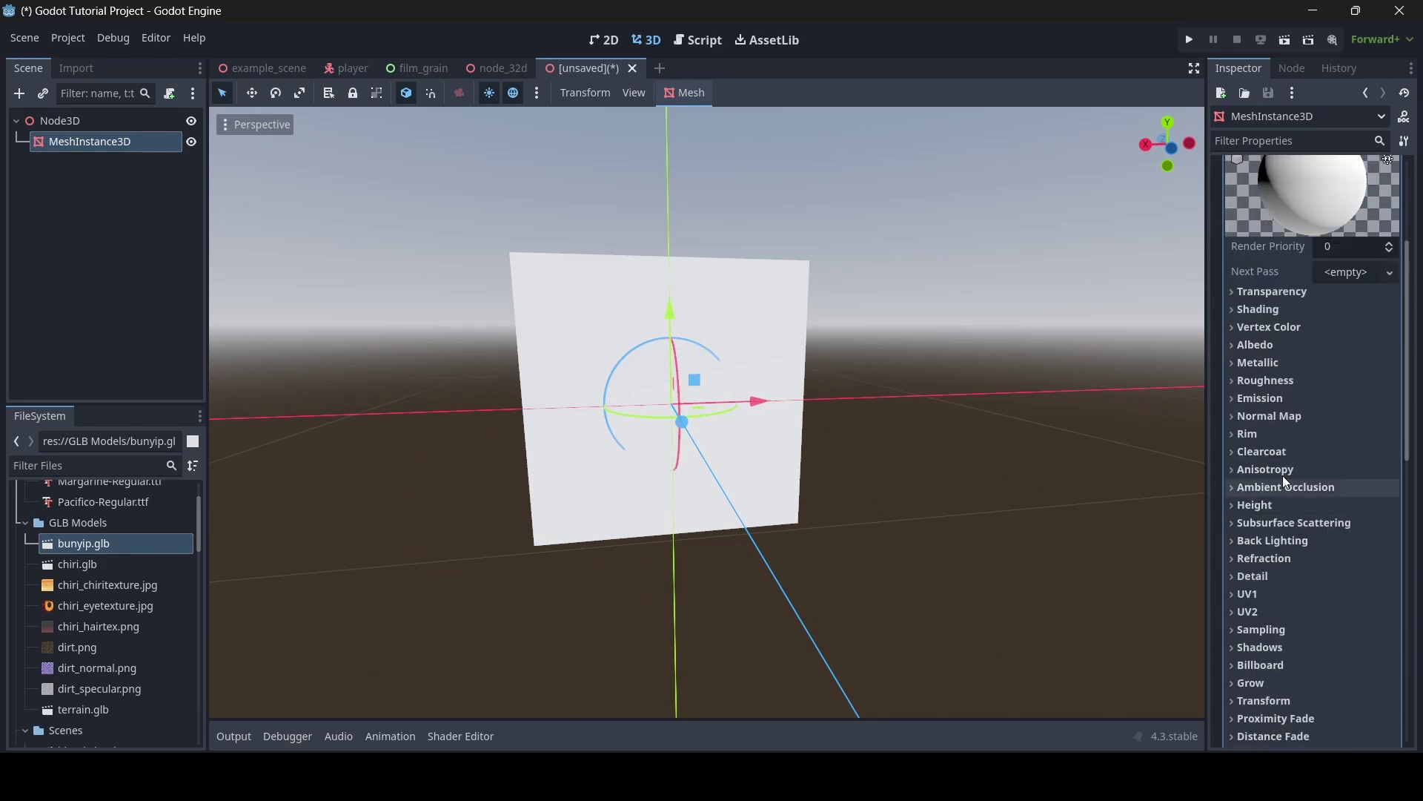
pyautogui.click(1289, 344)
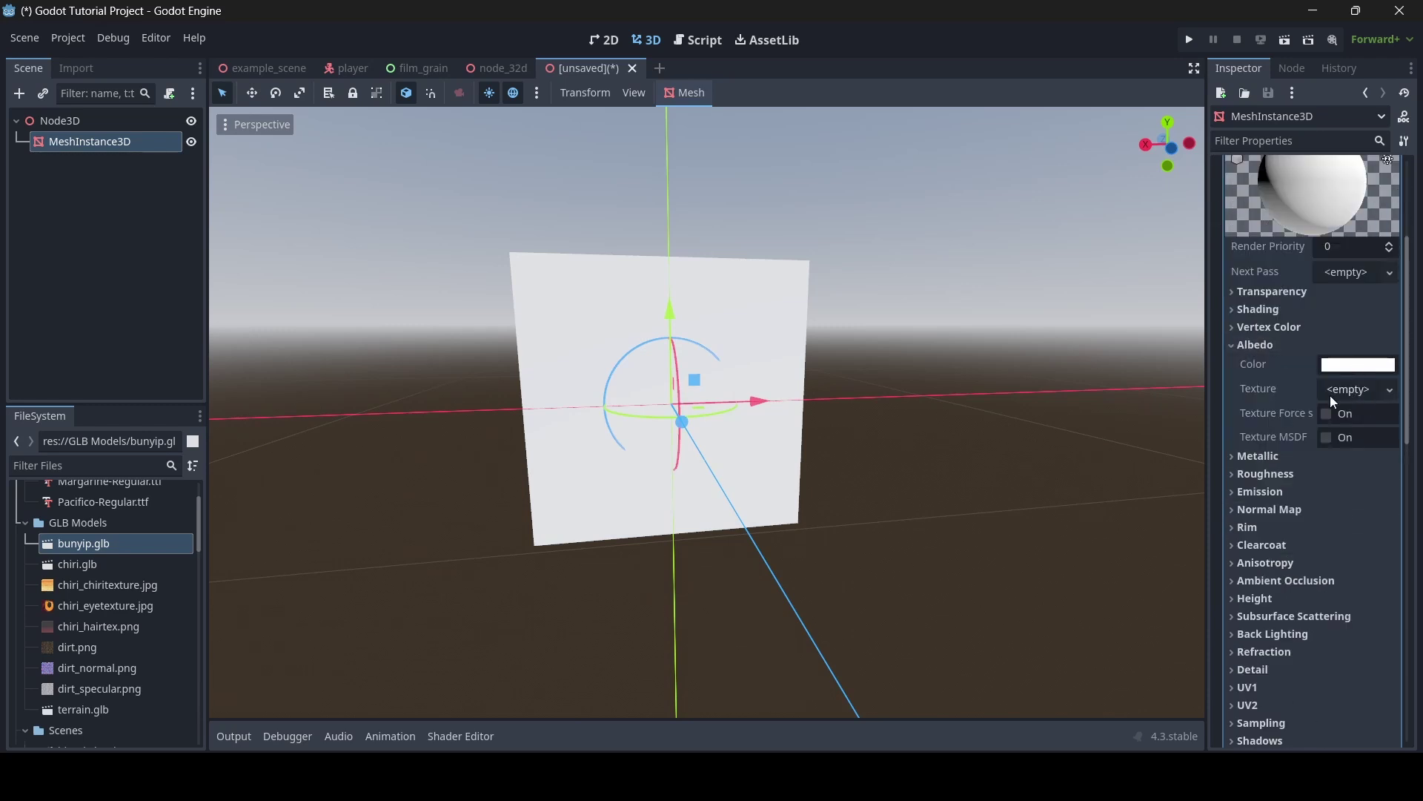
pyautogui.click(1345, 392)
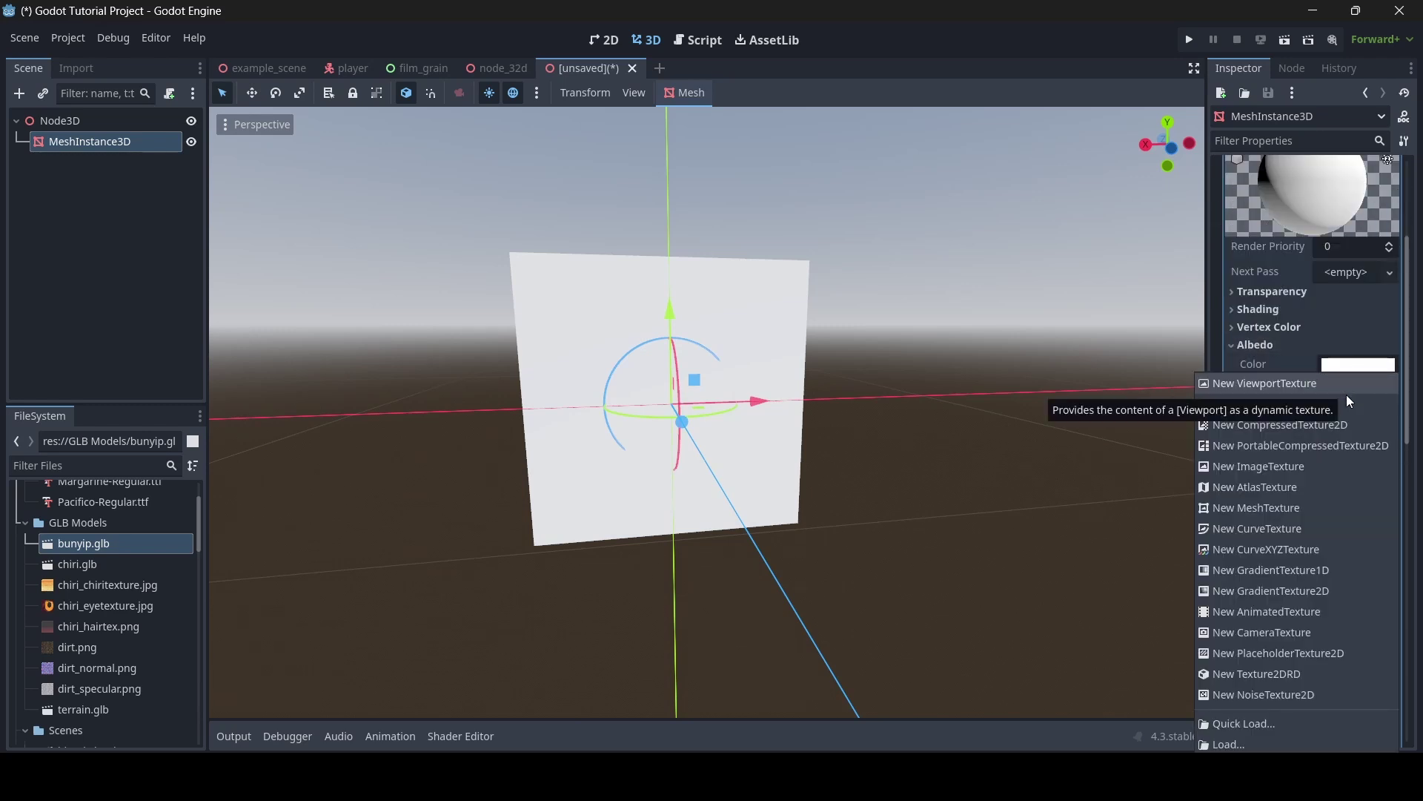
pyautogui.click(1324, 691)
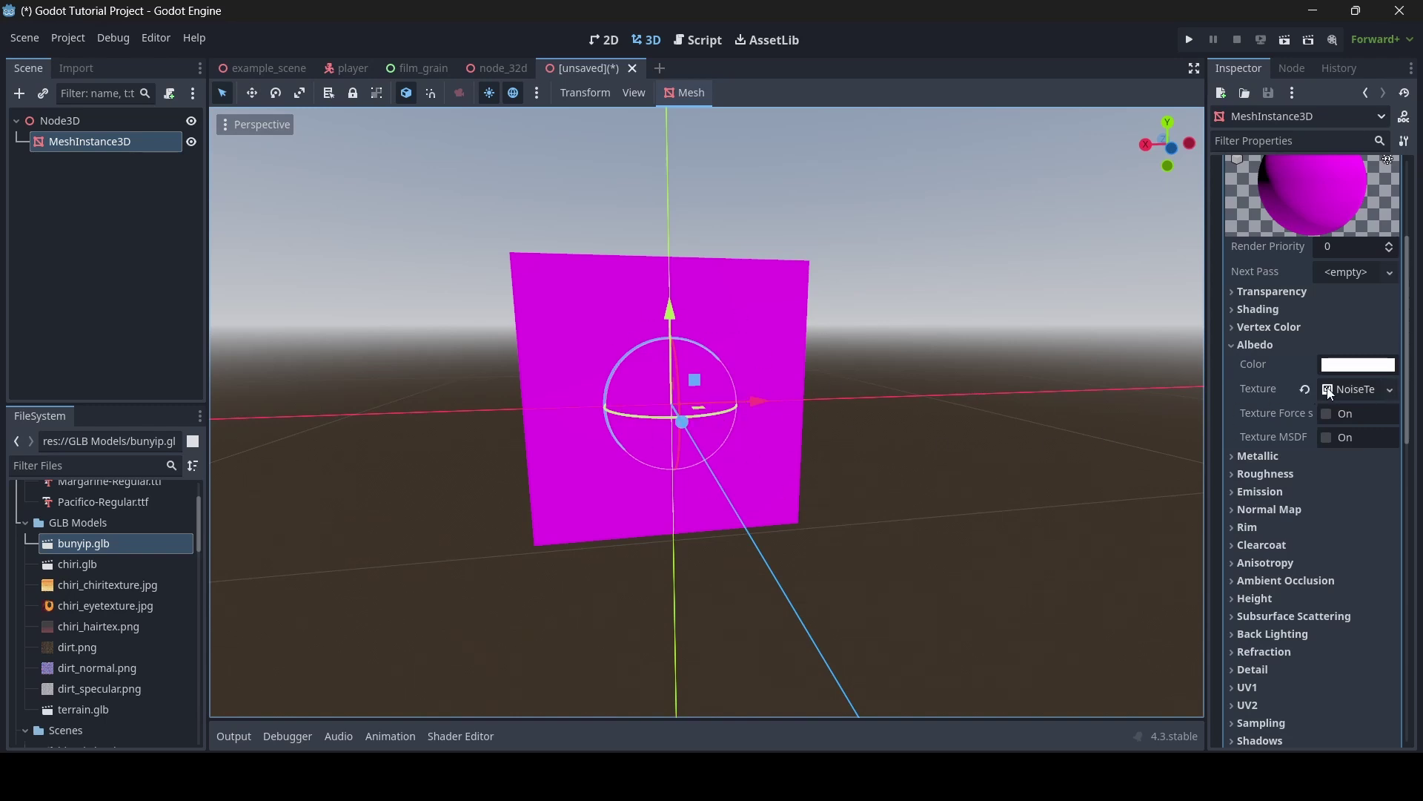
# Step: Give the albedo noise texture a new FastNoiseLite as its noise source
pyautogui.click(1346, 390)
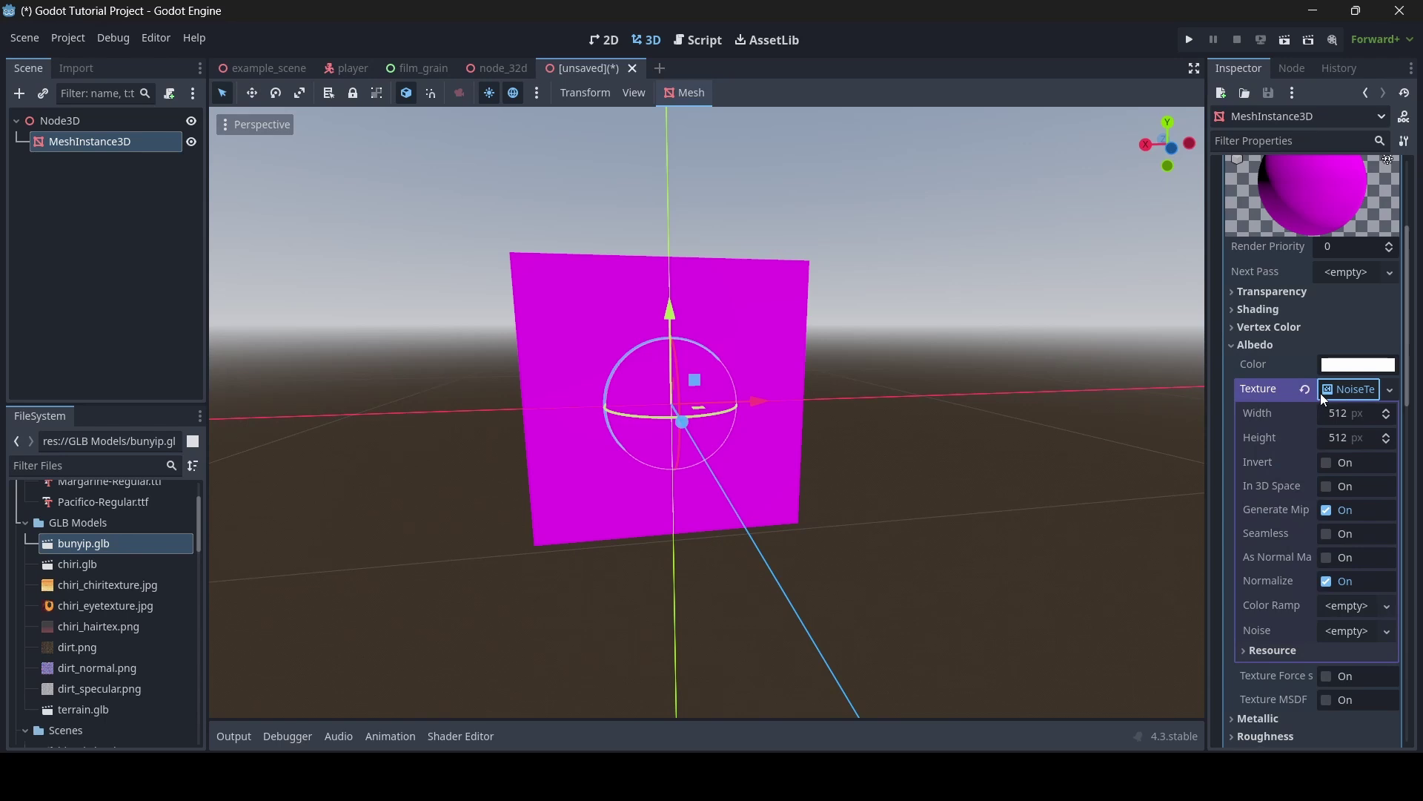
pyautogui.click(1333, 629)
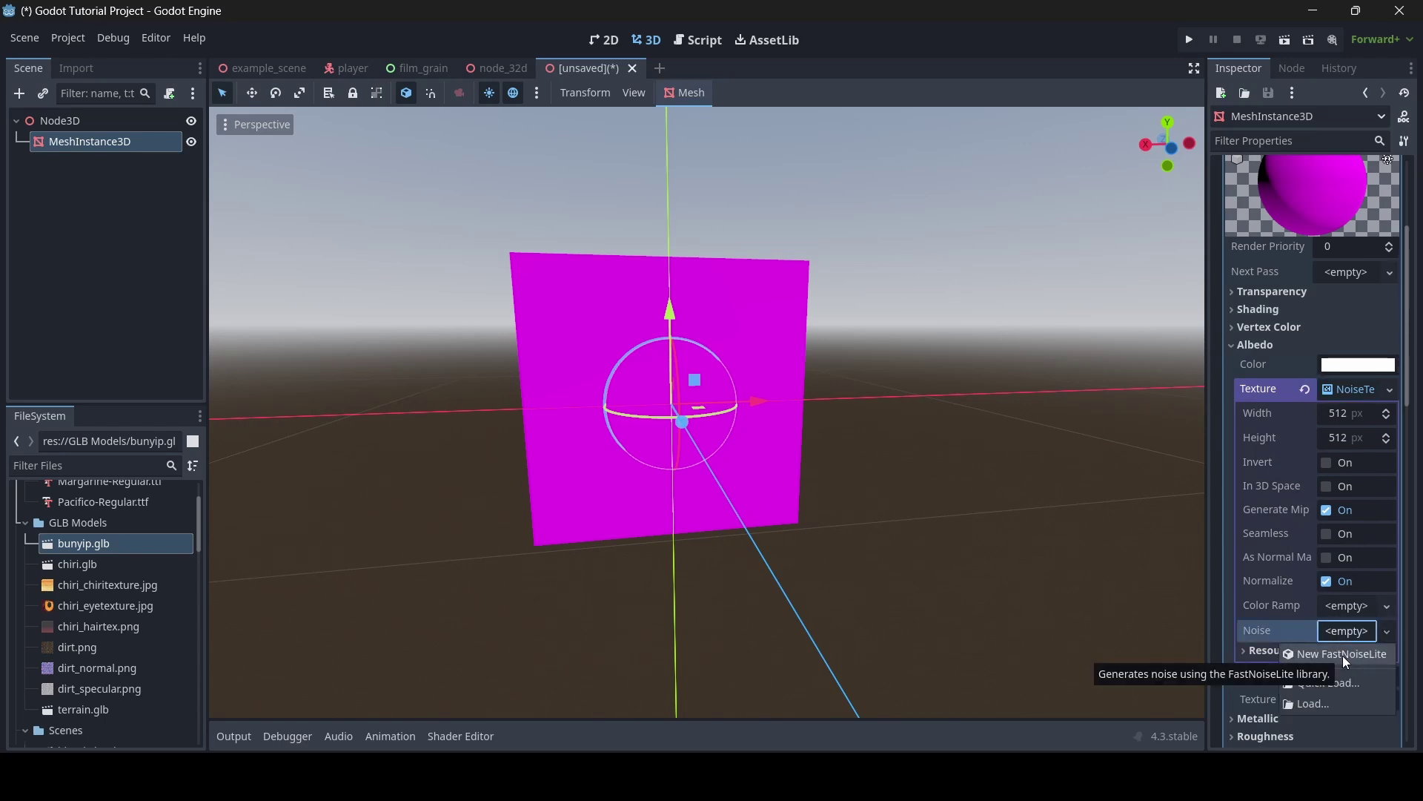
pyautogui.click(1342, 654)
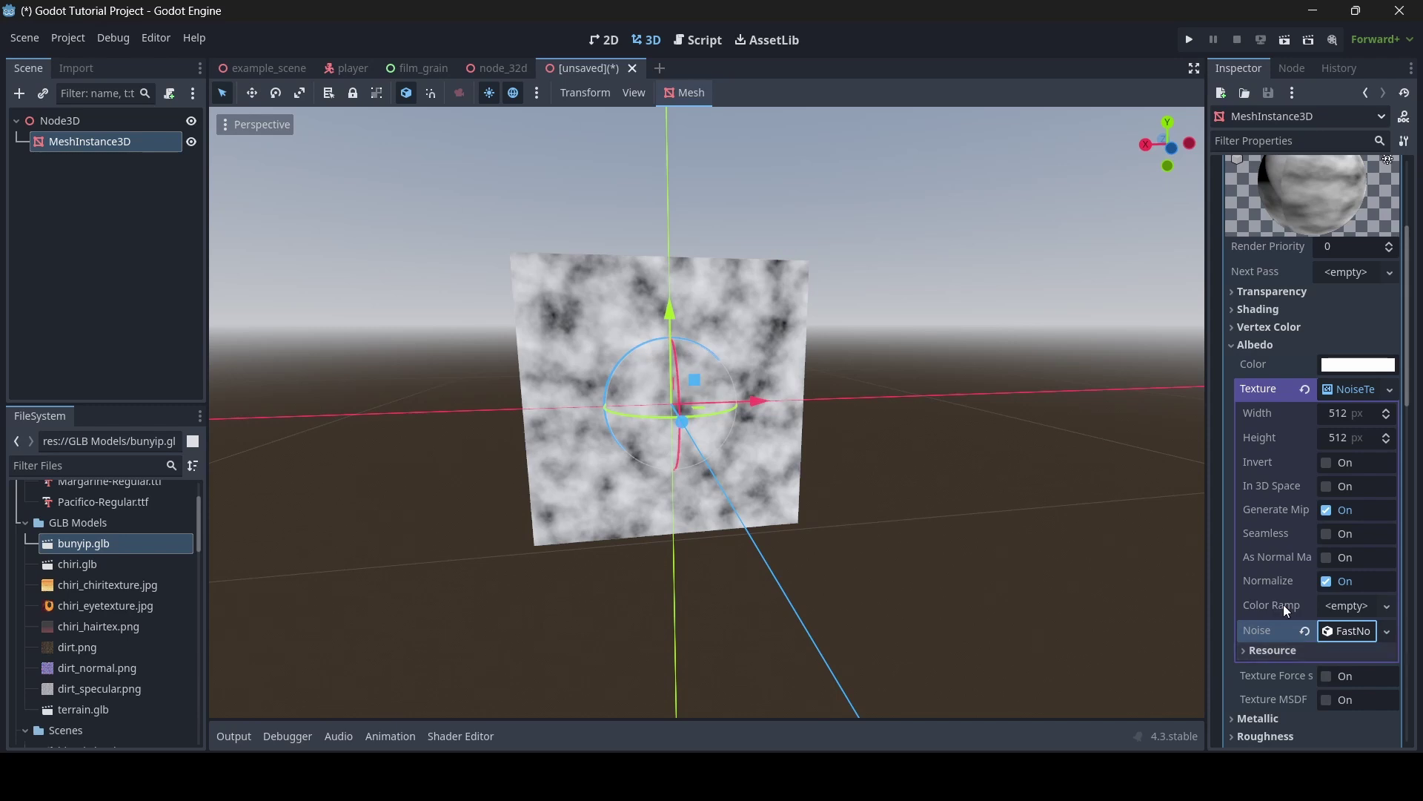
# Step: Set both the width and height of the albedo noise texture to 200 px
pyautogui.moveTo(708, 356); pyautogui.dragTo(725, 314, button='right')
pyautogui.press('w')
pyautogui.press('s')
pyautogui.press('w')
pyautogui.scroll(-5, 843, 445)
pyautogui.scroll(4, 843, 445)
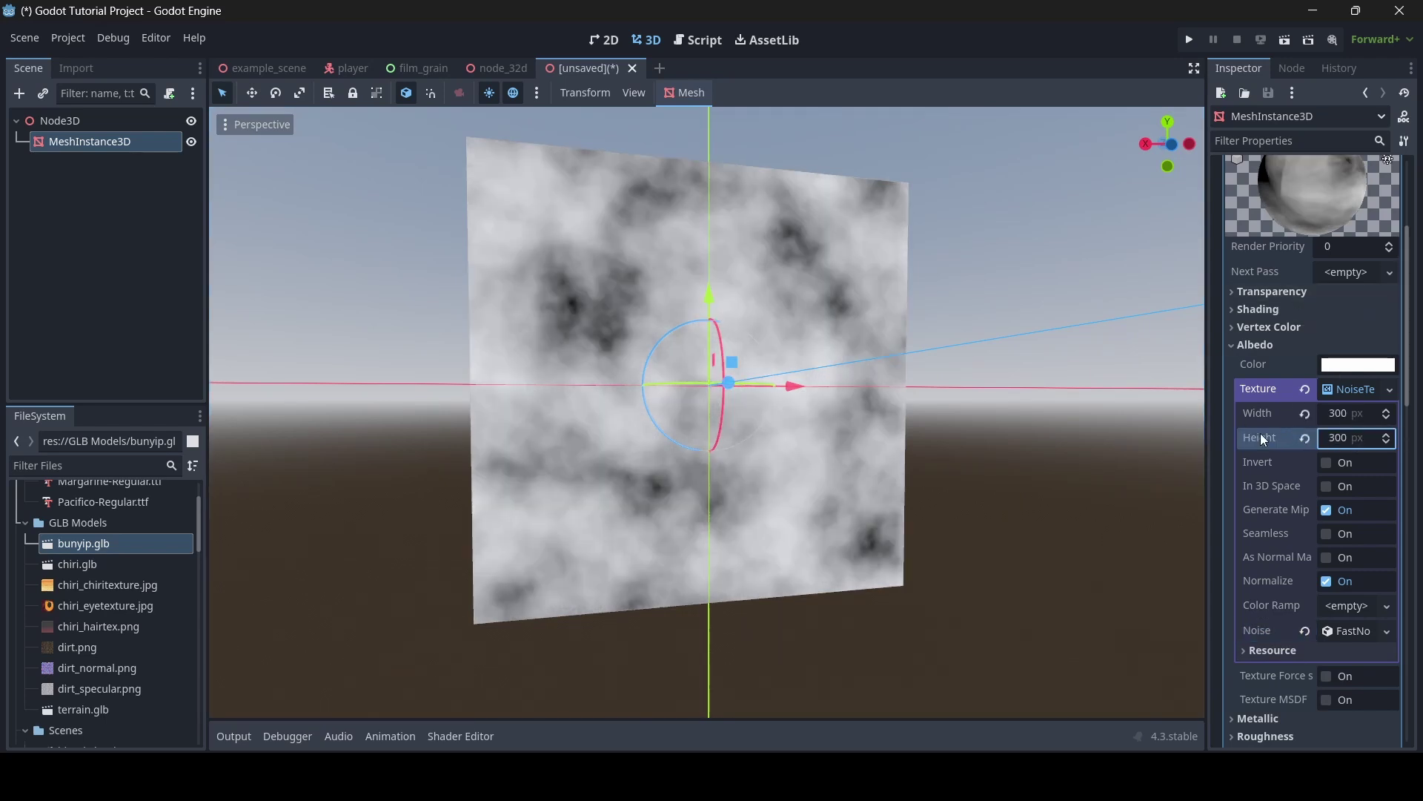
pyautogui.scroll(2, 1272, 431)
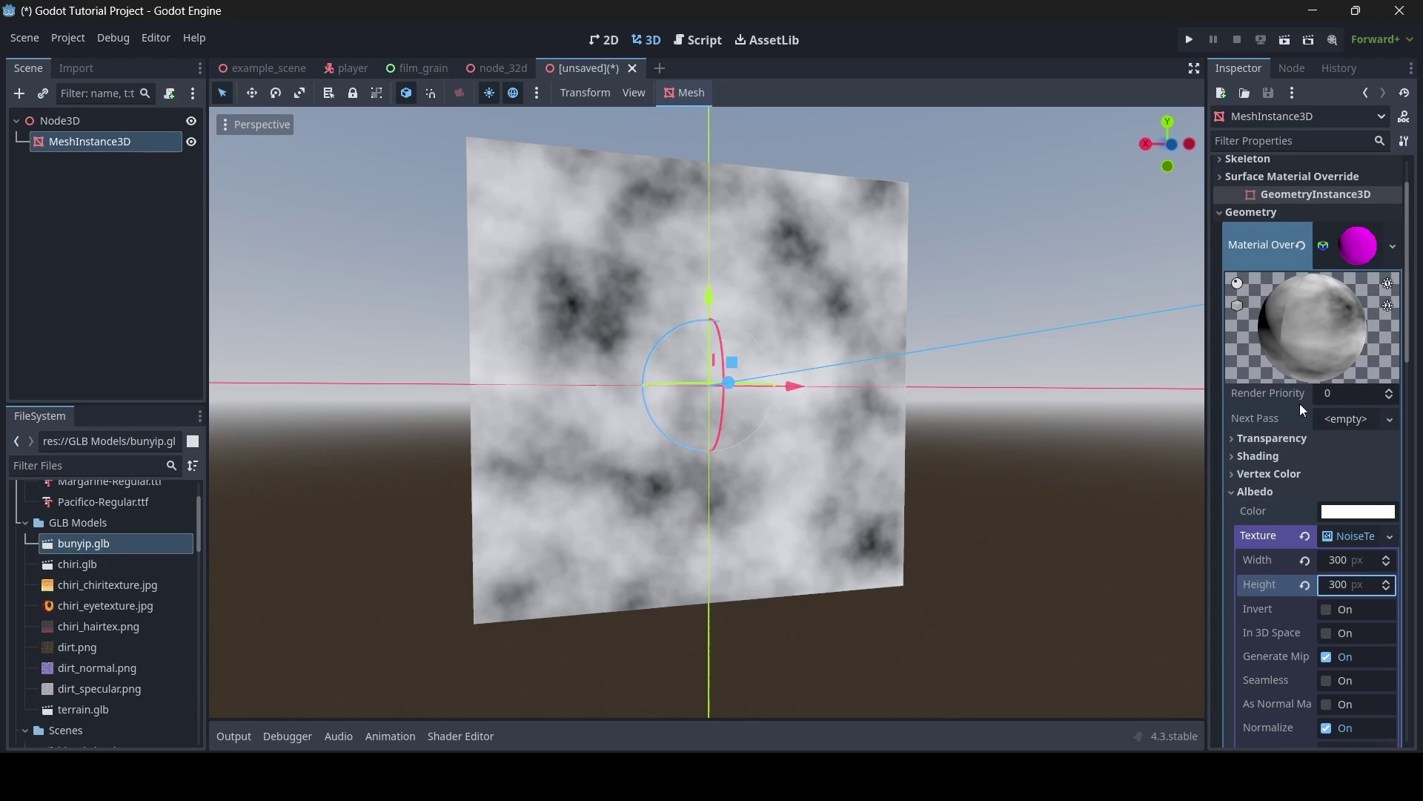
pyautogui.scroll(-2, 1300, 403)
pyautogui.click(1358, 417)
pyautogui.write('200')
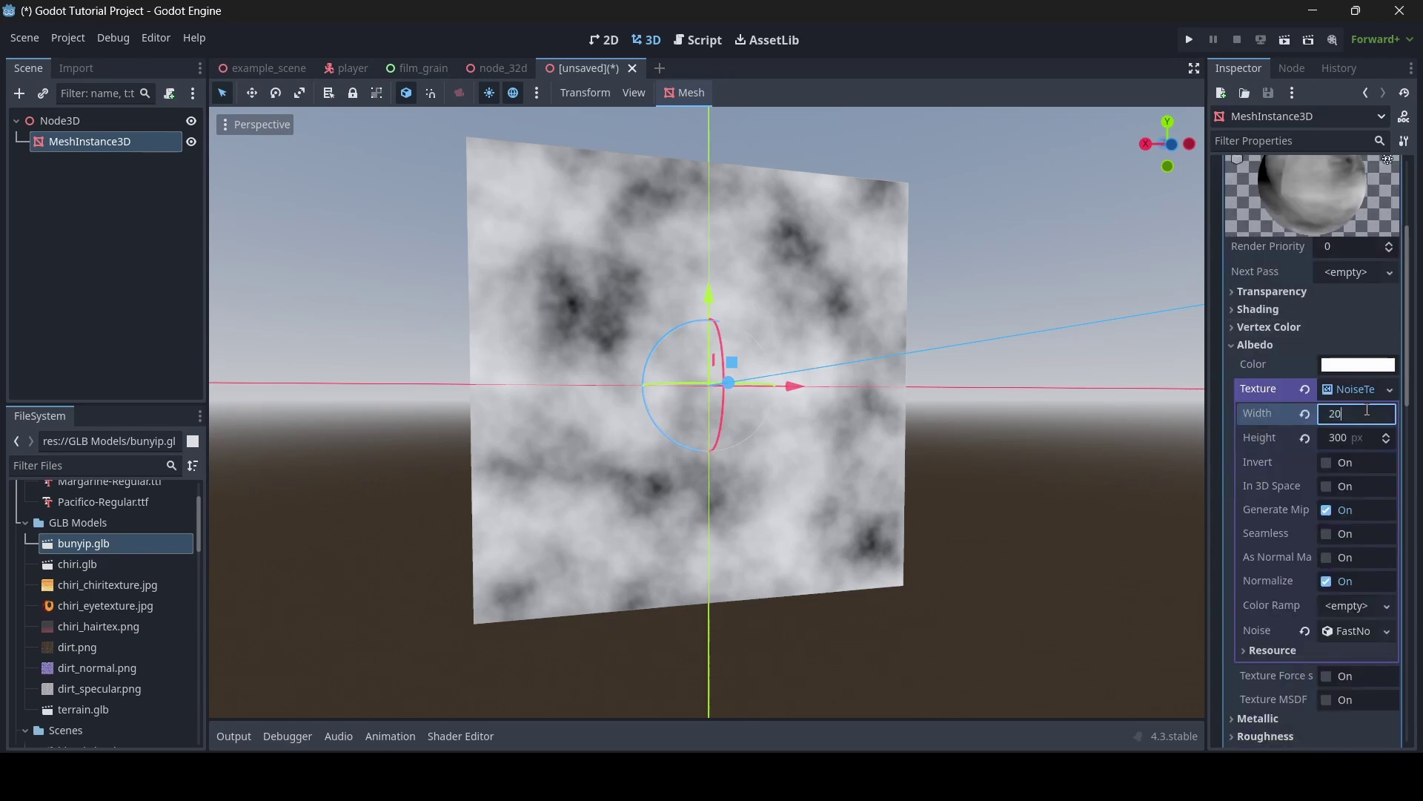
pyautogui.press('Return')
pyautogui.click(1356, 438)
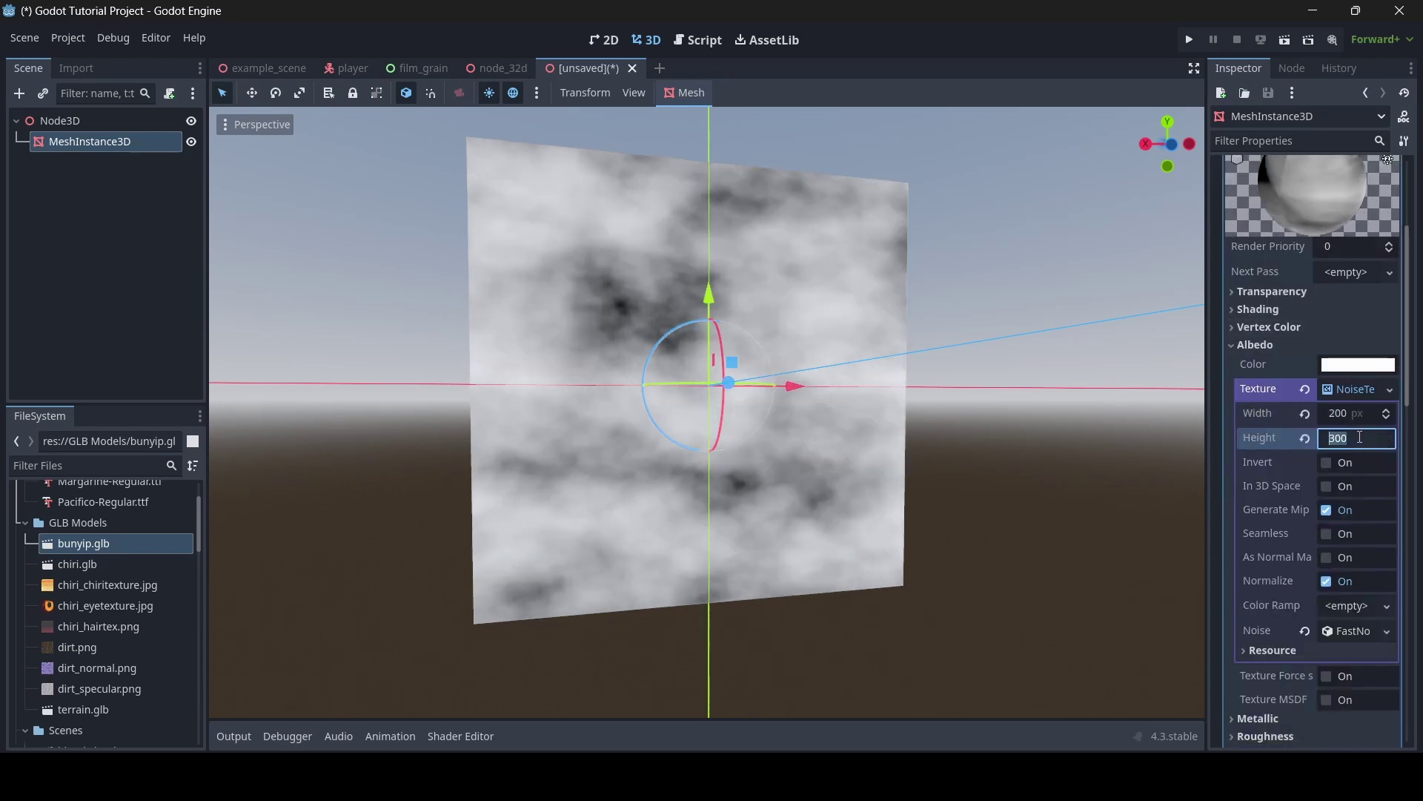
pyautogui.write('200')
pyautogui.press('Return')
# Step: Set both the width and height of the albedo noise texture to 1024 px
pyautogui.click(1332, 416)
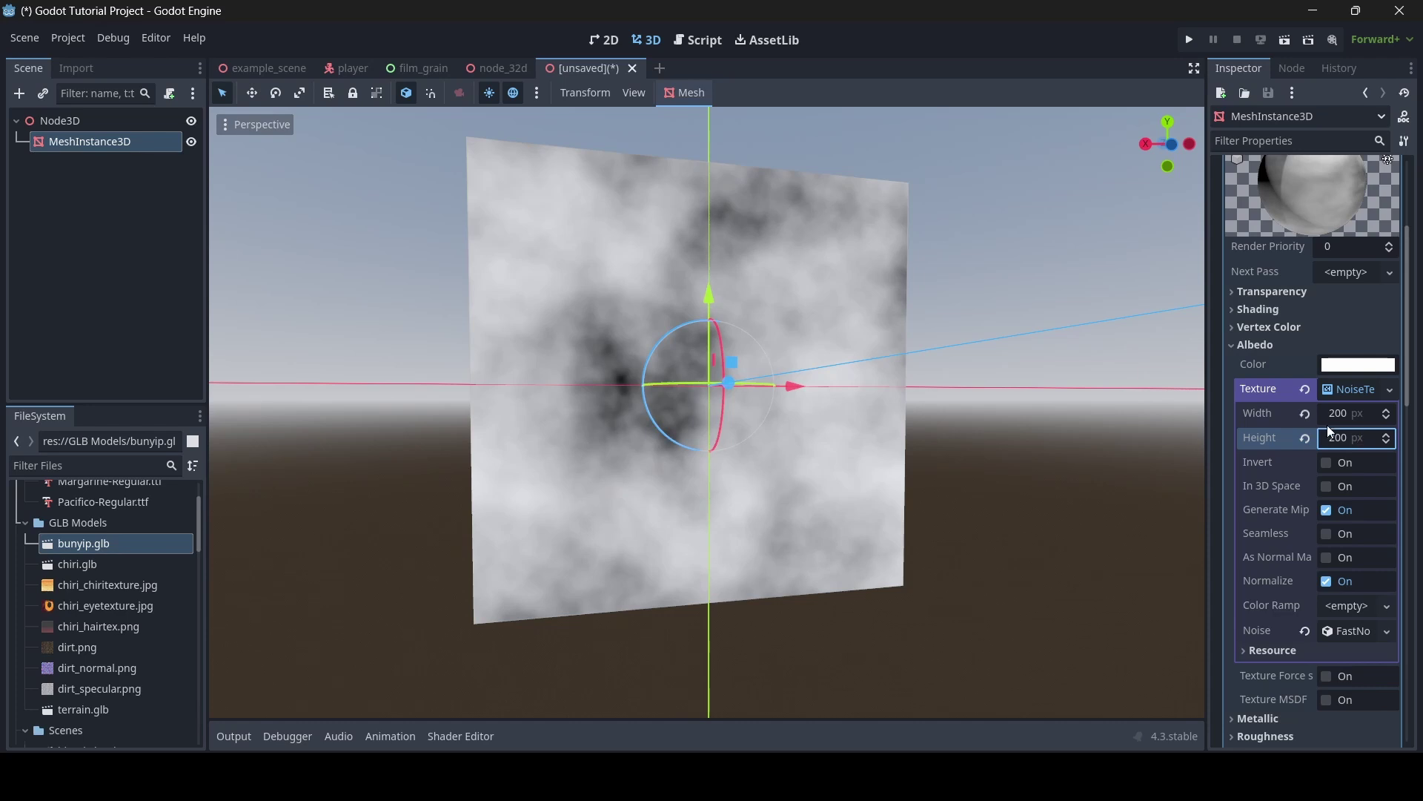
pyautogui.write('1024')
pyautogui.press('Return')
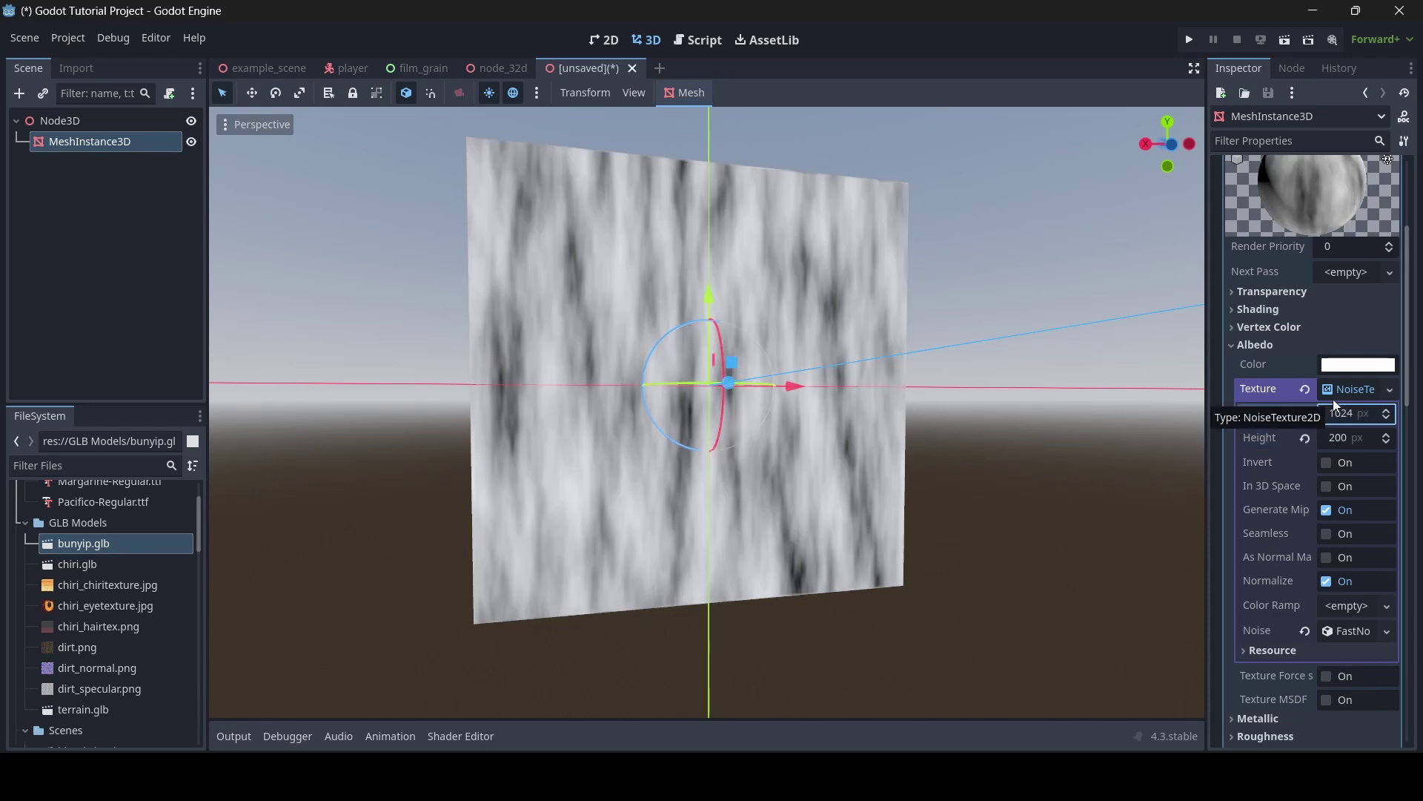
pyautogui.click(1340, 445)
pyautogui.write('1024')
pyautogui.press('Return')
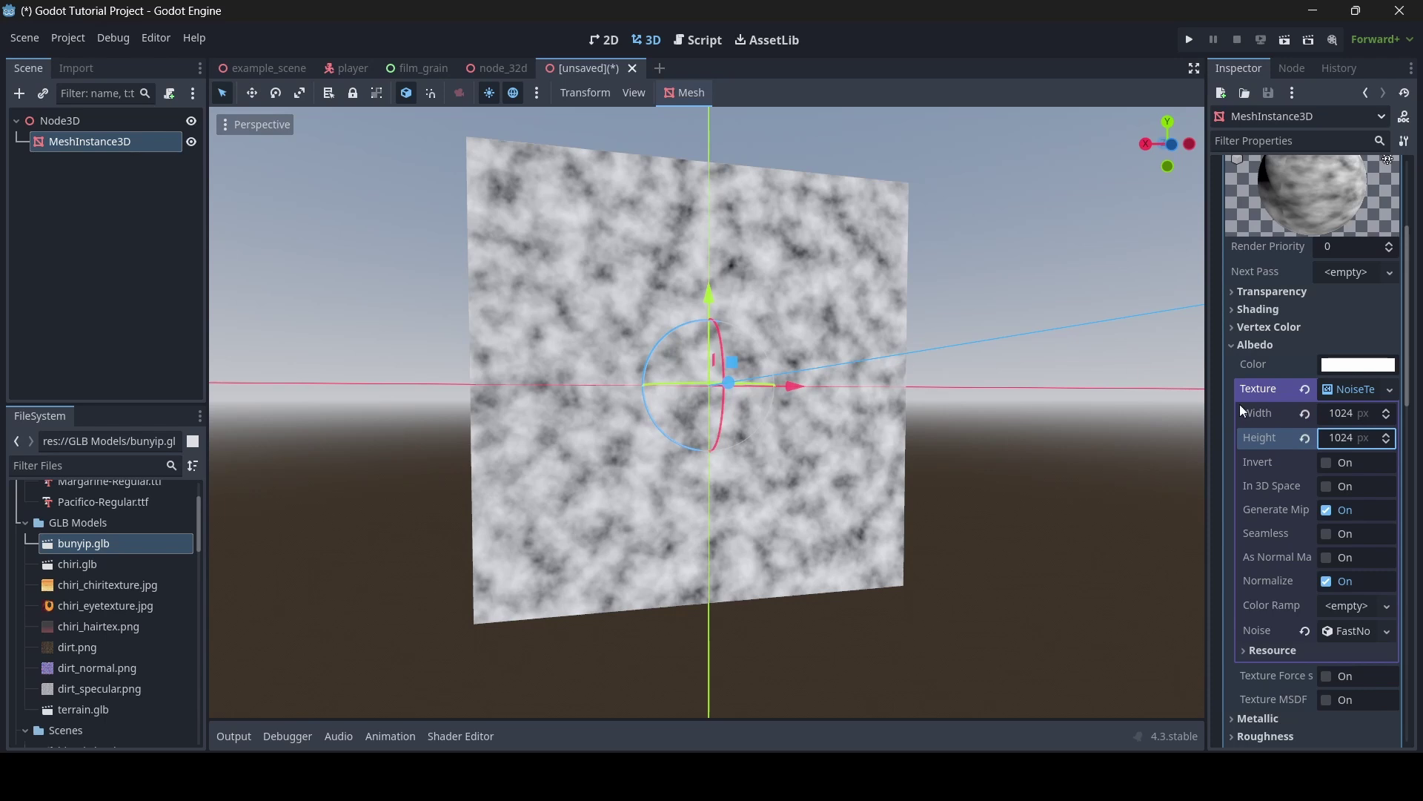
# Step: Return the albedo noise texture's width and height to 512 px
pyautogui.click(1355, 417)
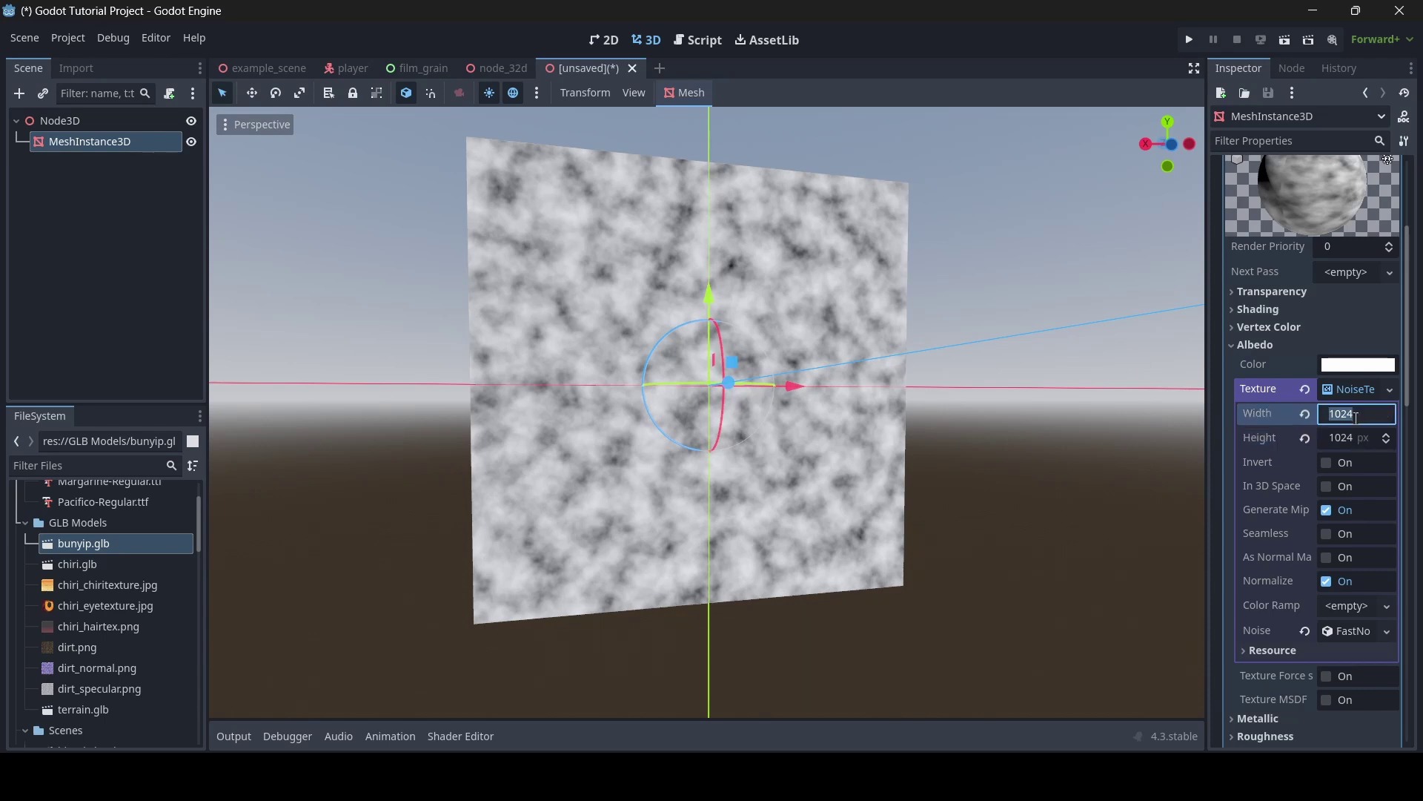
pyautogui.write('512')
pyautogui.press('Return')
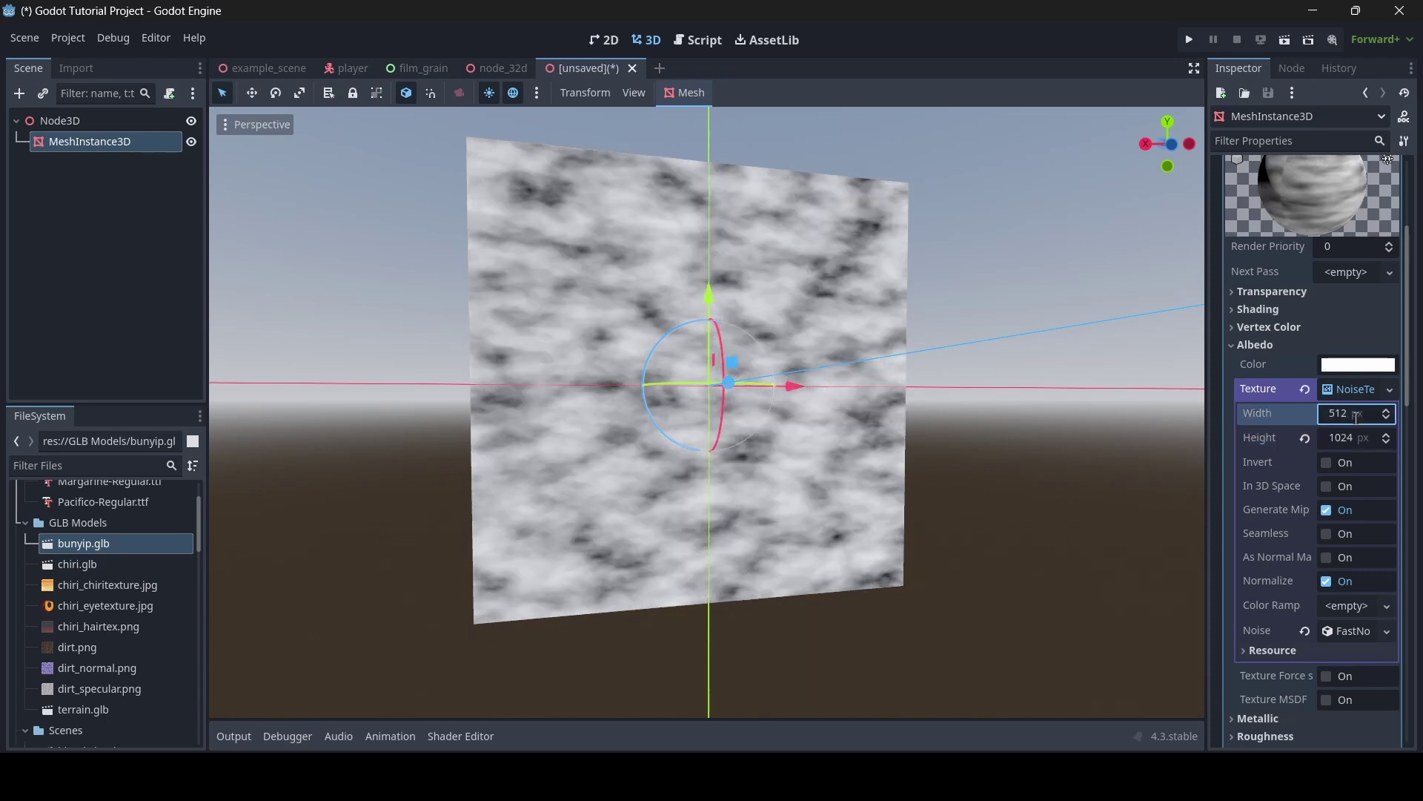
pyautogui.click(1306, 438)
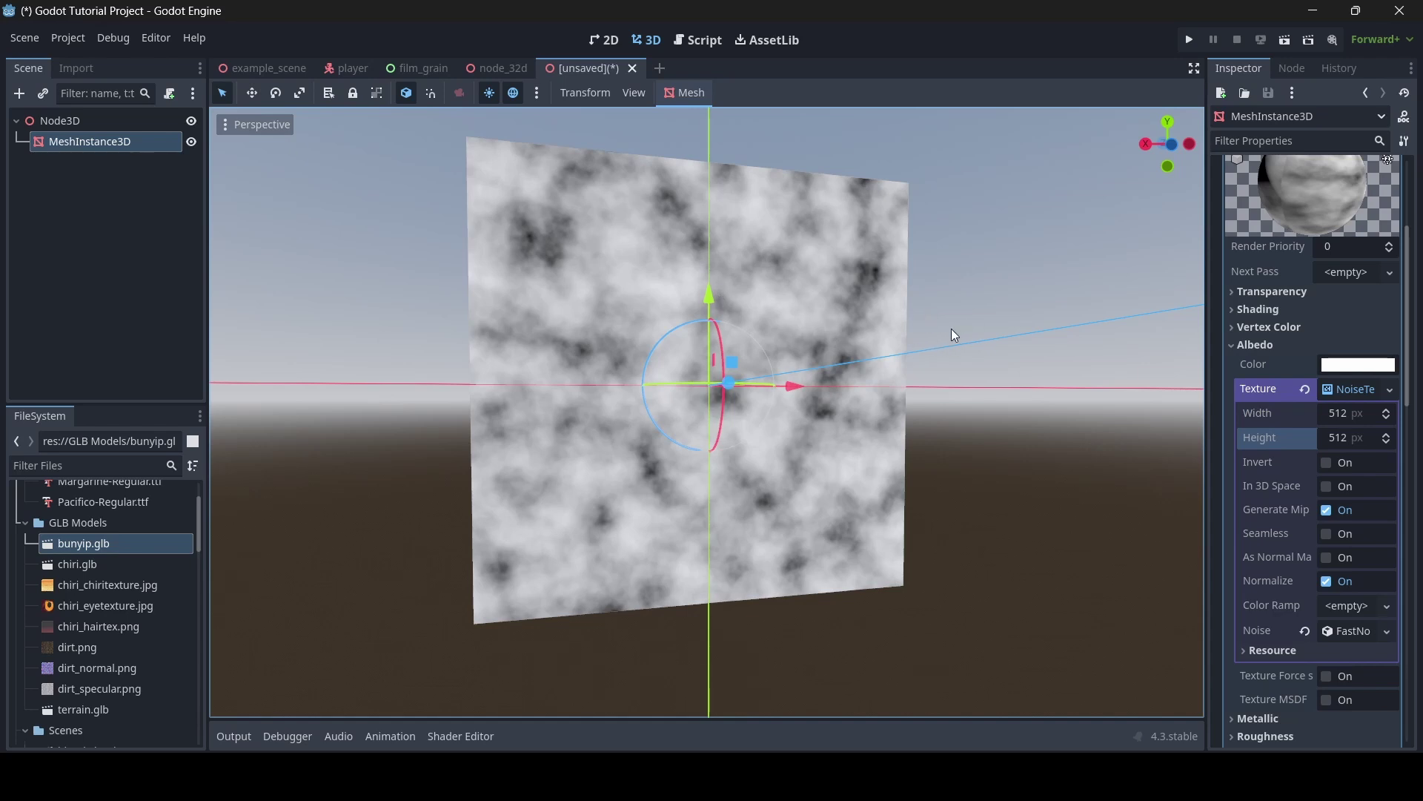
# Step: Assign a new gradient to the Color Ramp of the albedo noise texture
pyautogui.scroll(-2, 1311, 562)
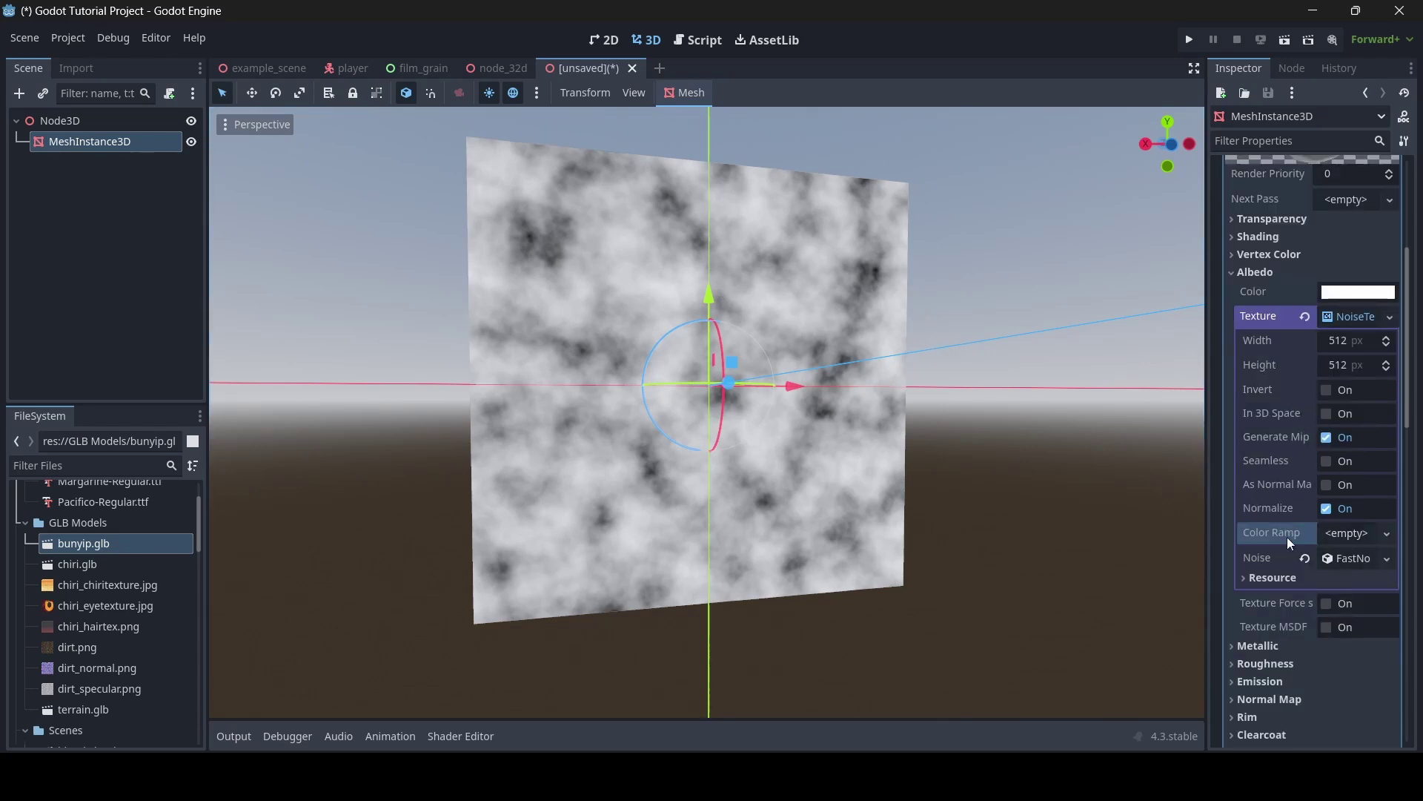
pyautogui.click(1358, 535)
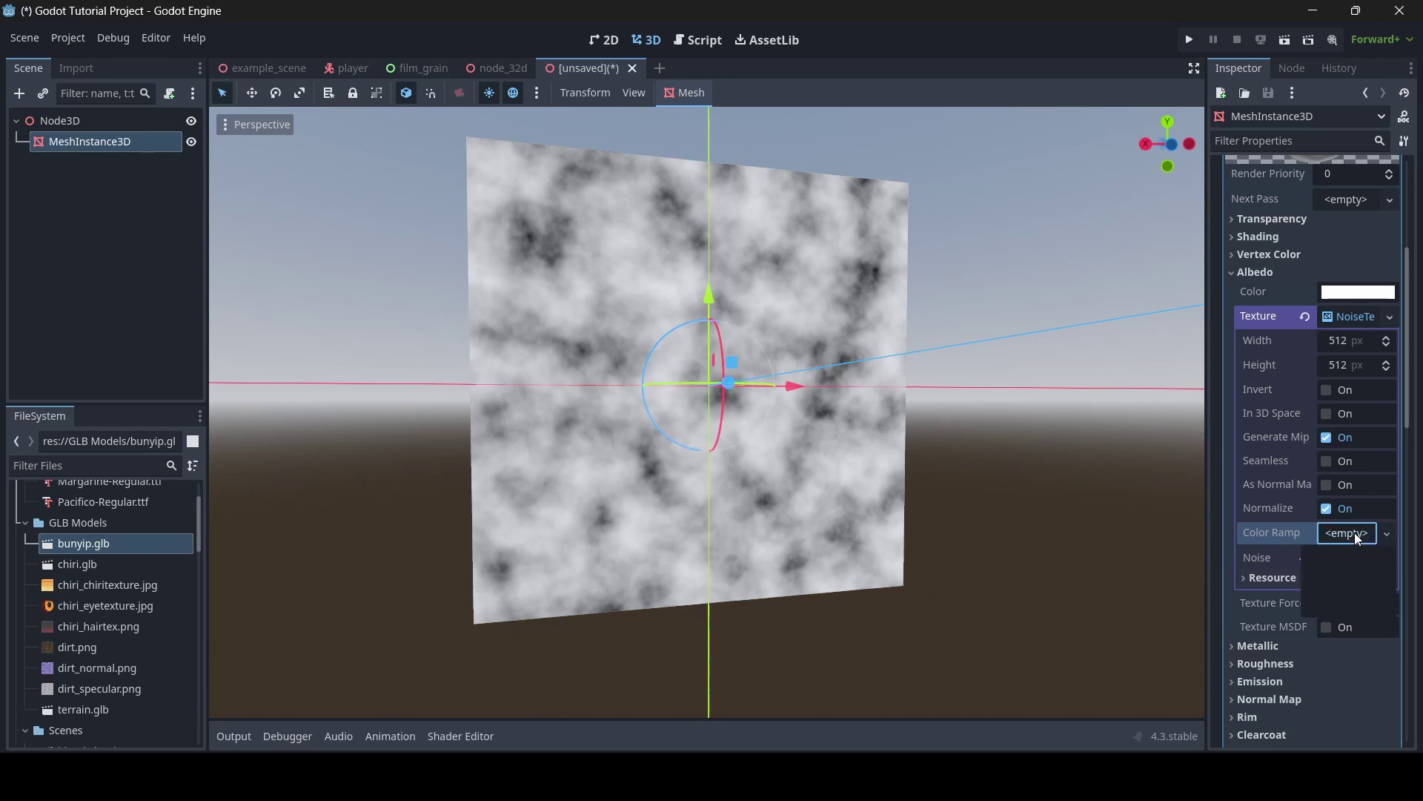
pyautogui.click(1354, 556)
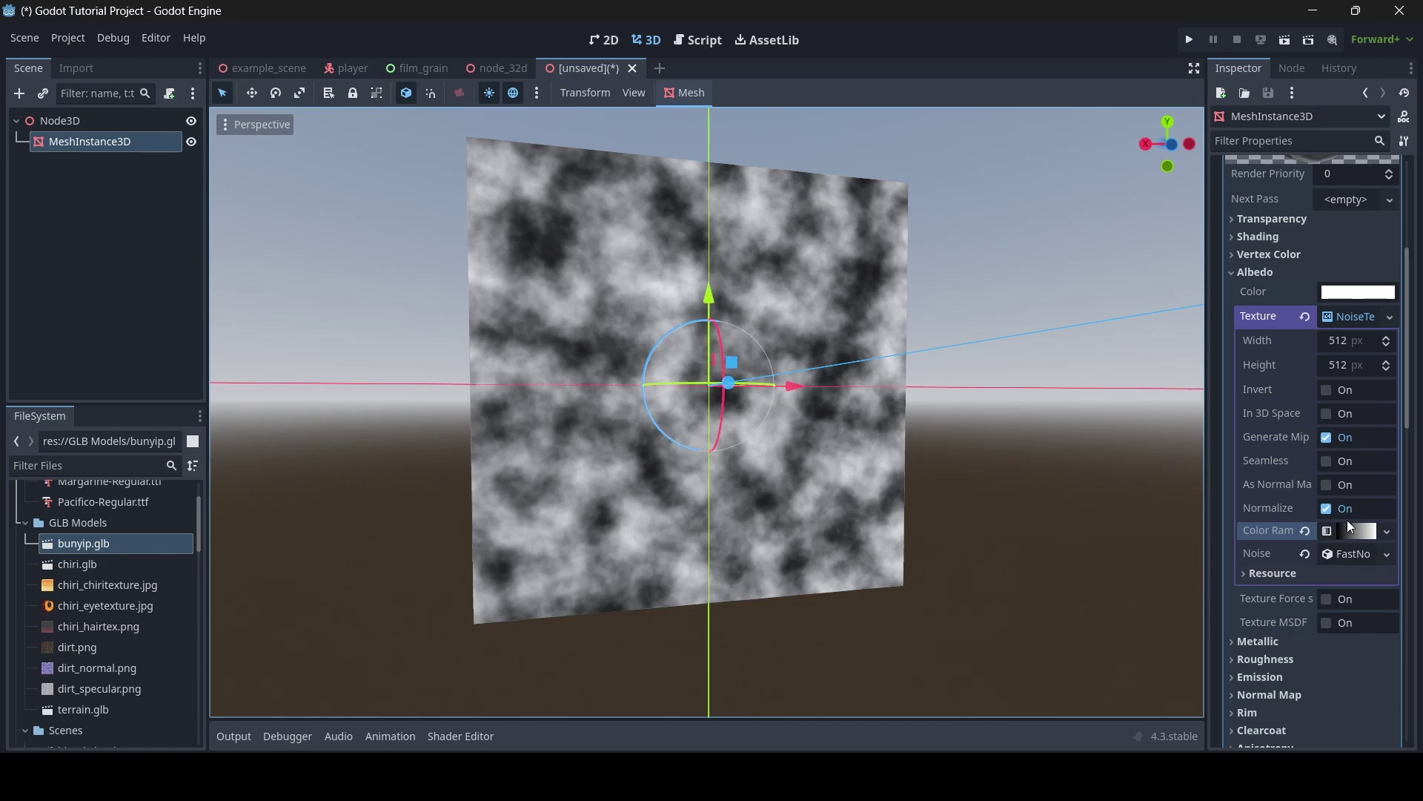
# Step: Set the first color stop of the noise texture's Color Ramp to bright red (ee0008)
pyautogui.click(1350, 528)
pyautogui.scroll(-1, 1252, 571)
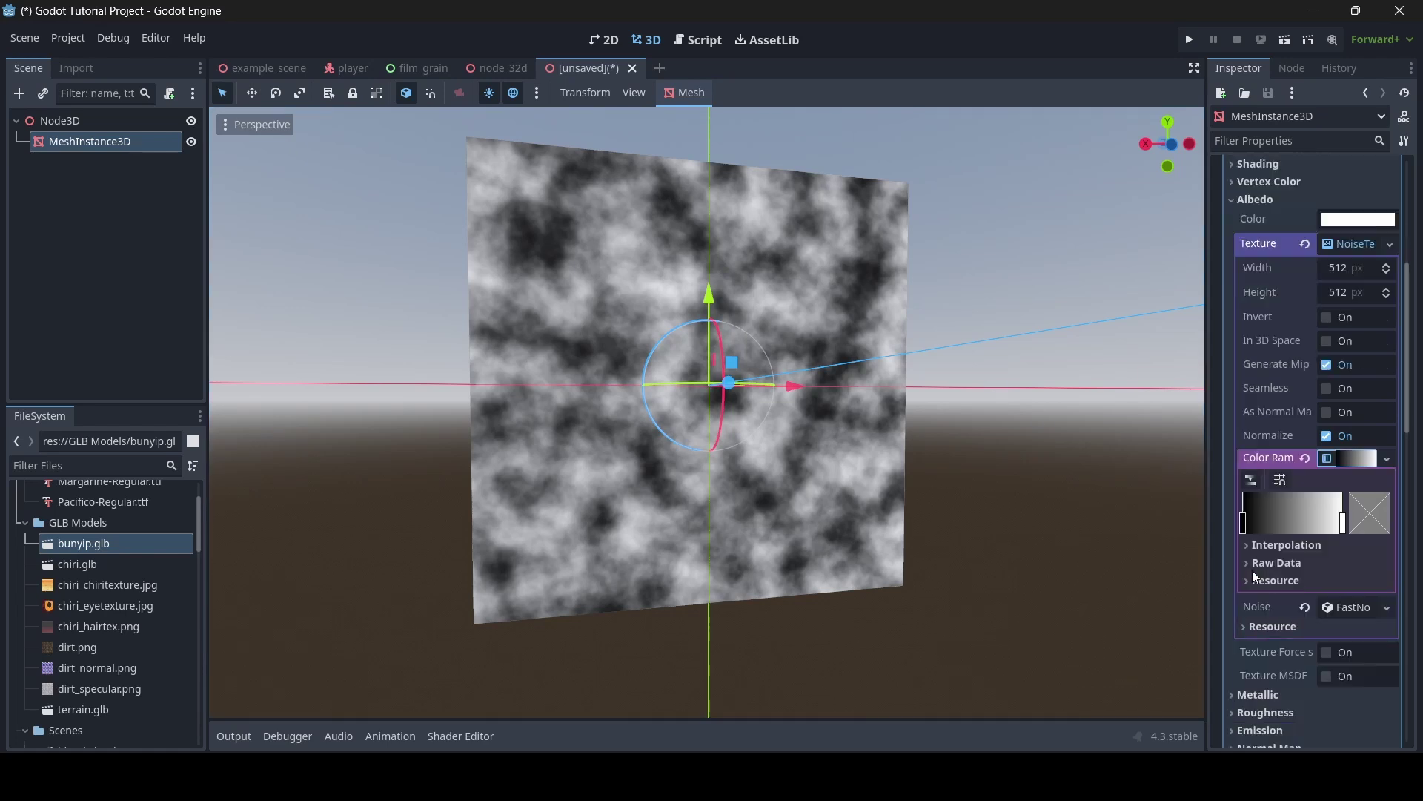
pyautogui.click(1244, 519)
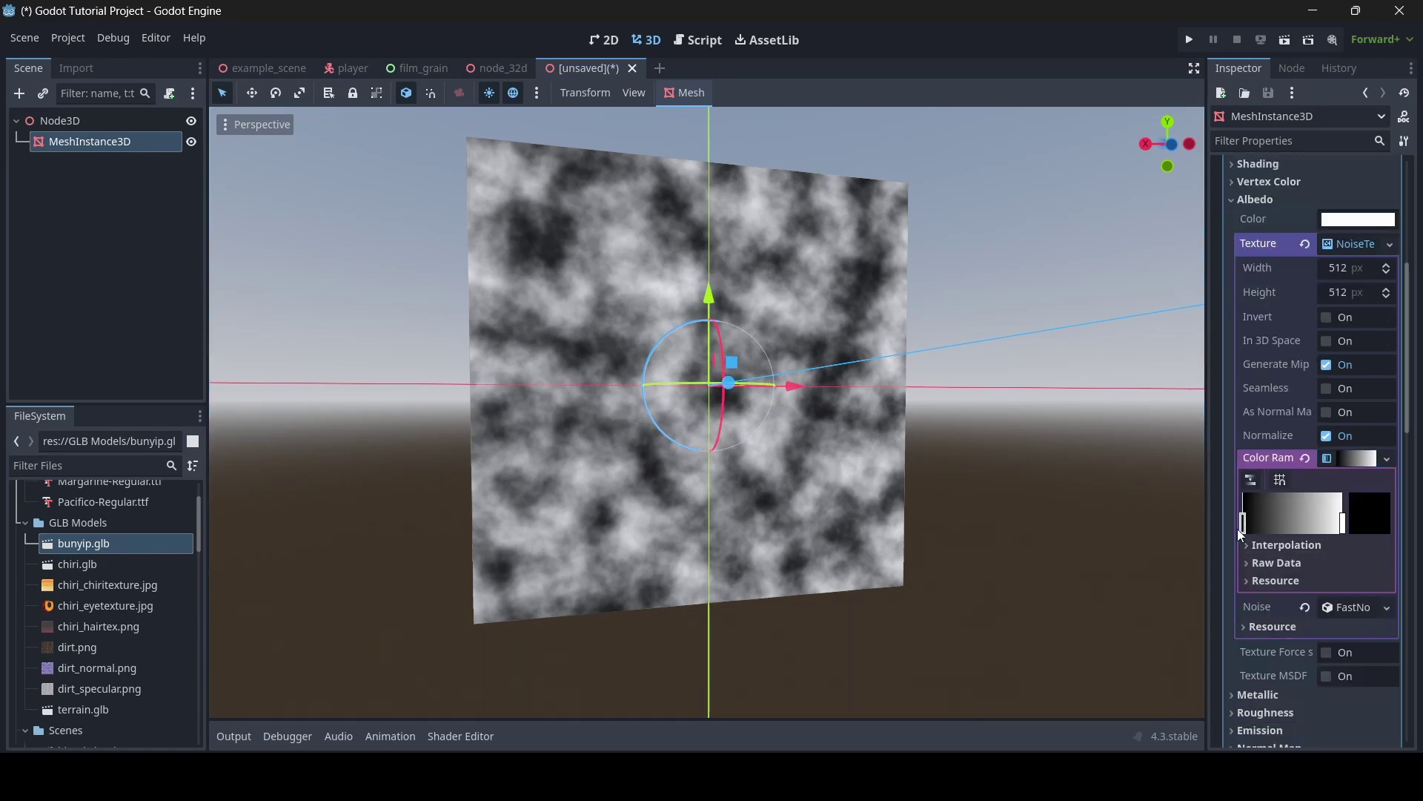
pyautogui.click(1376, 510)
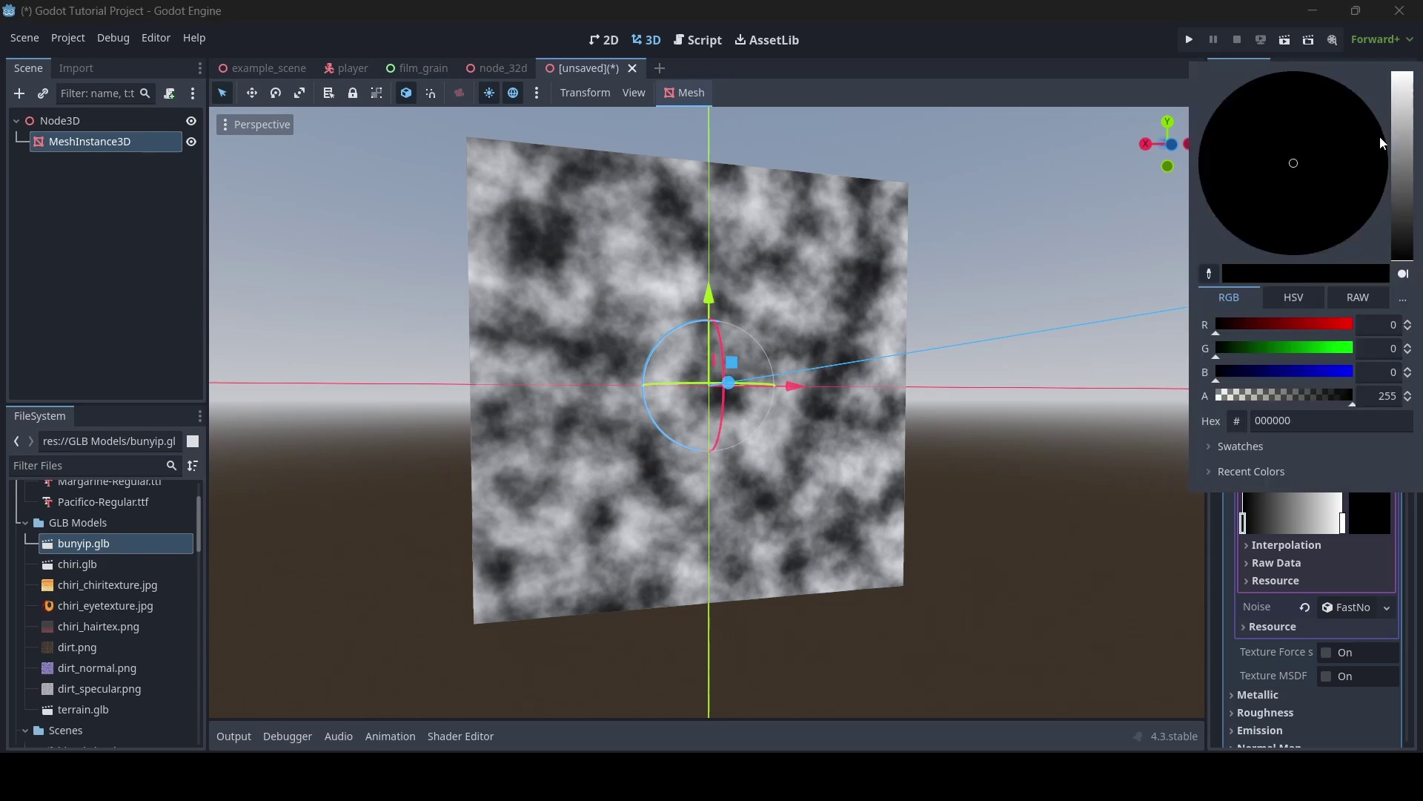
pyautogui.moveTo(1405, 189)
pyautogui.mouseDown()
pyautogui.moveTo(1404, 104)
pyautogui.moveTo(1404, 206)
pyautogui.mouseUp()
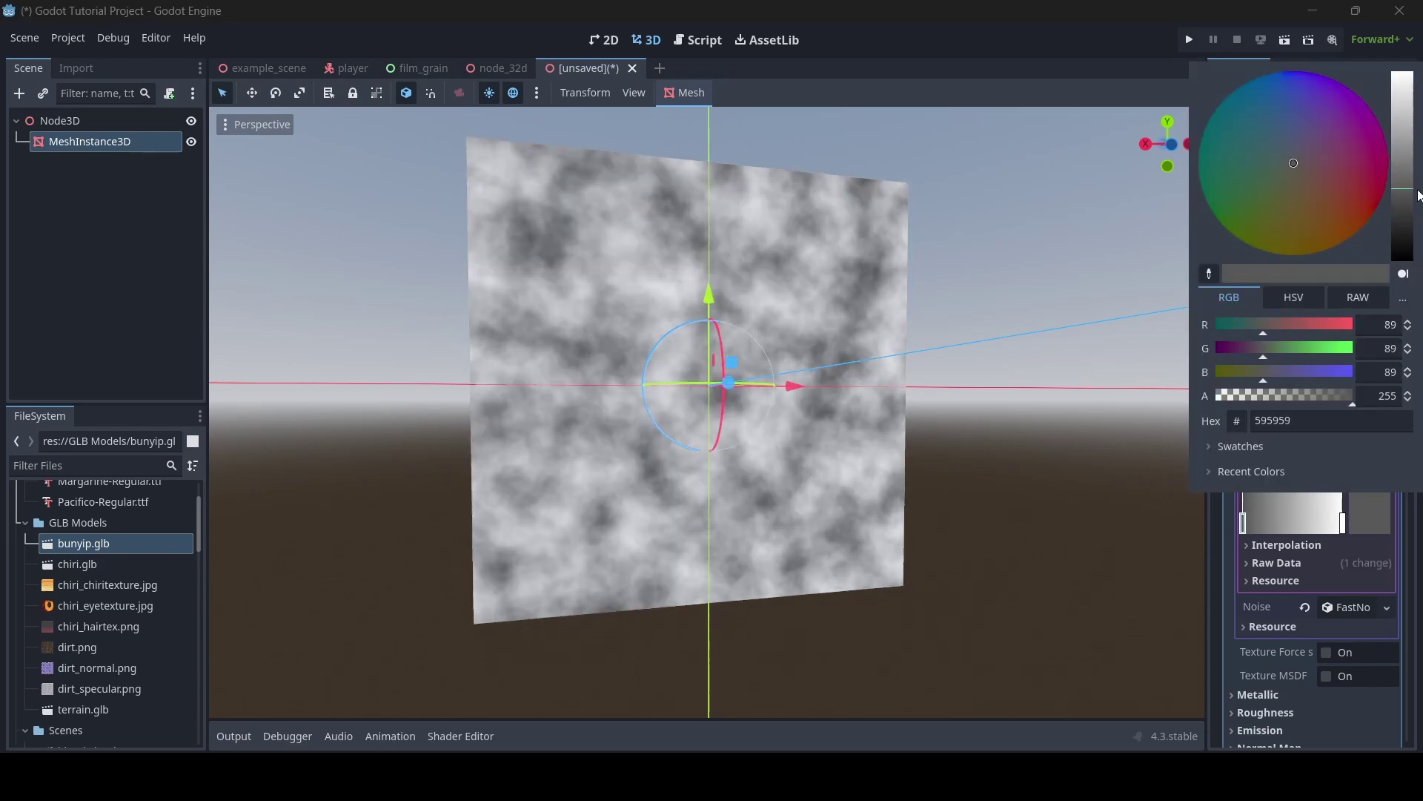
pyautogui.moveTo(1326, 175); pyautogui.dragTo(1398, 162)
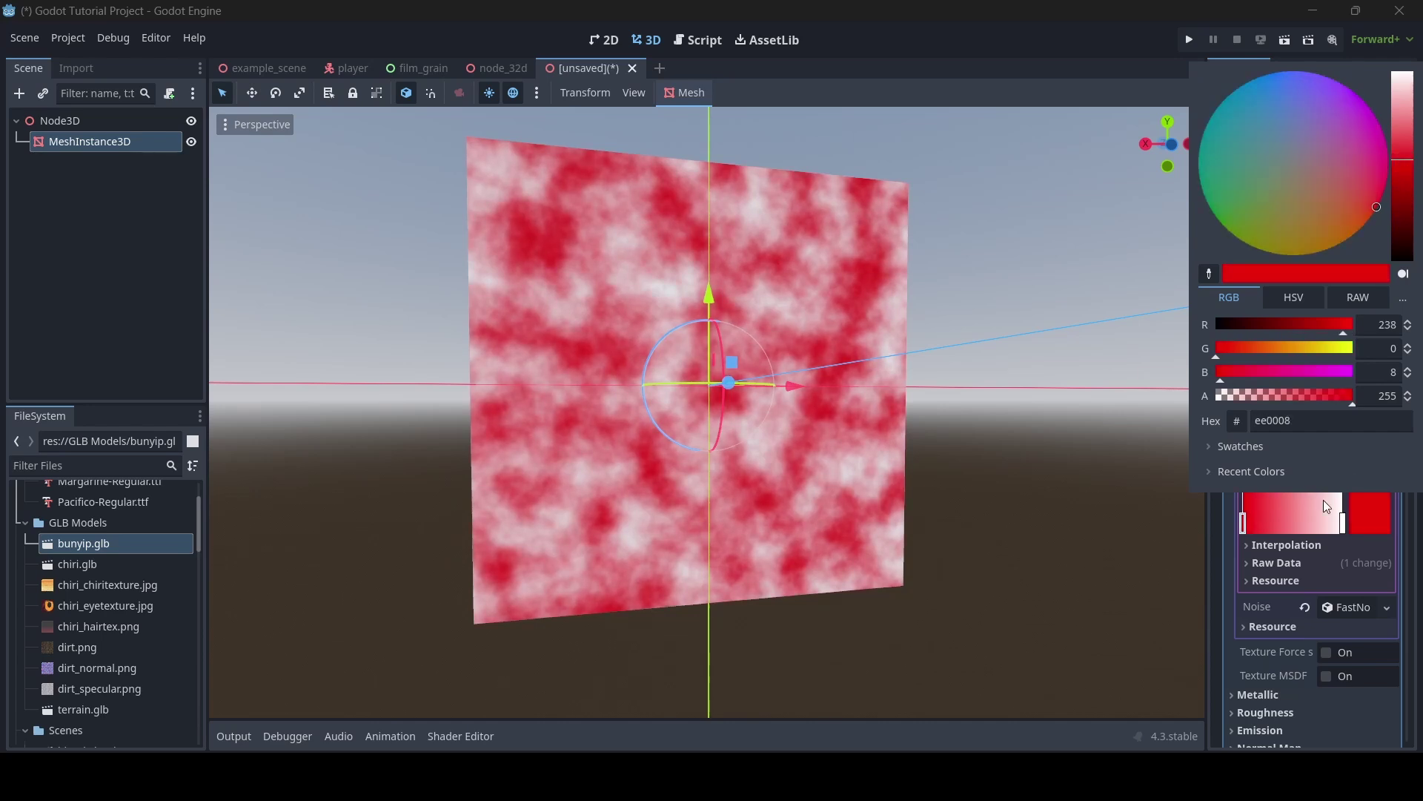
# Step: Set the last color stop of the Color Ramp to black (000000)
pyautogui.click(1342, 522)
pyautogui.click(1377, 512)
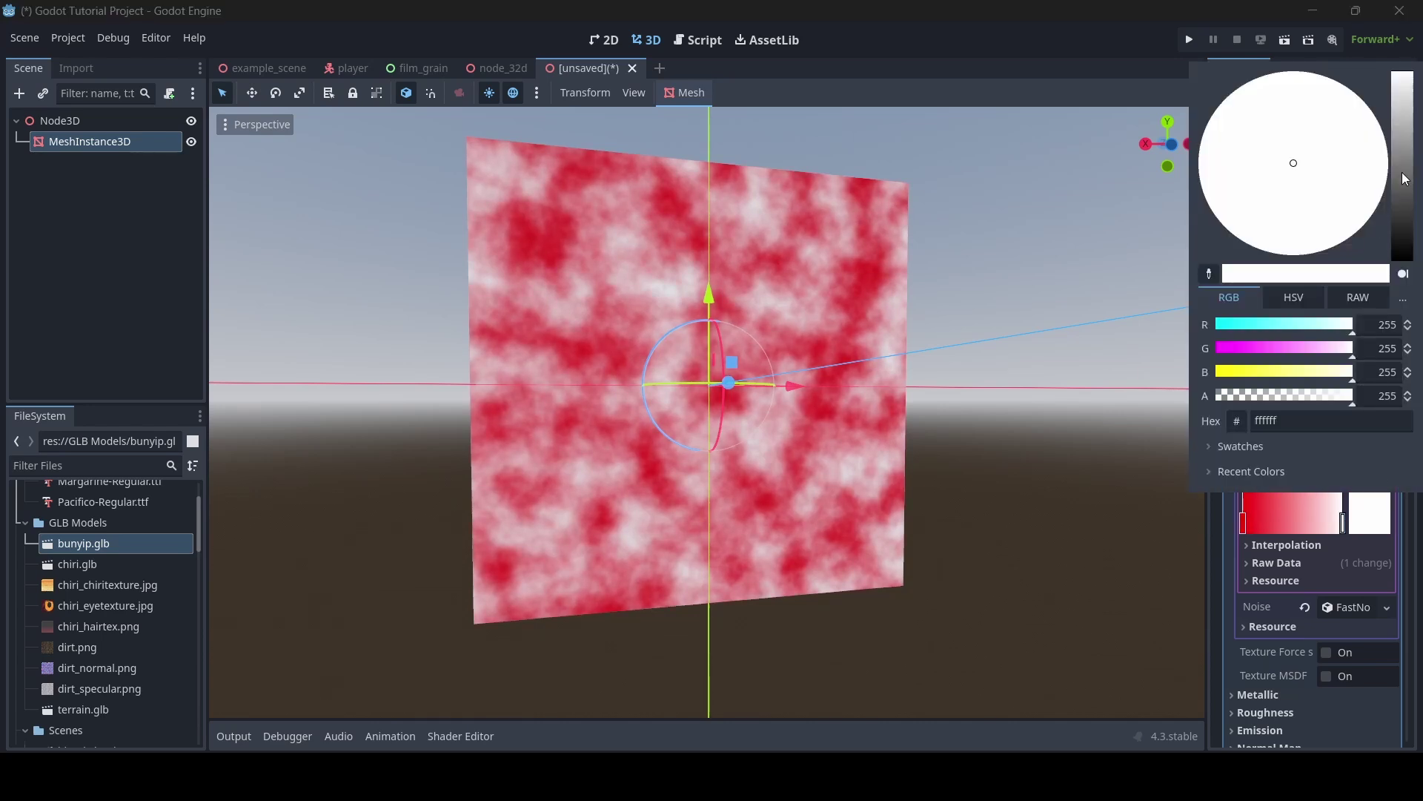
pyautogui.moveTo(1405, 178); pyautogui.dragTo(1406, 274)
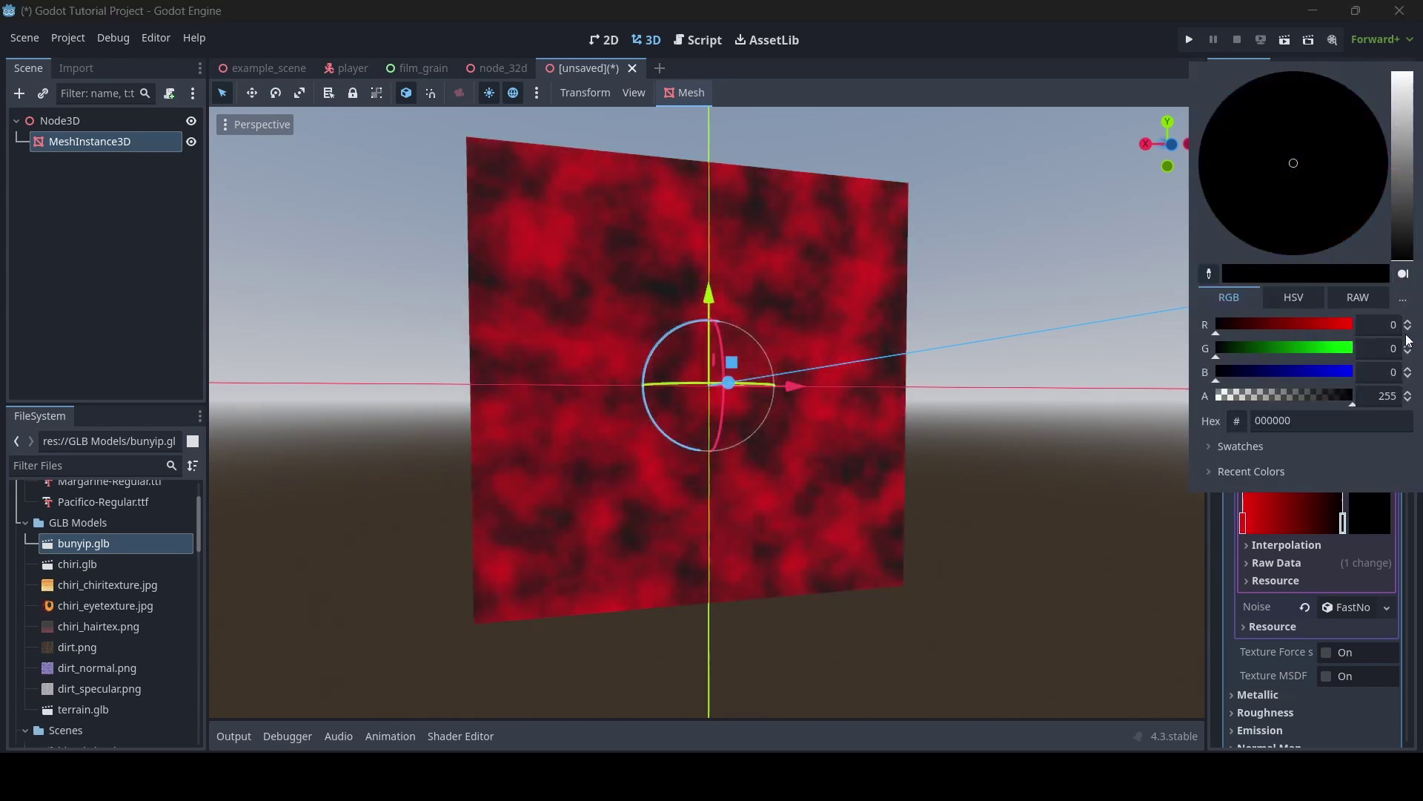
# Step: Slide the black color stop inward along the Color Ramp and return it to the far end
pyautogui.click(1274, 521)
pyautogui.moveTo(1343, 522); pyautogui.dragTo(1226, 509)
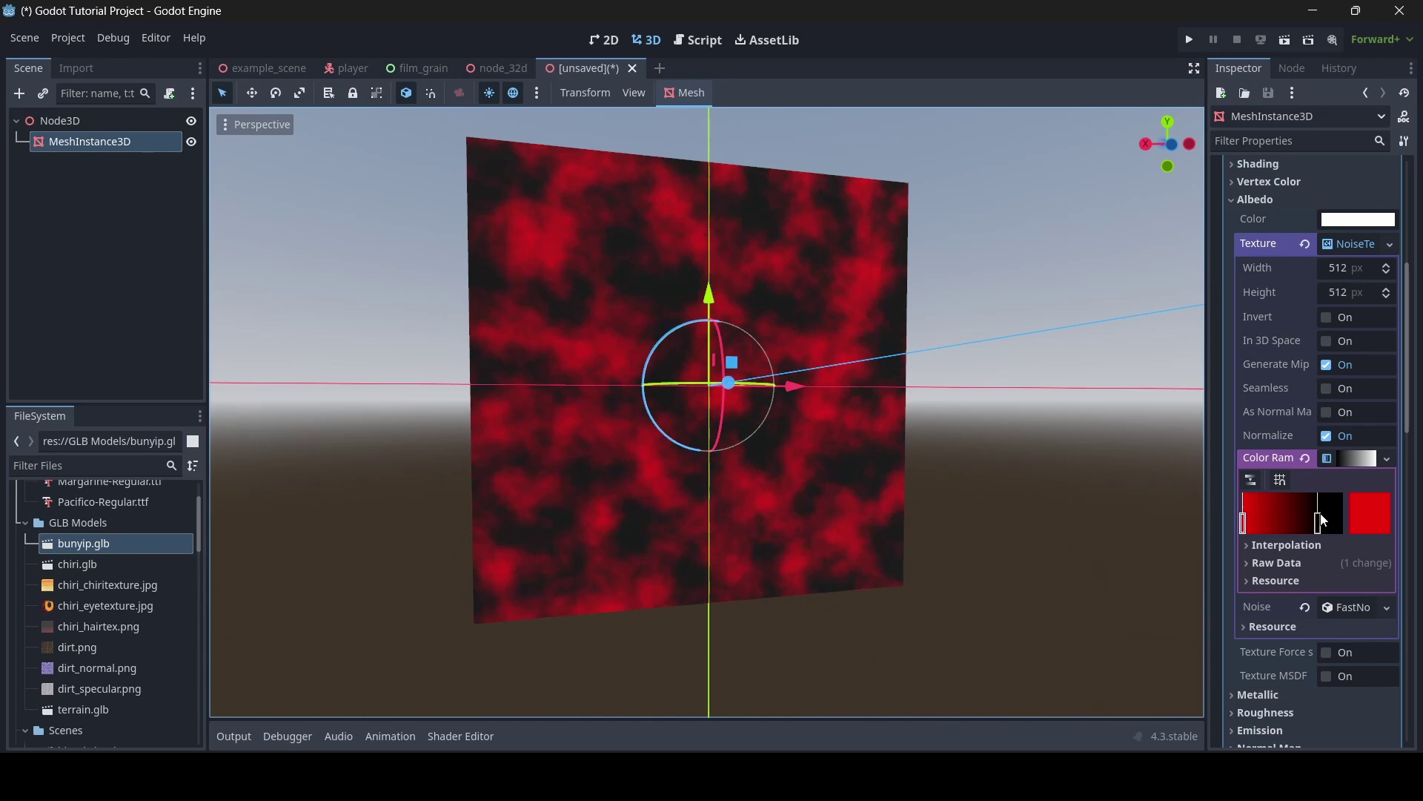
pyautogui.moveTo(1318, 522); pyautogui.dragTo(1372, 511)
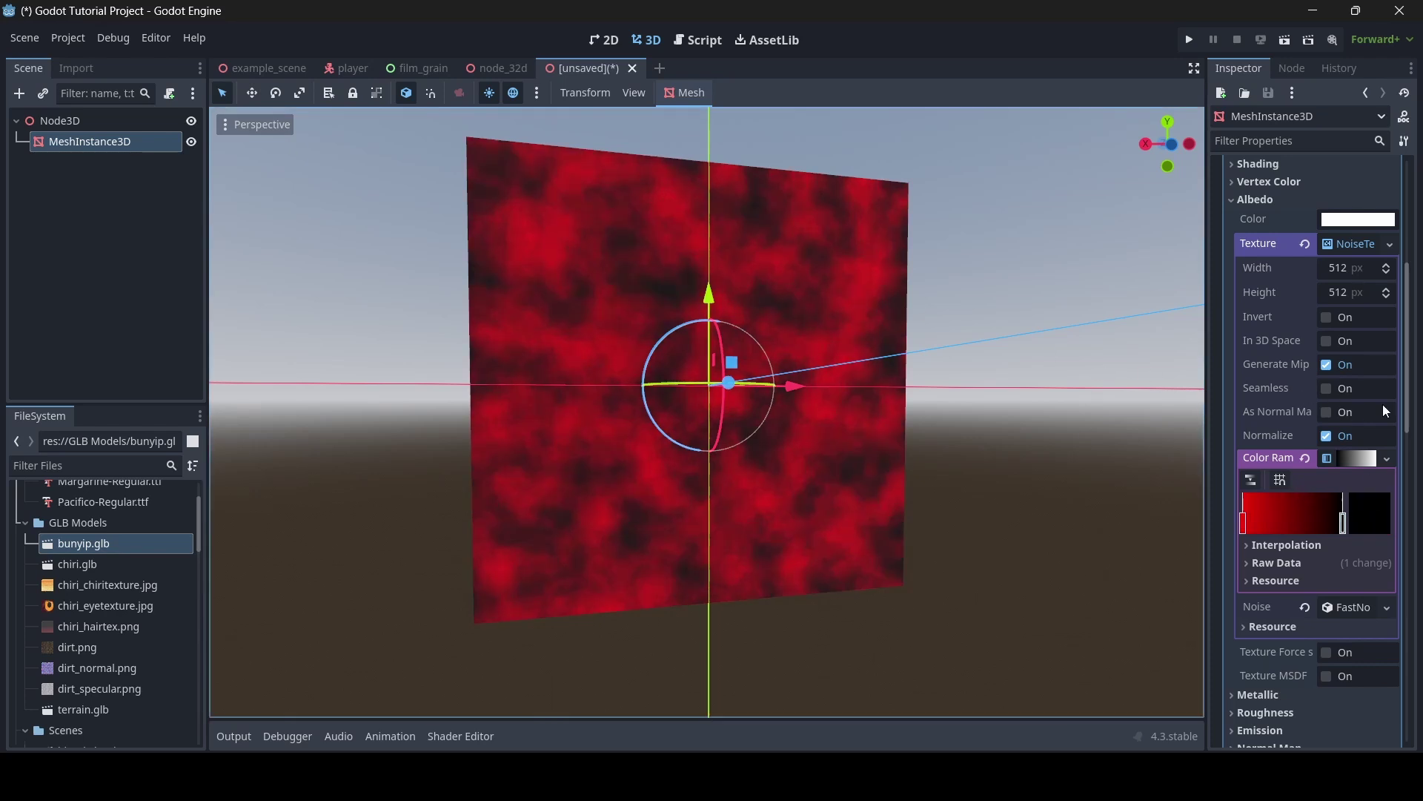
# Step: Set the material's transparency mode to Alpha
pyautogui.scroll(5, 1317, 384)
pyautogui.scroll(-2, 1358, 481)
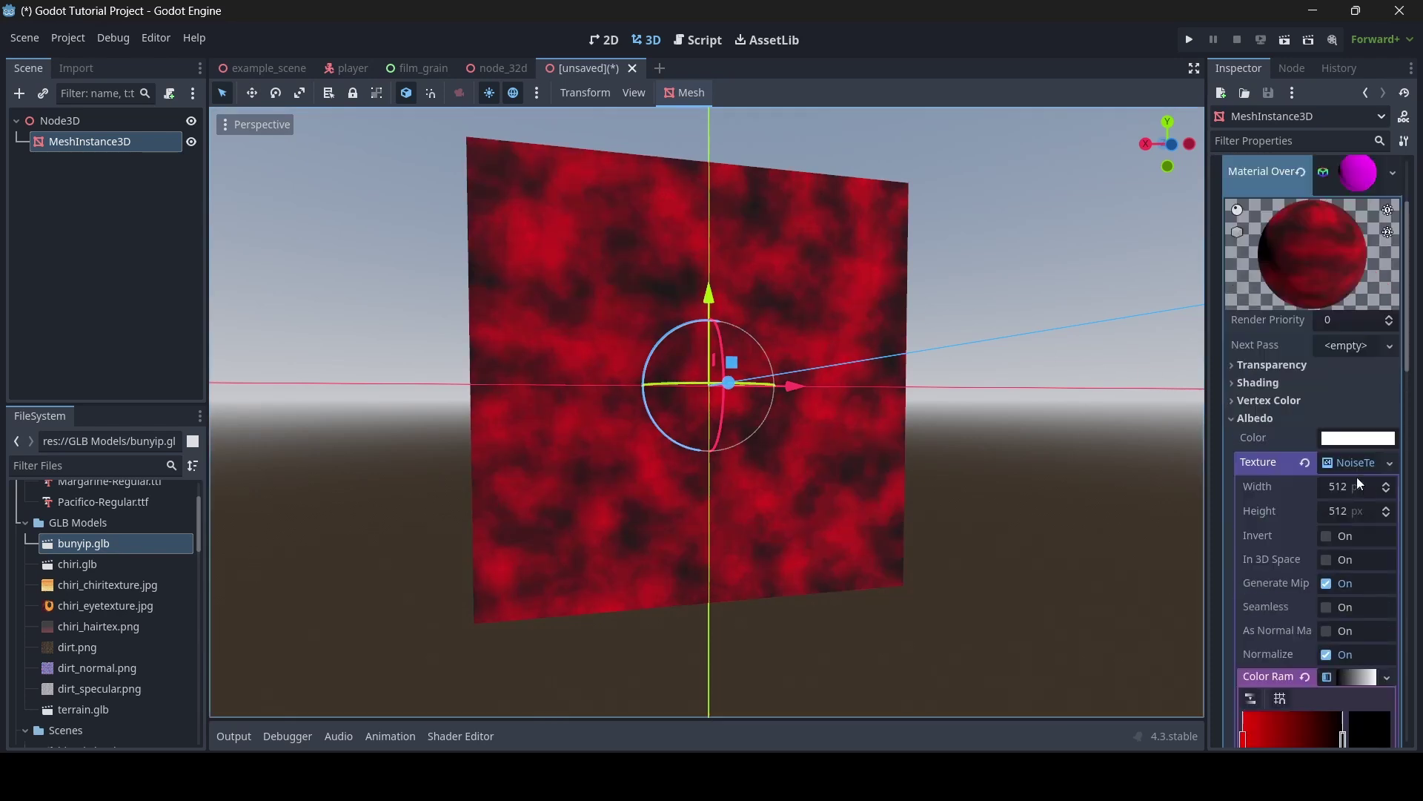
pyautogui.click(1331, 364)
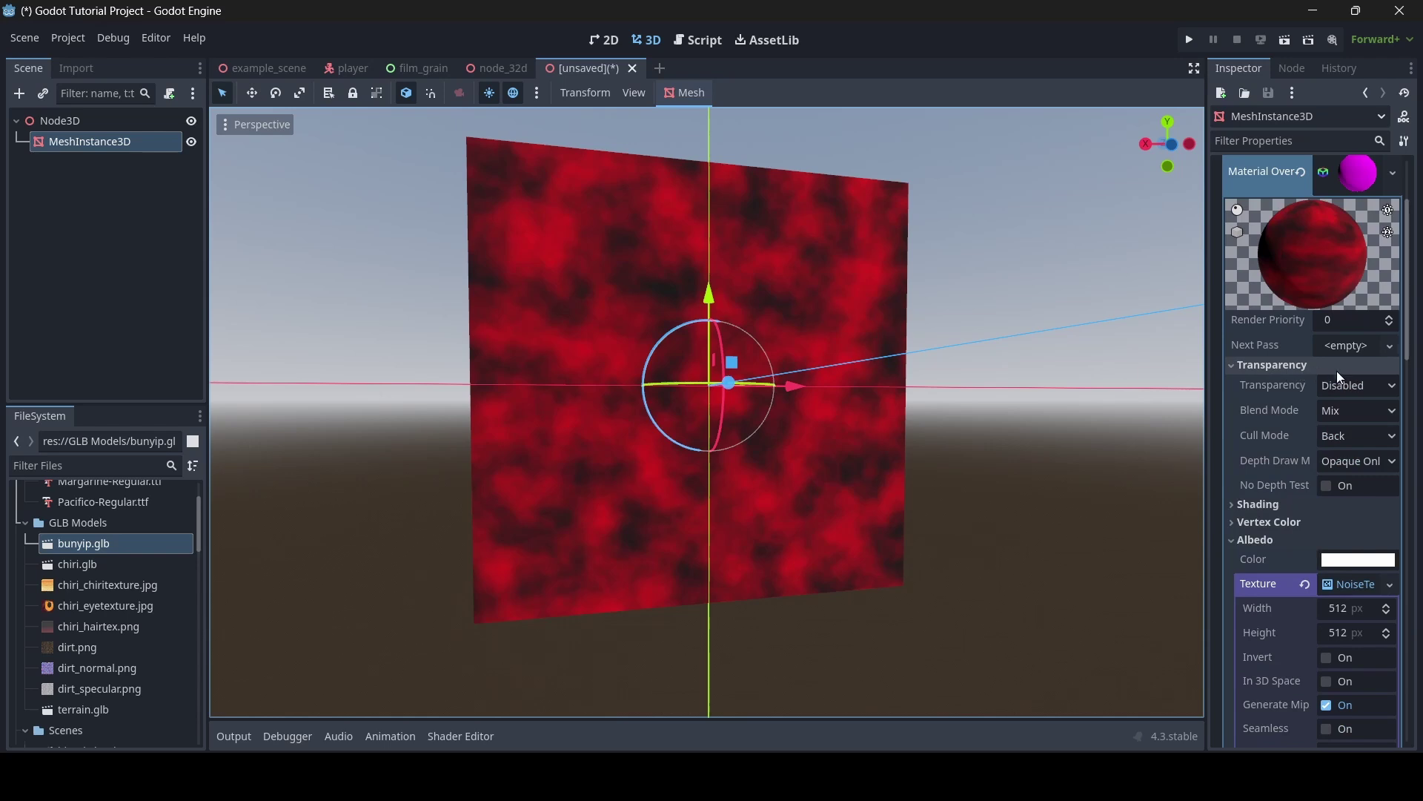
pyautogui.click(1349, 385)
pyautogui.click(1338, 434)
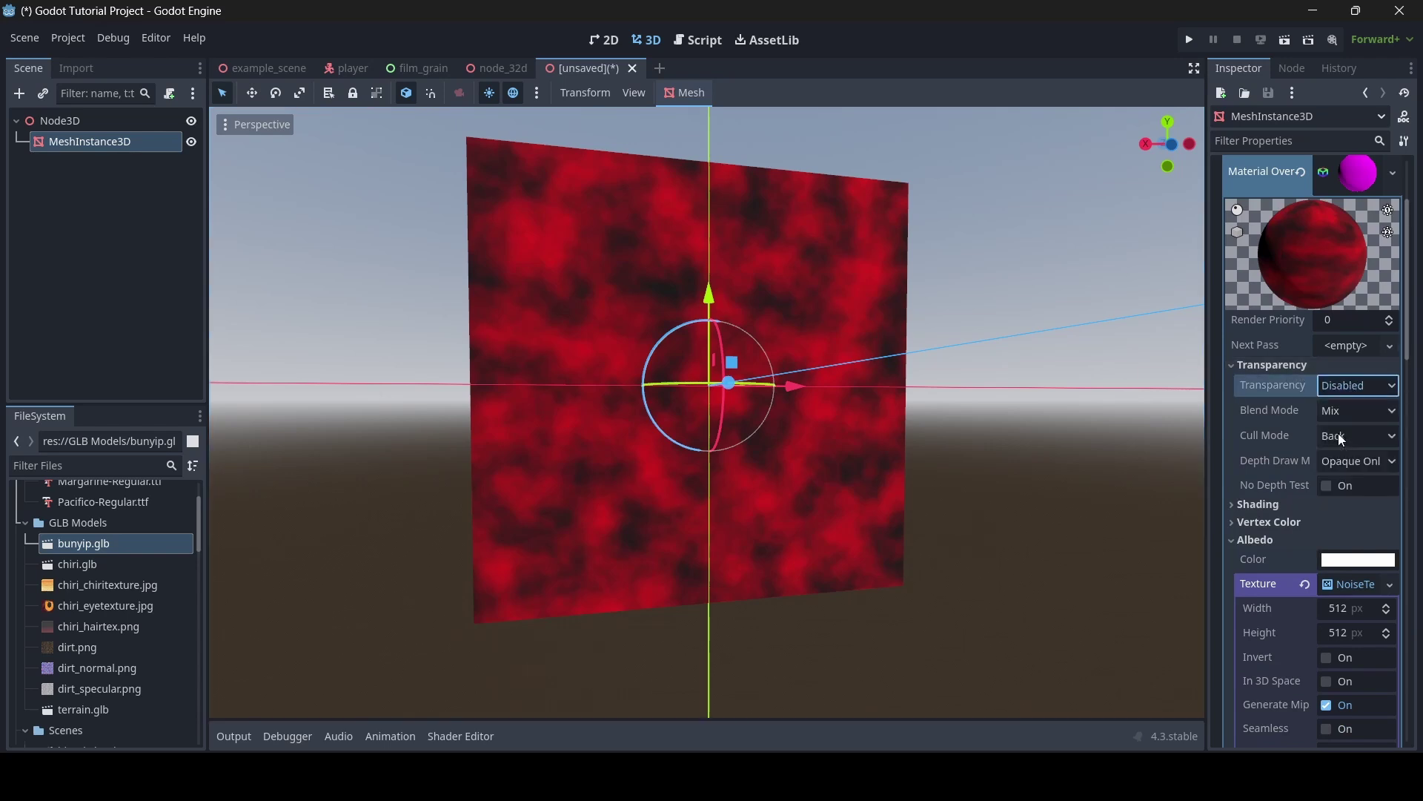
# Step: Make the black color stop of the albedo noise texture's Color Ramp fully transparent with an alpha of 0
pyautogui.scroll(-4, 1350, 380)
pyautogui.click(1371, 324)
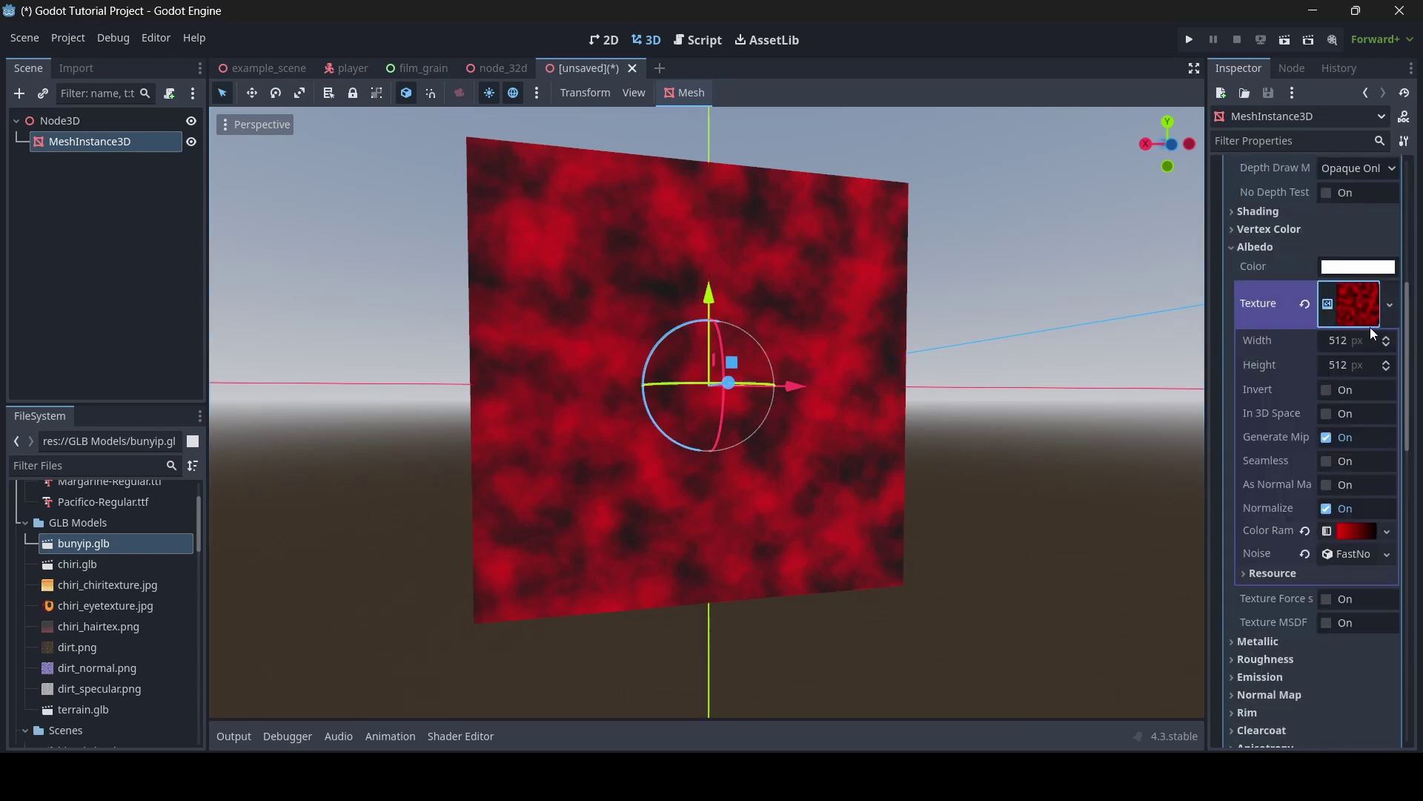
pyautogui.scroll(-4, 1368, 341)
pyautogui.click(1356, 238)
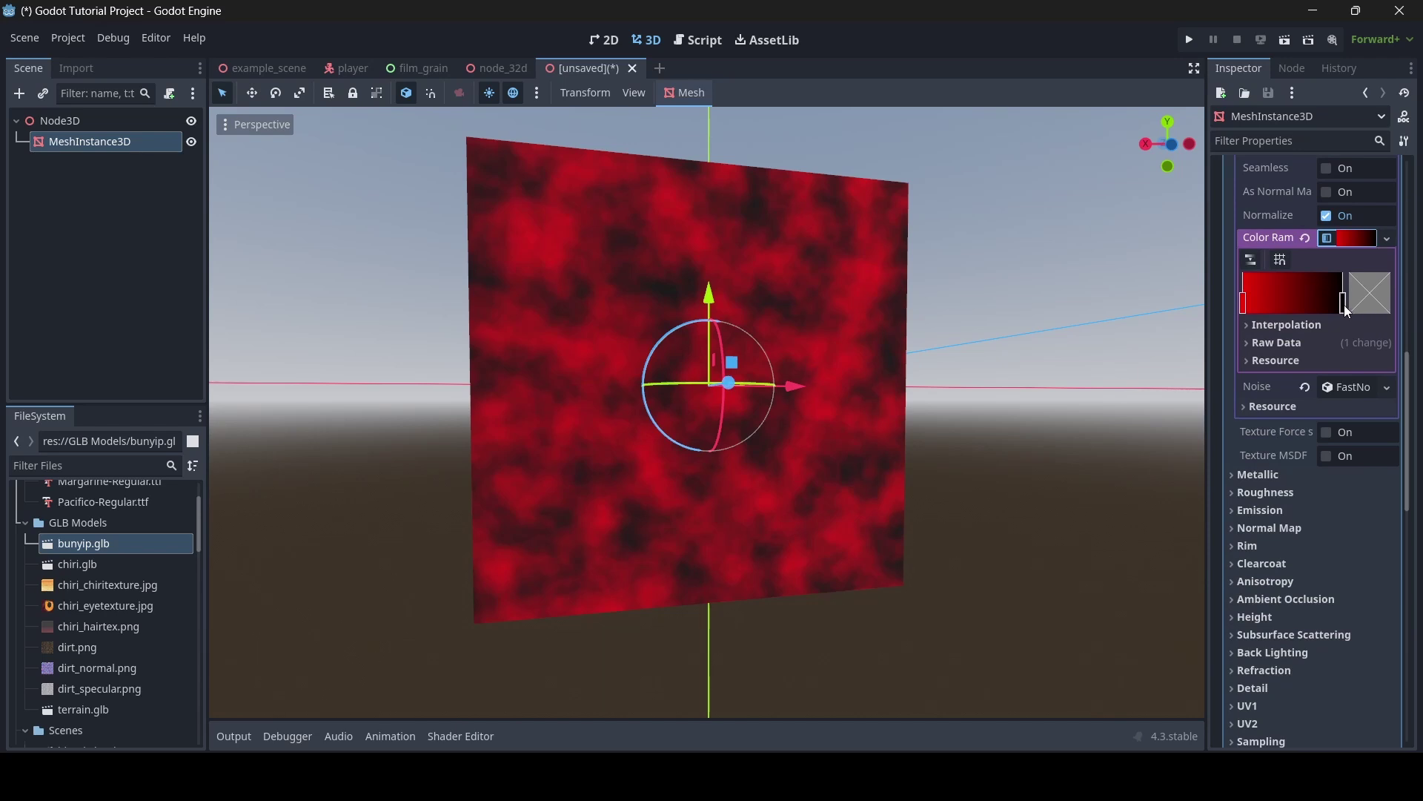
pyautogui.click(1345, 306)
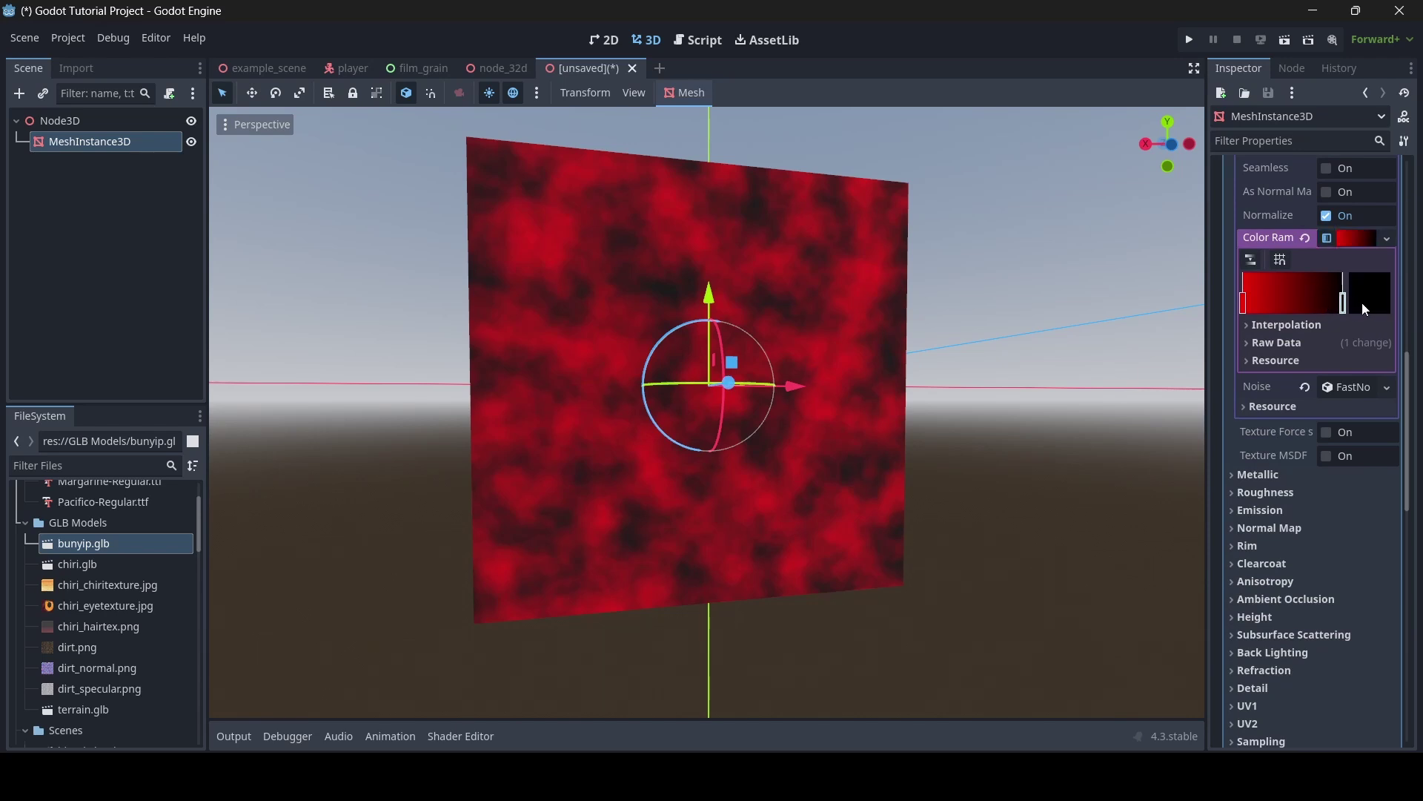
pyautogui.click(1370, 308)
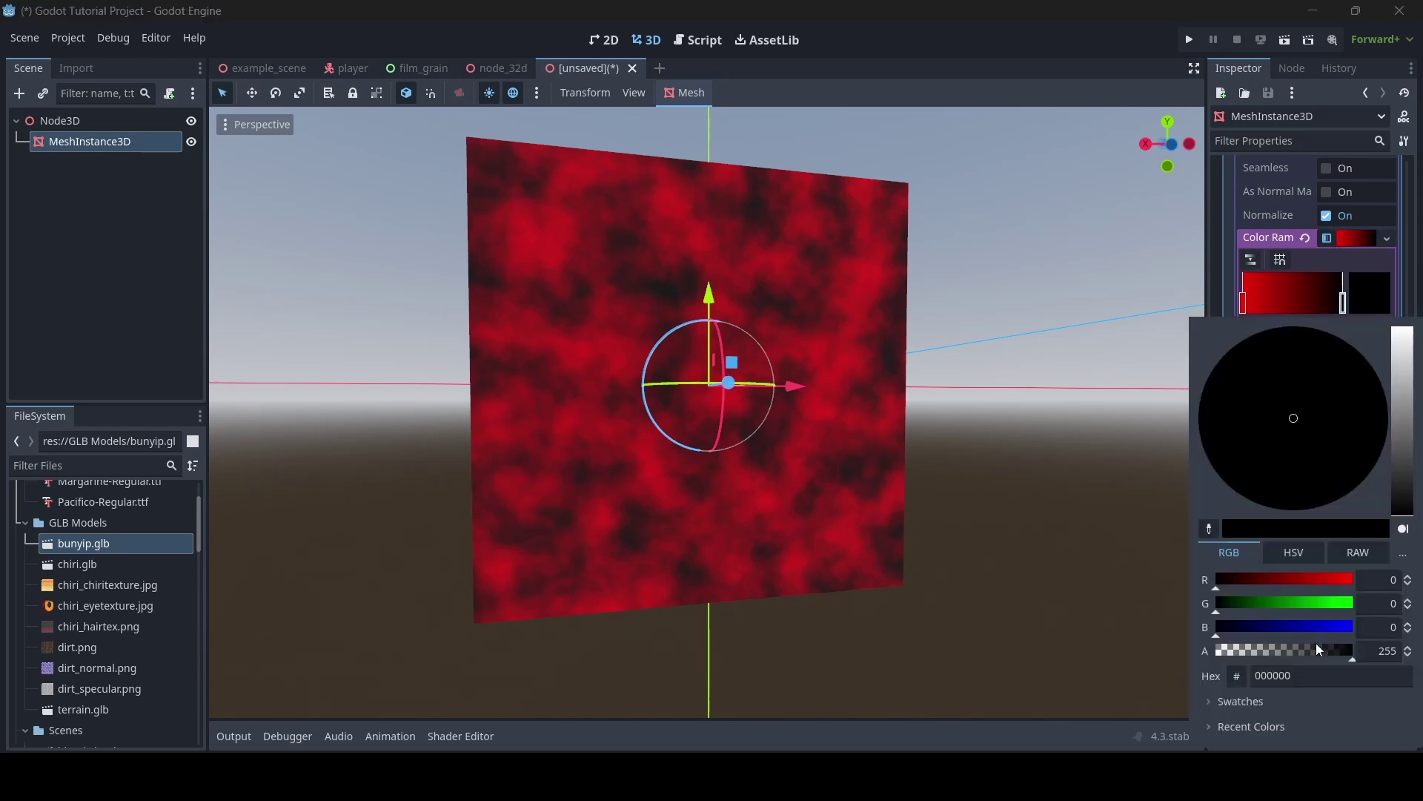
pyautogui.moveTo(1325, 653); pyautogui.dragTo(1218, 659)
pyautogui.click(891, 460)
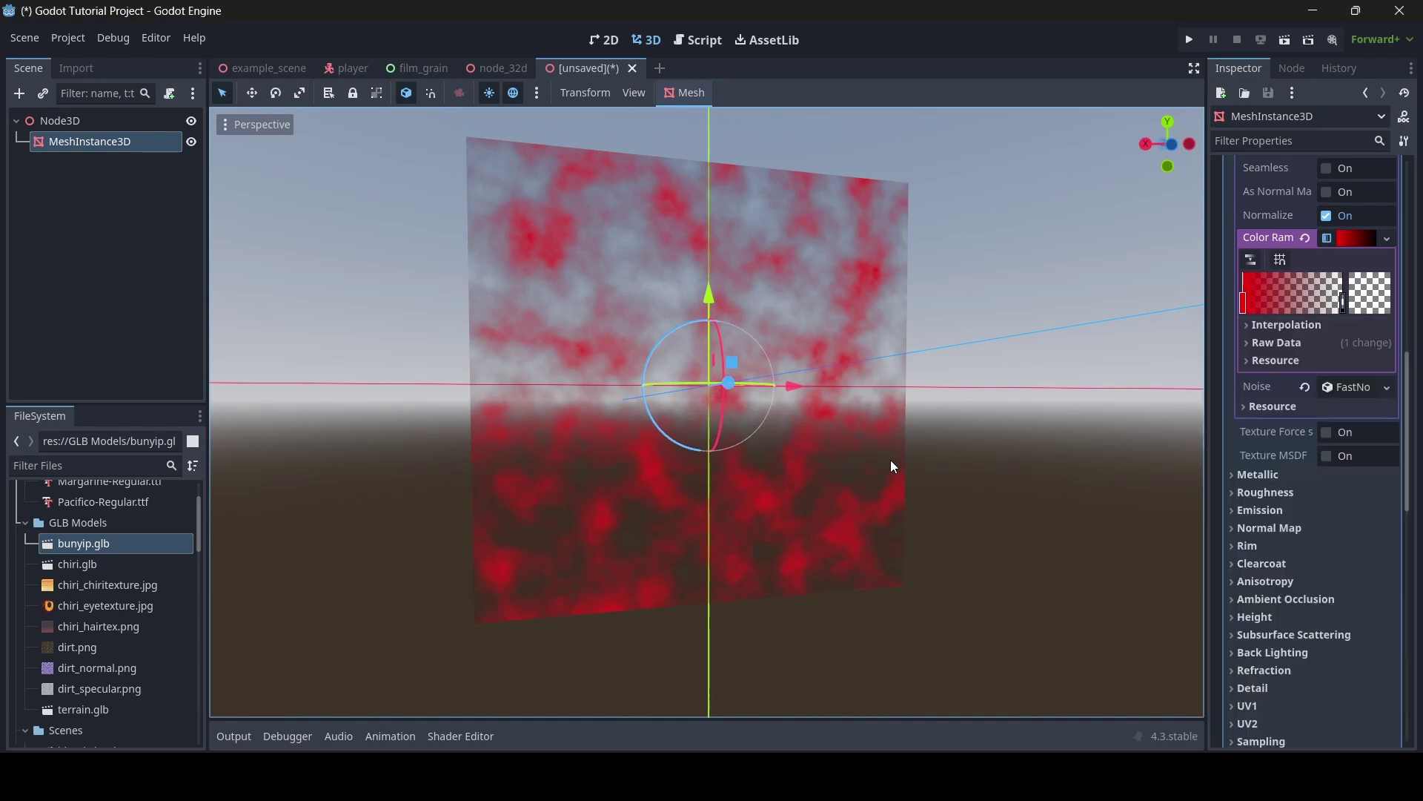
# Step: Examine the transparent areas of the noise plane from different distances and angles
pyautogui.press('w')
pyautogui.moveTo(891, 460)
pyautogui.mouseDown(button='right')
pyautogui.moveTo(881, 419)
pyautogui.moveTo(883, 451)
pyautogui.moveTo(901, 451)
pyautogui.moveTo(880, 448)
pyautogui.mouseUp(button='right')
pyautogui.press('s')
pyautogui.press('w')
pyautogui.press('s')
pyautogui.press('w')
pyautogui.press('s')
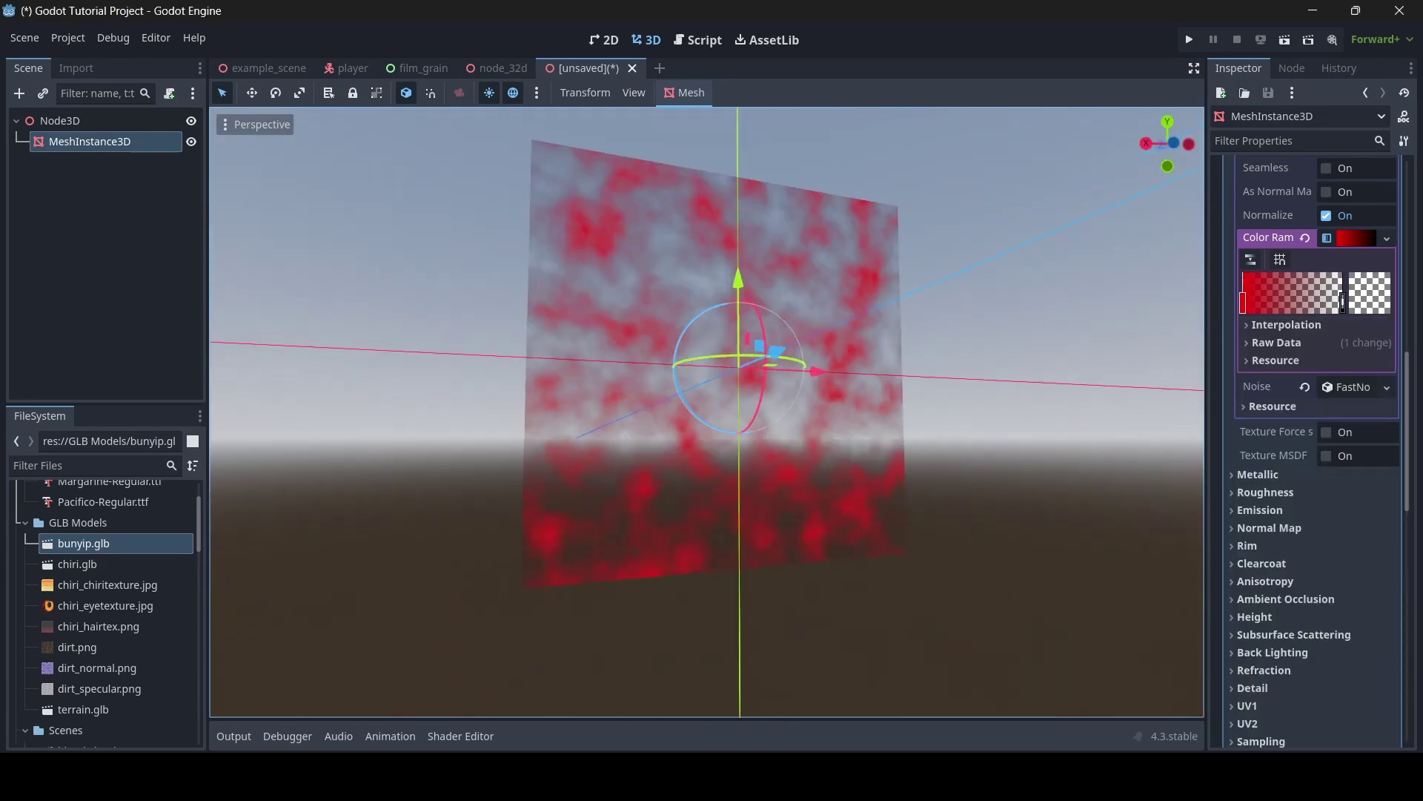
pyautogui.moveTo(891, 460); pyautogui.dragTo(891, 460, button='middle')
# Step: Reset the material's transparency mode to Disabled and check the opaque plane
pyautogui.scroll(10, 1310, 393)
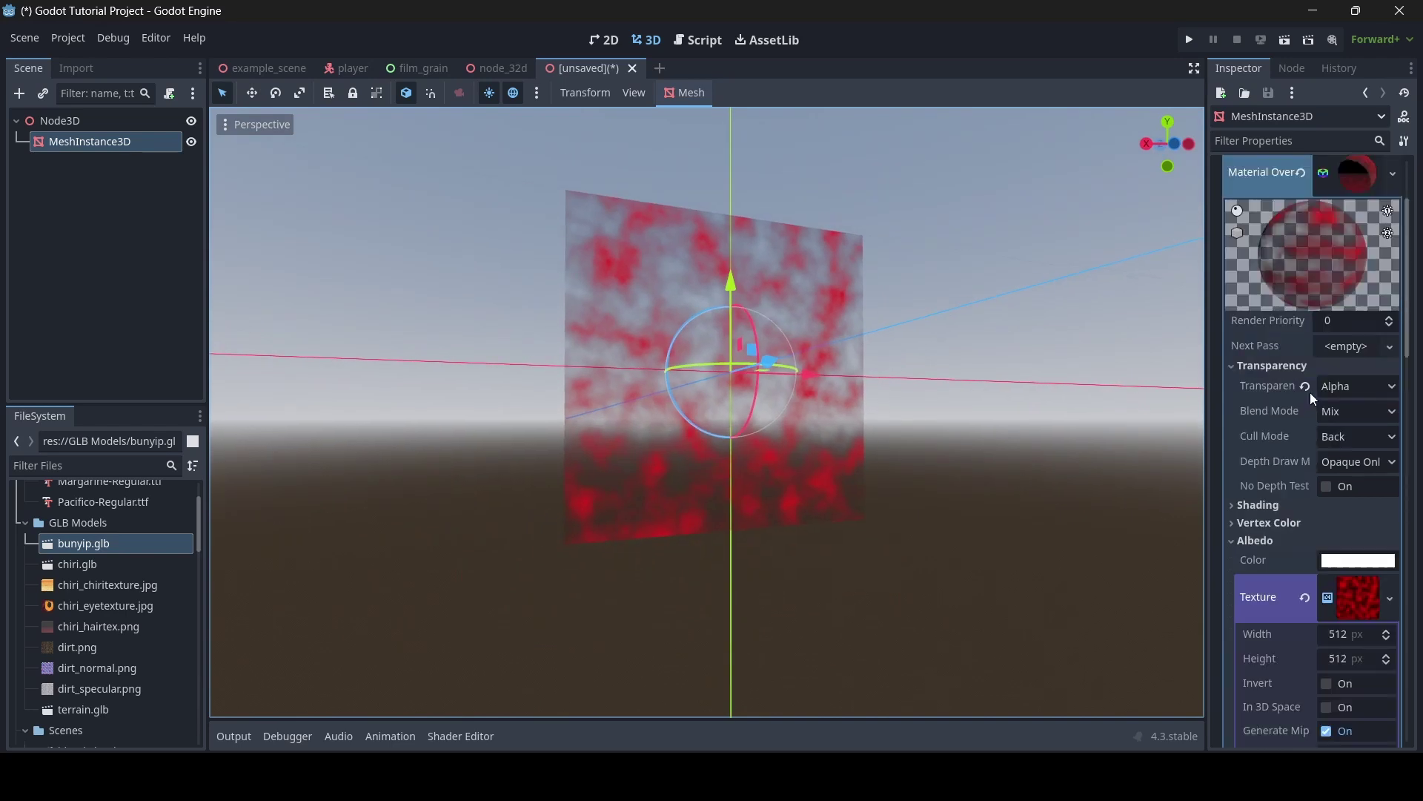
pyautogui.moveTo(1306, 388)
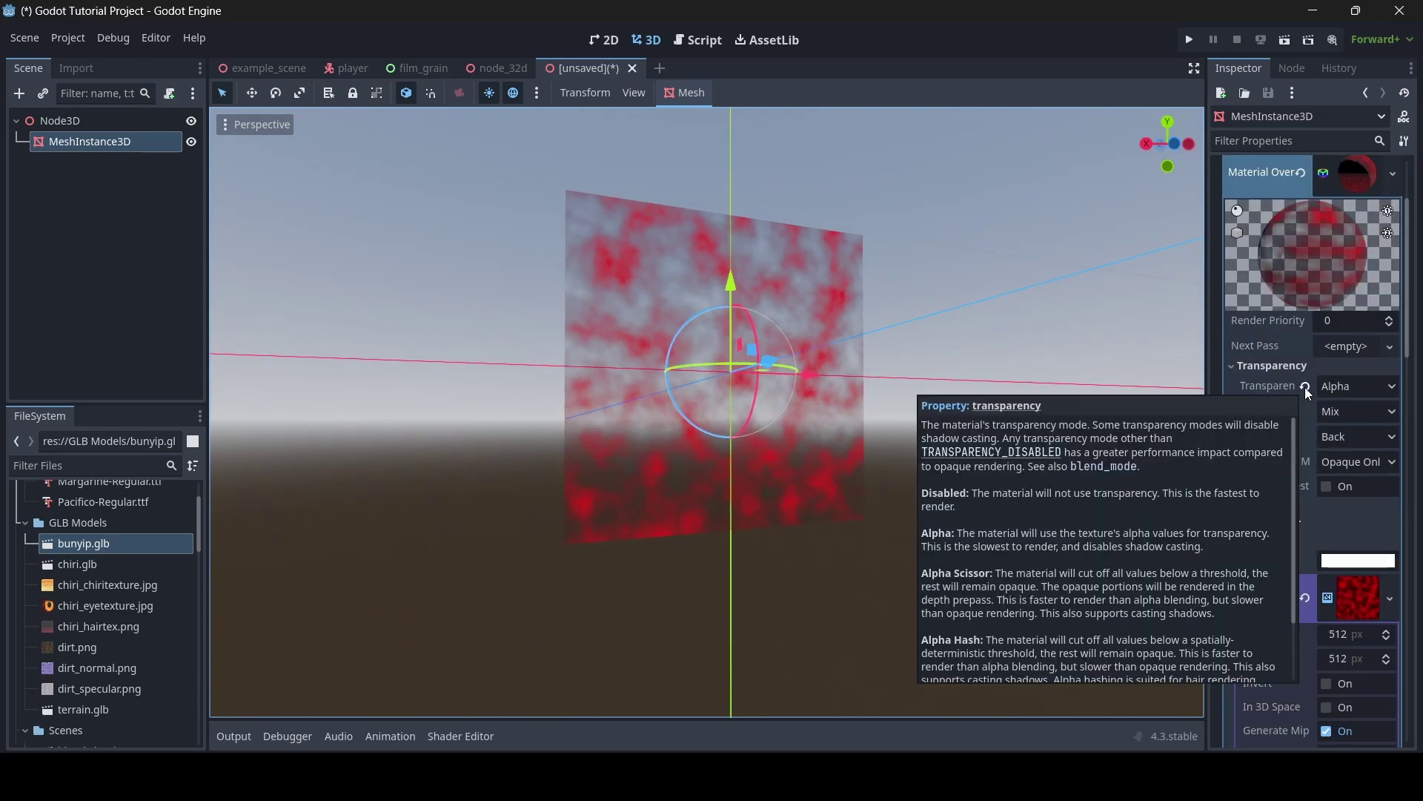
pyautogui.click(1306, 386)
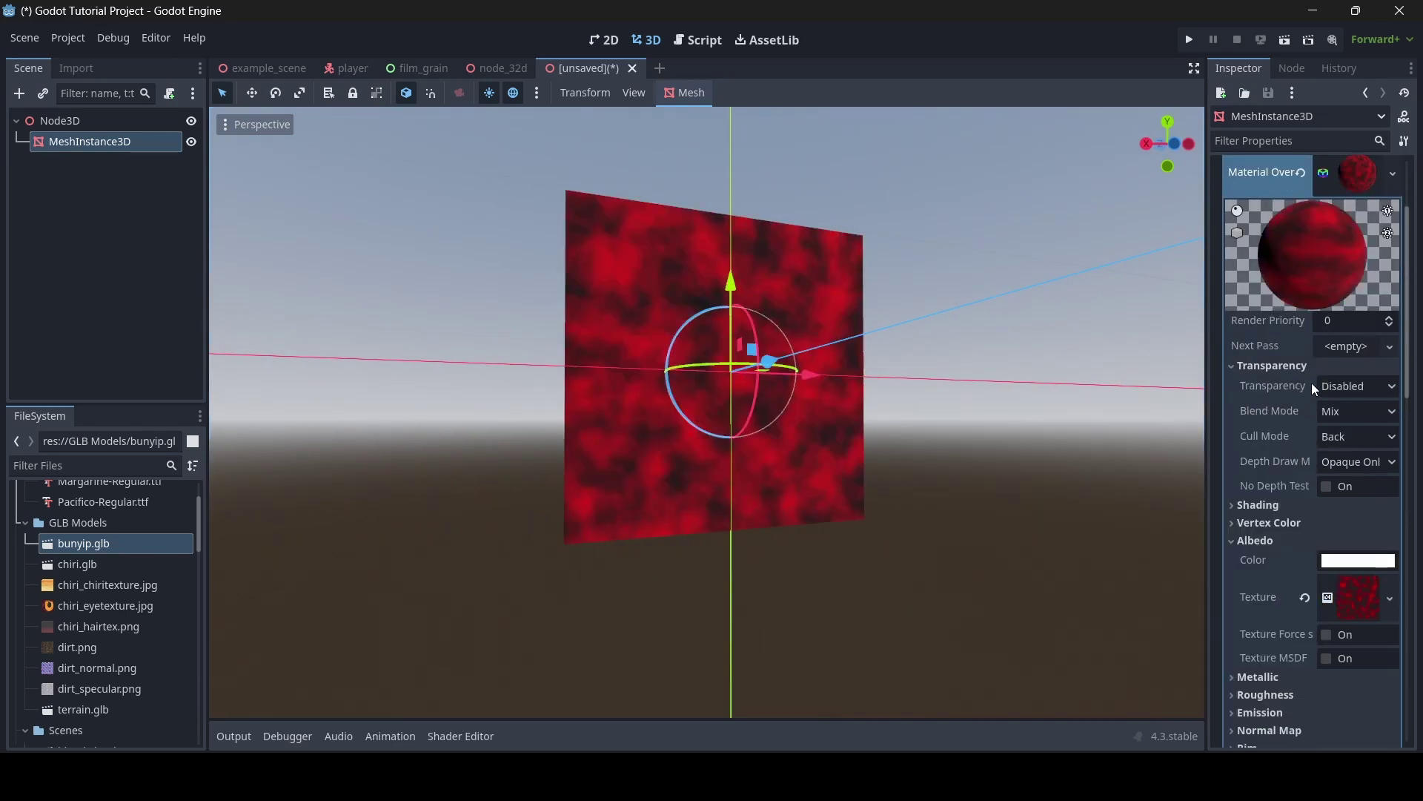
pyautogui.moveTo(918, 384); pyautogui.dragTo(950, 360, button='middle')
pyautogui.scroll(5, 951, 359)
pyautogui.scroll(-3, 1062, 412)
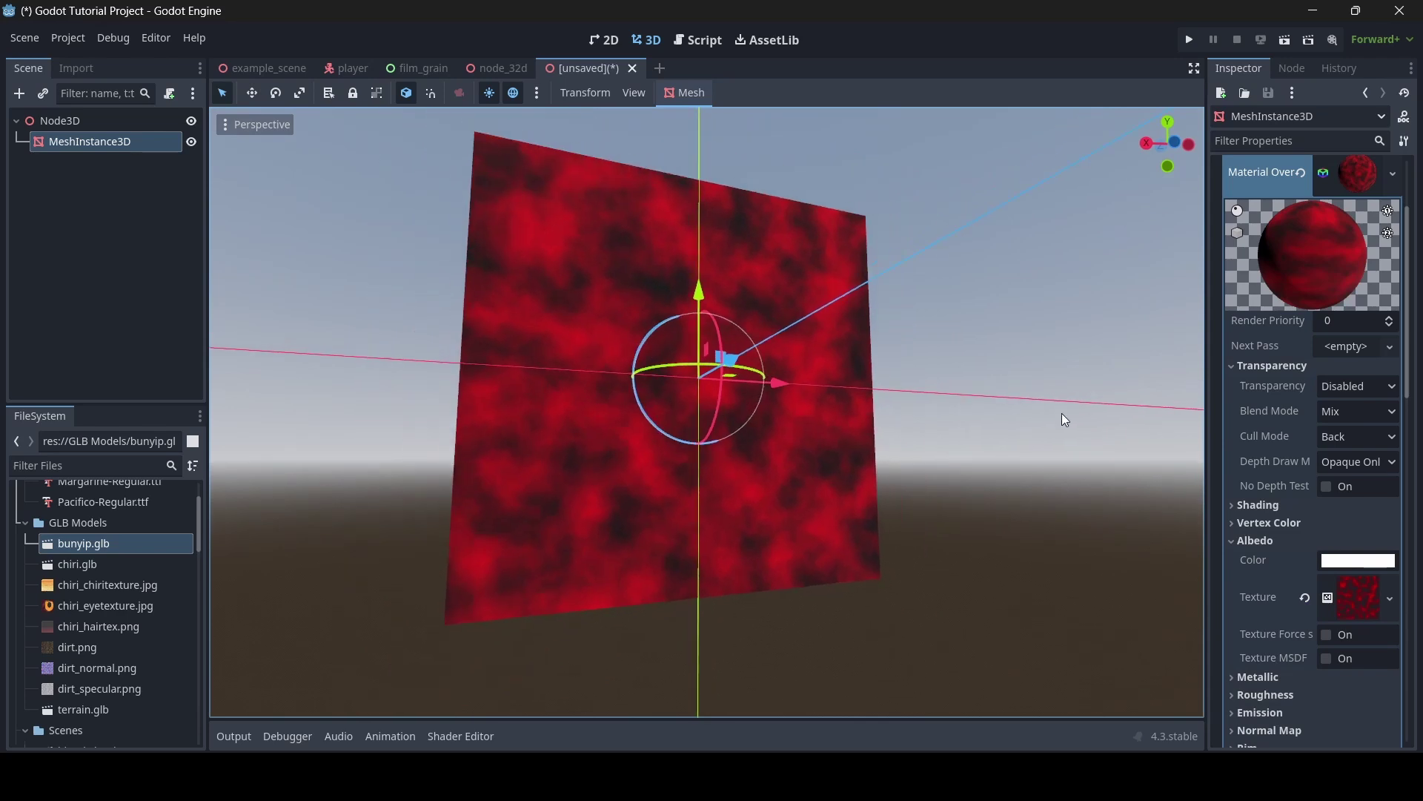
# Step: Restore the alpha of the Color Ramp's last, black stop to 255
pyautogui.scroll(-2, 1299, 499)
pyautogui.click(1363, 449)
pyautogui.click(1363, 448)
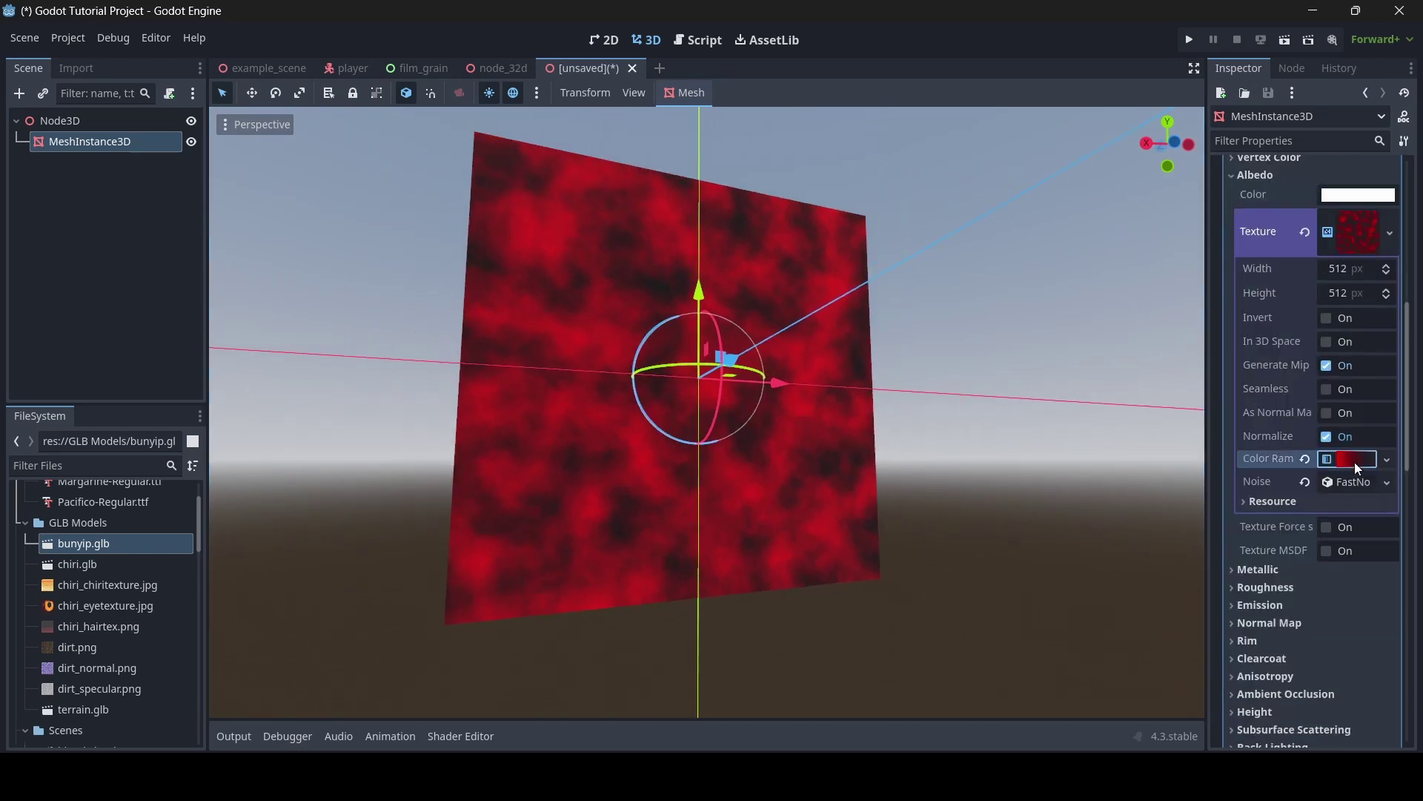
pyautogui.click(1354, 459)
pyautogui.click(1344, 522)
pyautogui.click(1369, 516)
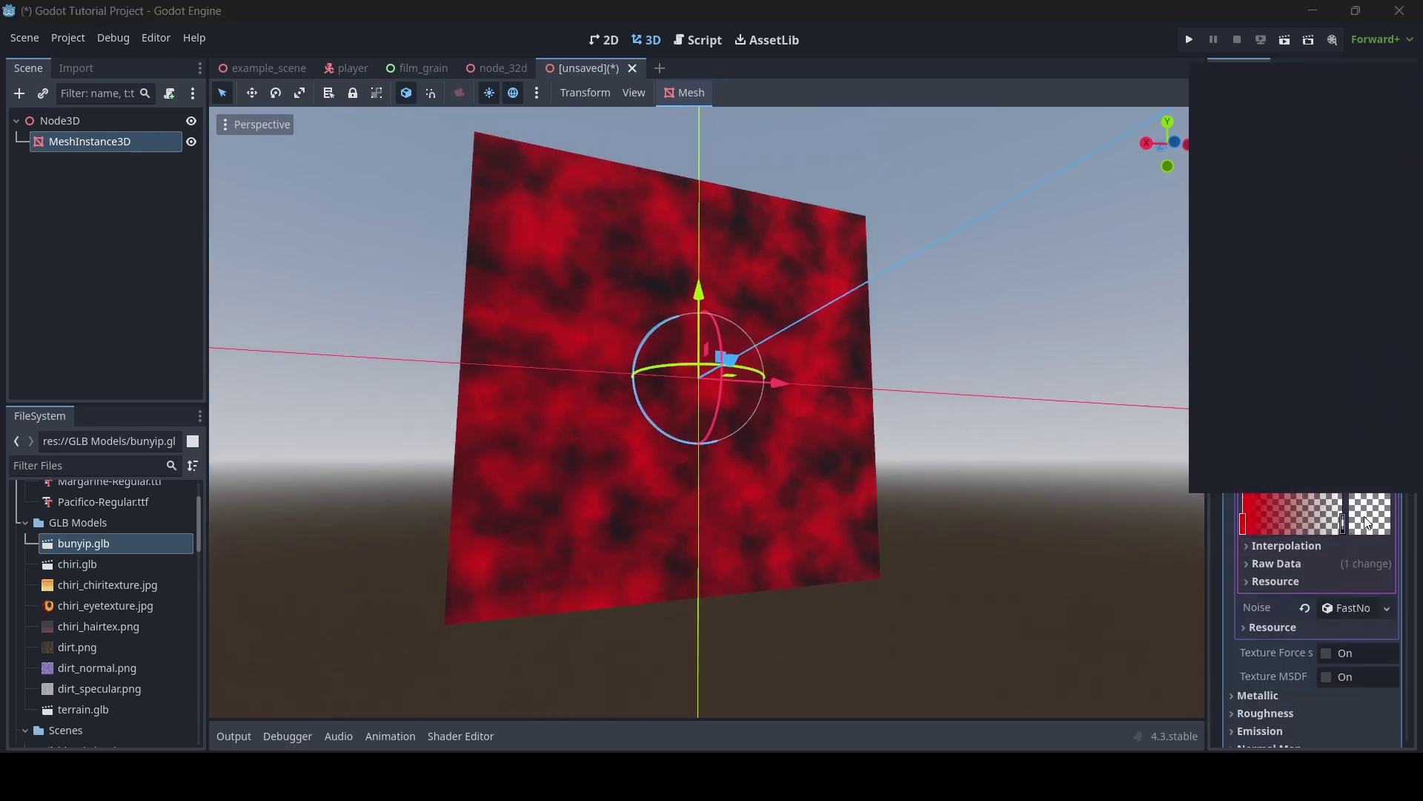
pyautogui.moveTo(1281, 398); pyautogui.dragTo(1353, 397)
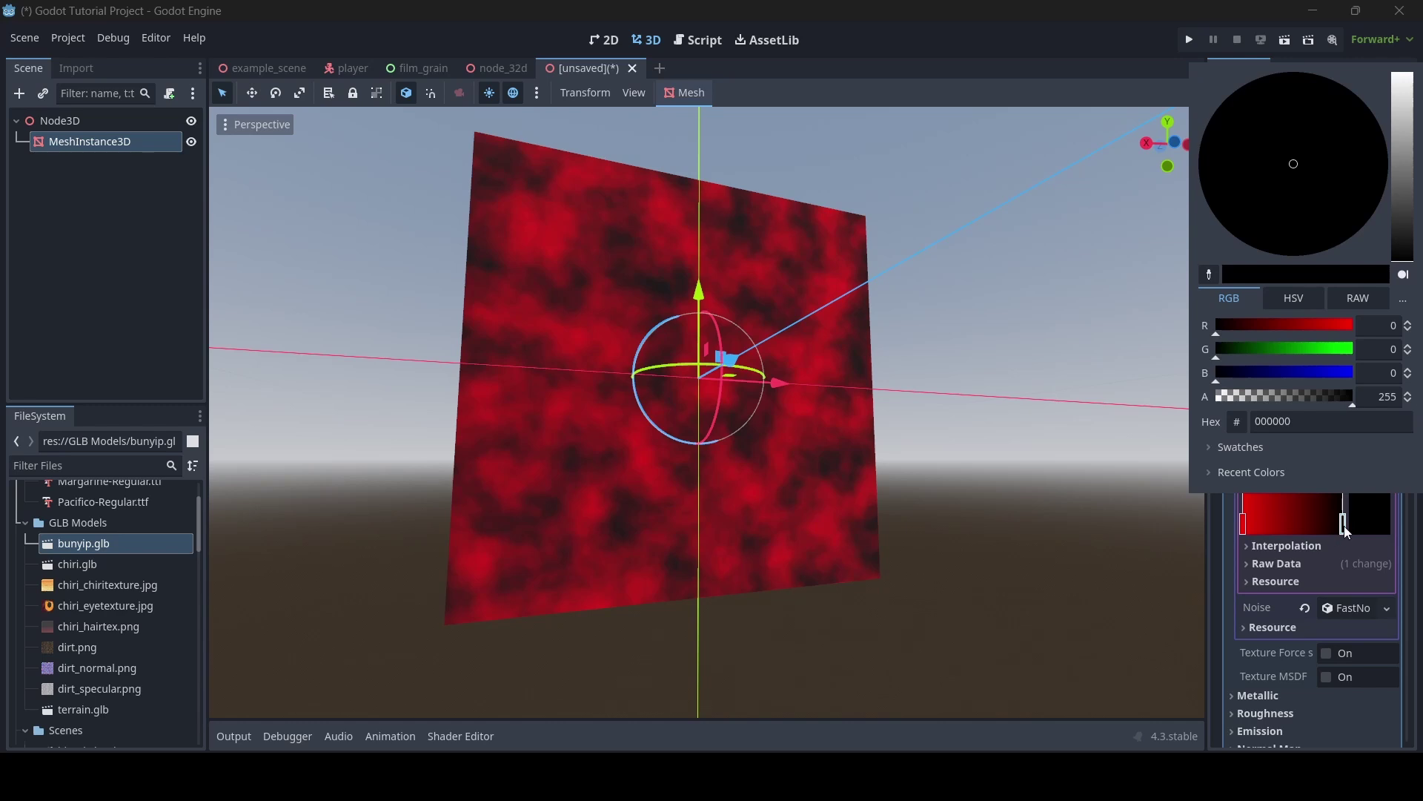
pyautogui.click(1291, 516)
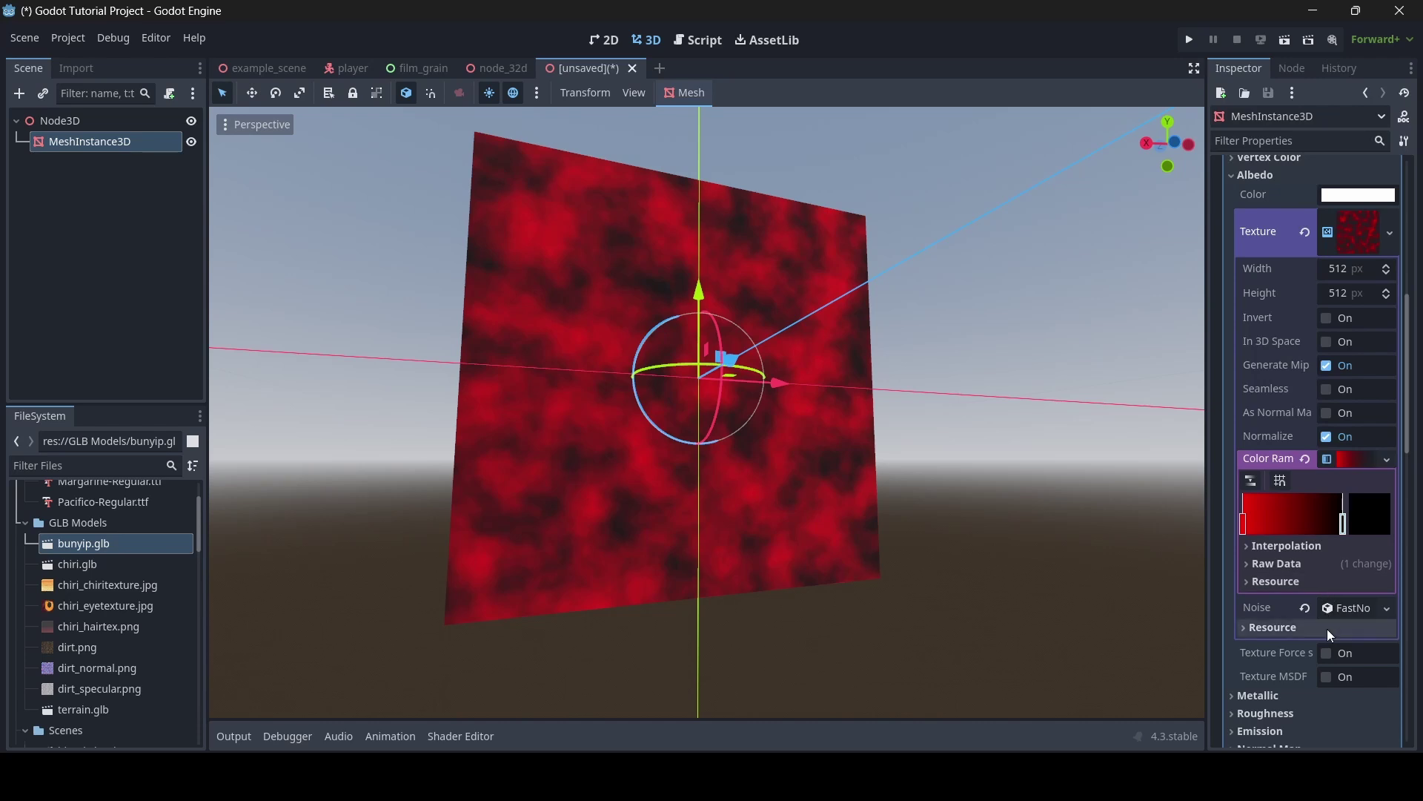
# Step: Add a color stop in the middle of the Color Ramp and make it white (ffffff)
pyautogui.click(1293, 513)
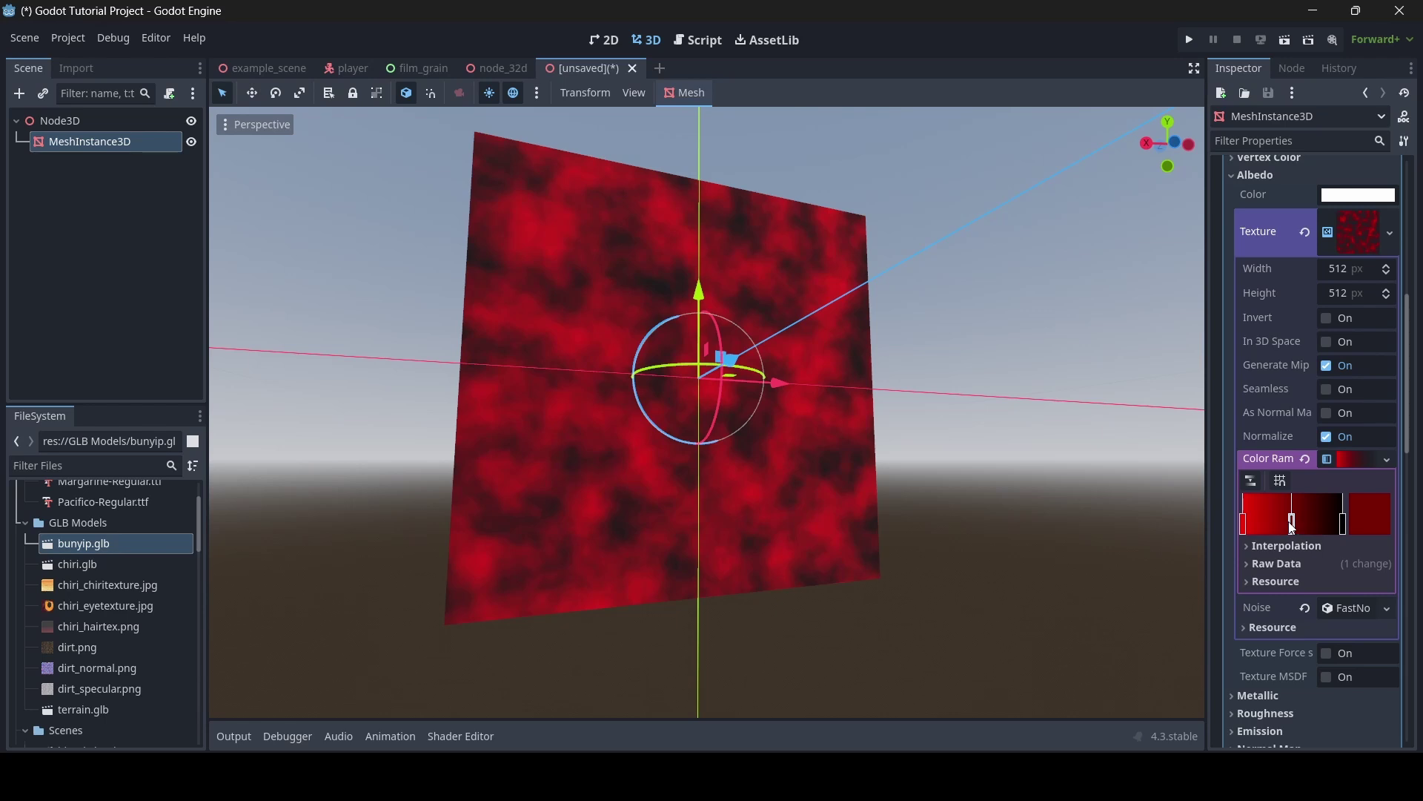
pyautogui.click(1377, 515)
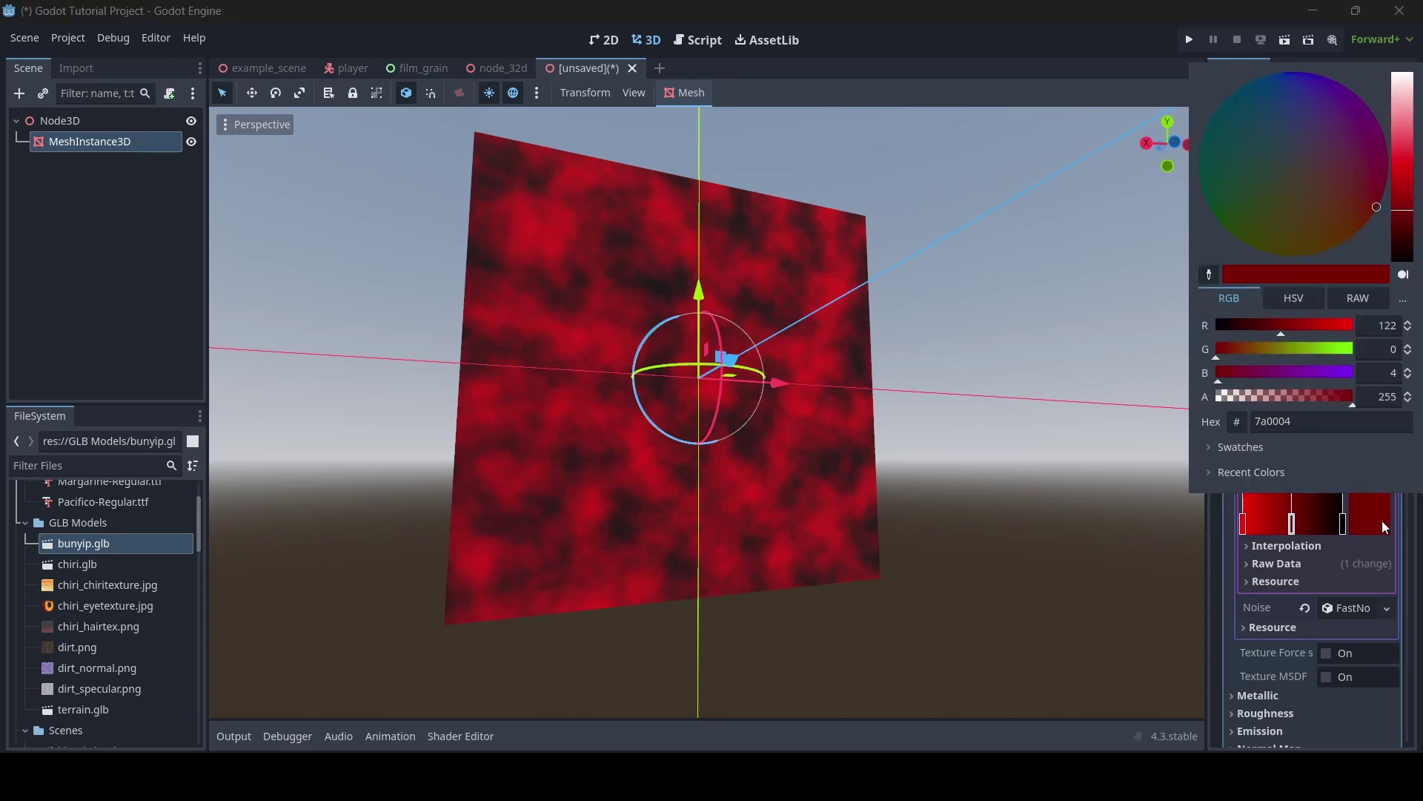
pyautogui.click(1284, 255)
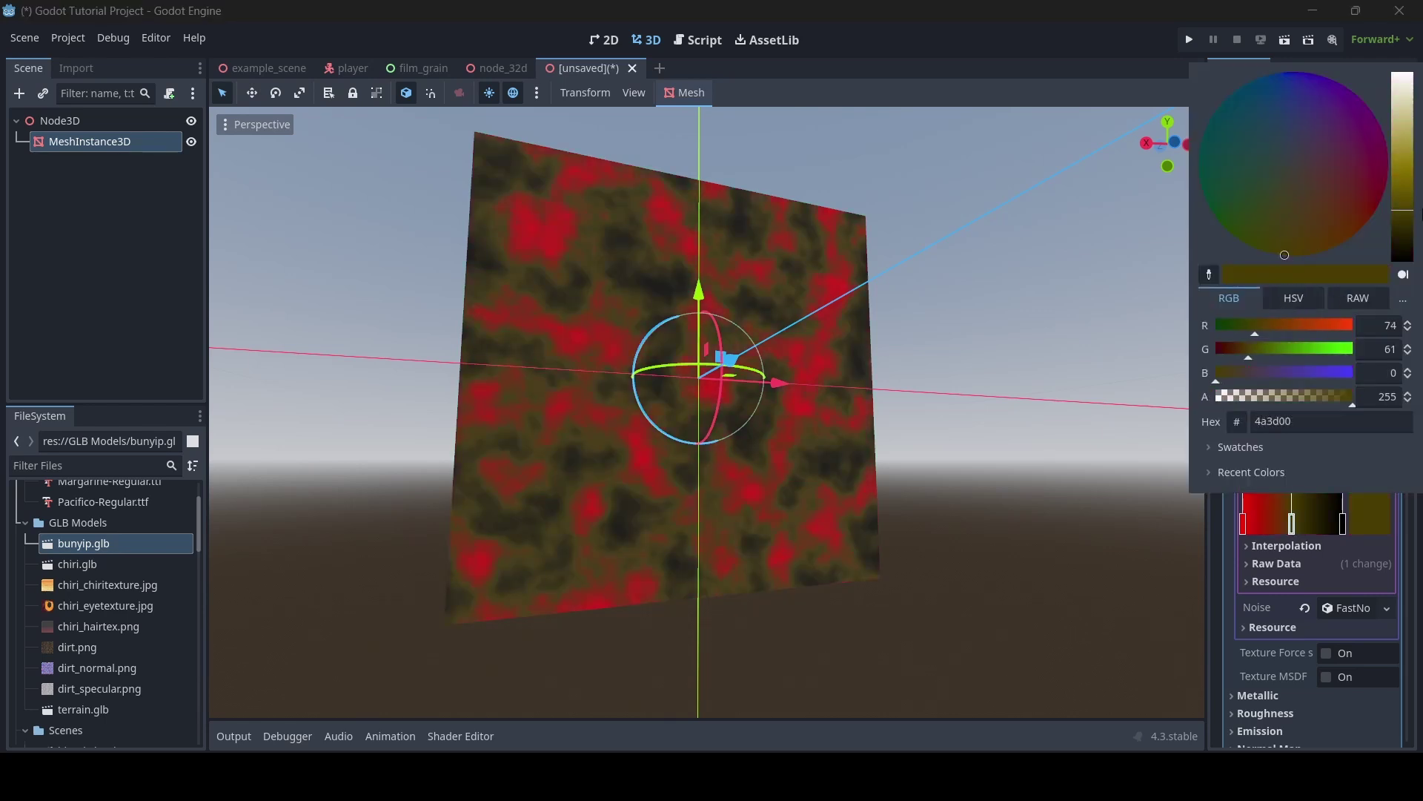
pyautogui.moveTo(1399, 180); pyautogui.dragTo(1371, 24)
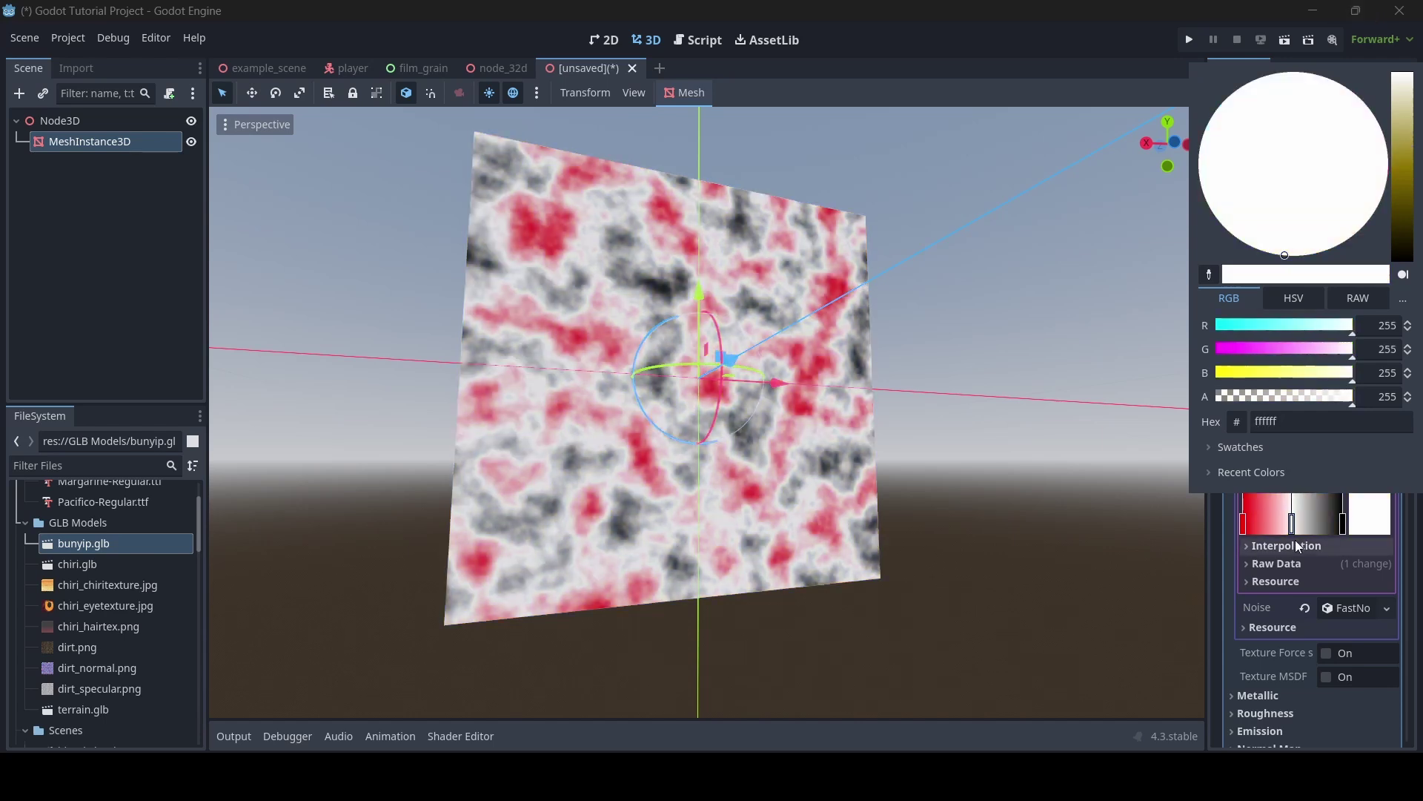
pyautogui.click(1139, 510)
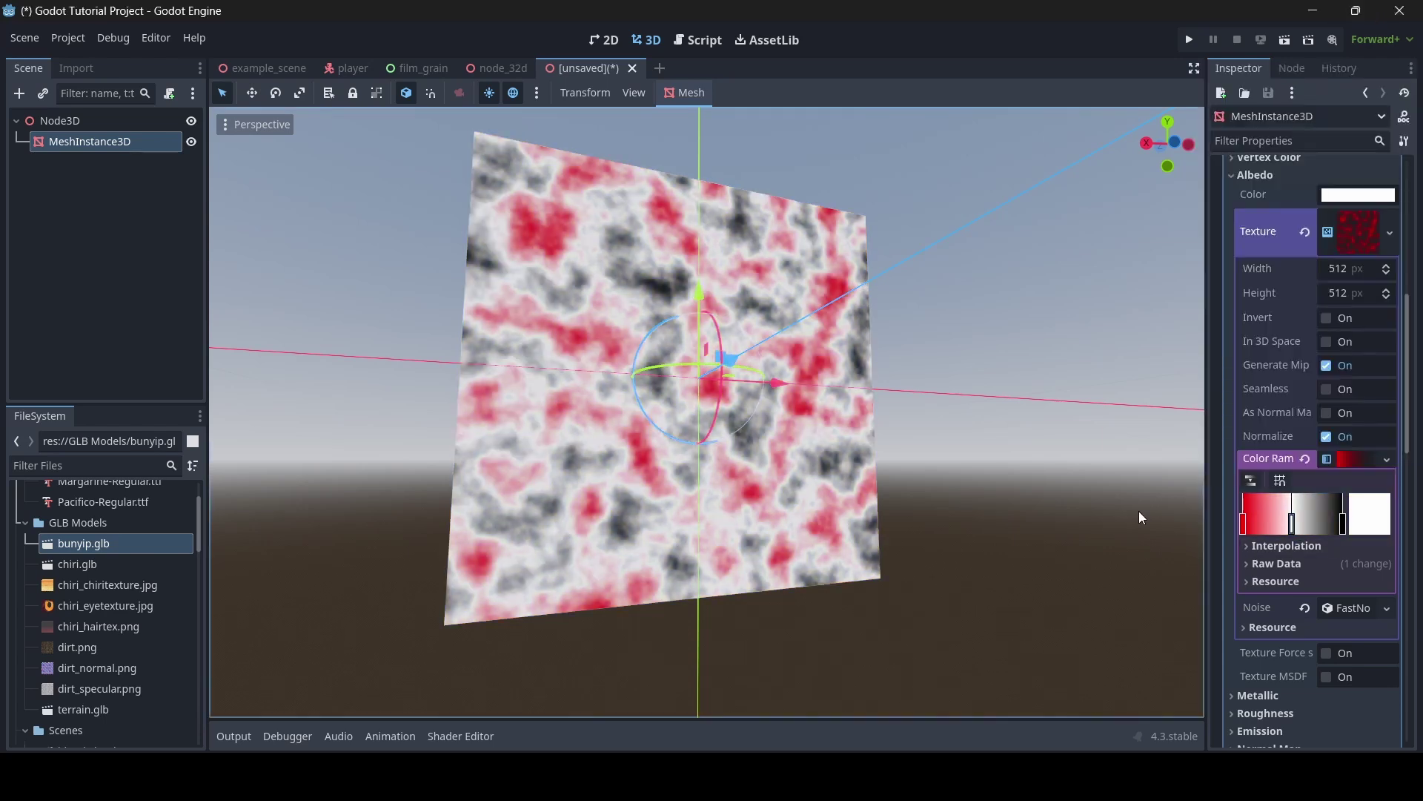
# Step: Add a color stop midway between the red and white stops and make it bright green
pyautogui.click(1267, 513)
pyautogui.click(1378, 506)
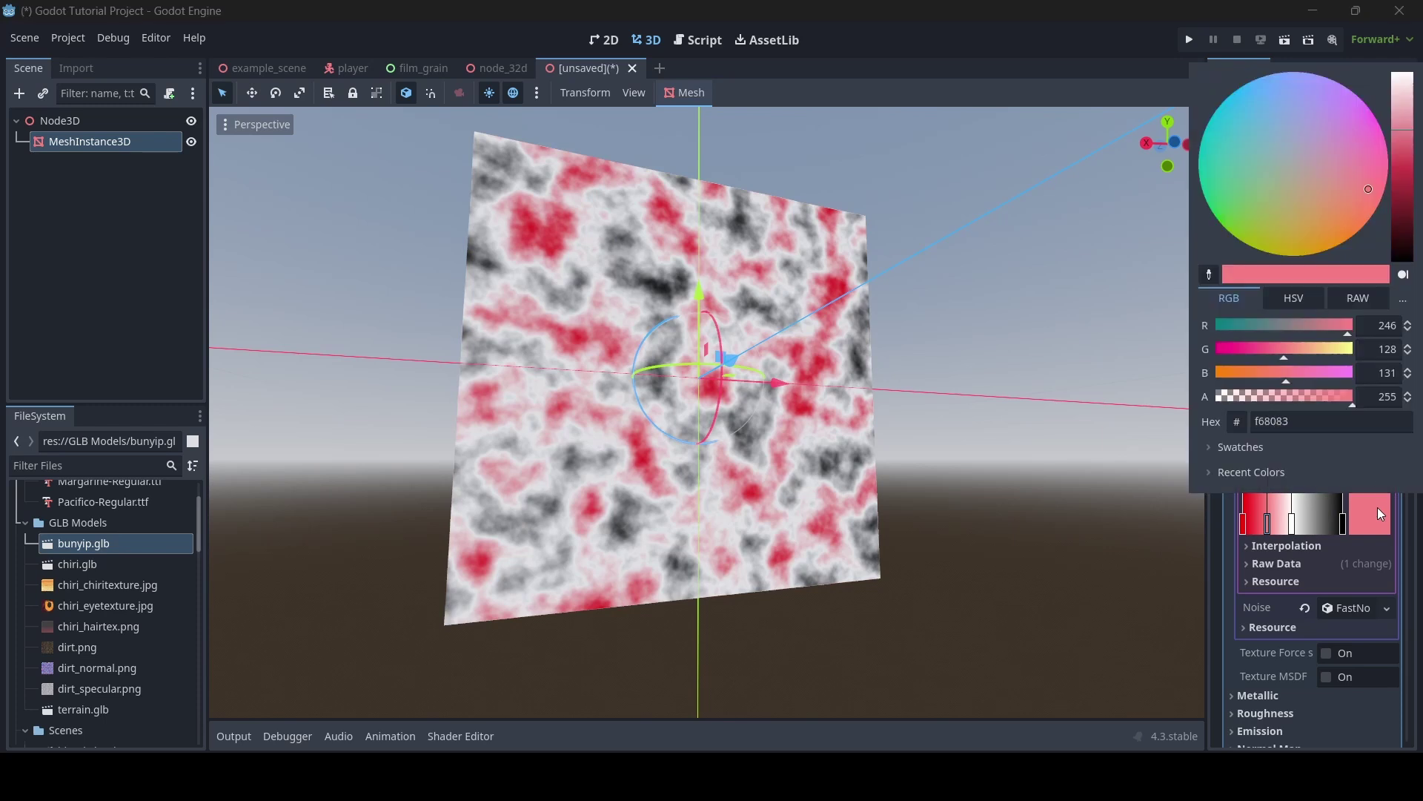
pyautogui.moveTo(1260, 210); pyautogui.dragTo(1225, 230)
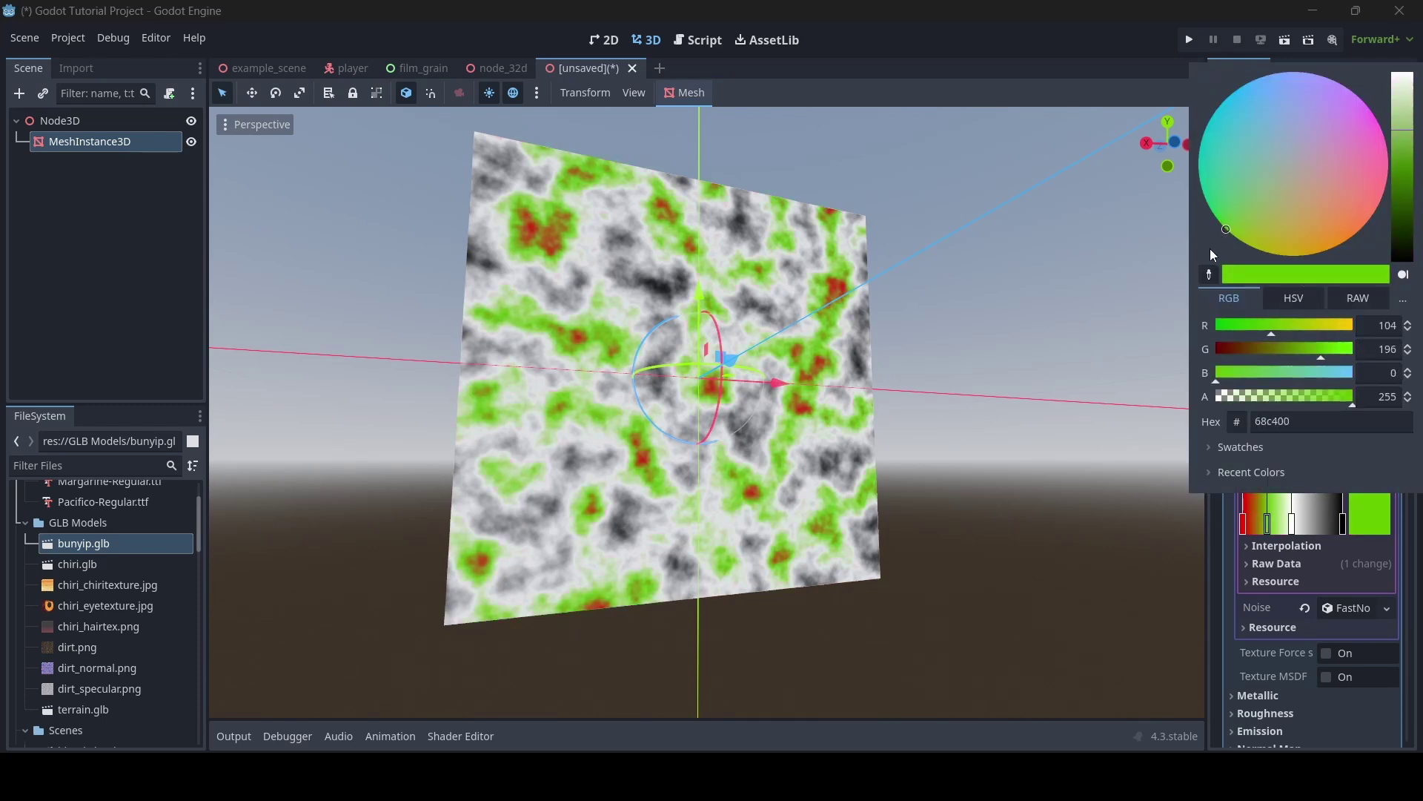
pyautogui.moveTo(1410, 132); pyautogui.dragTo(1410, 108)
pyautogui.click(1056, 461)
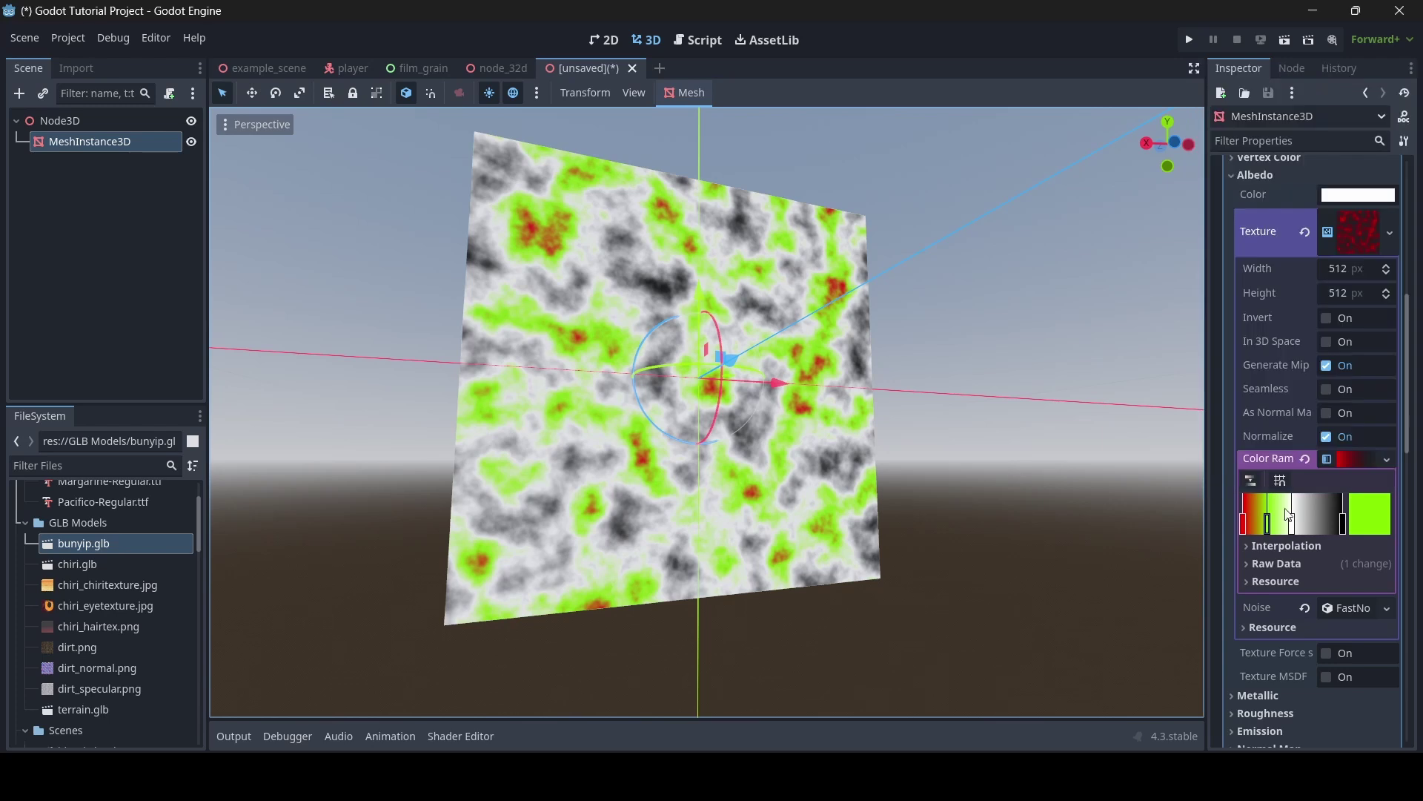
# Step: Add a color stop midway between the white and black stops of the Color Ramp and make it blue (0042df)
pyautogui.click(1316, 512)
pyautogui.click(1366, 521)
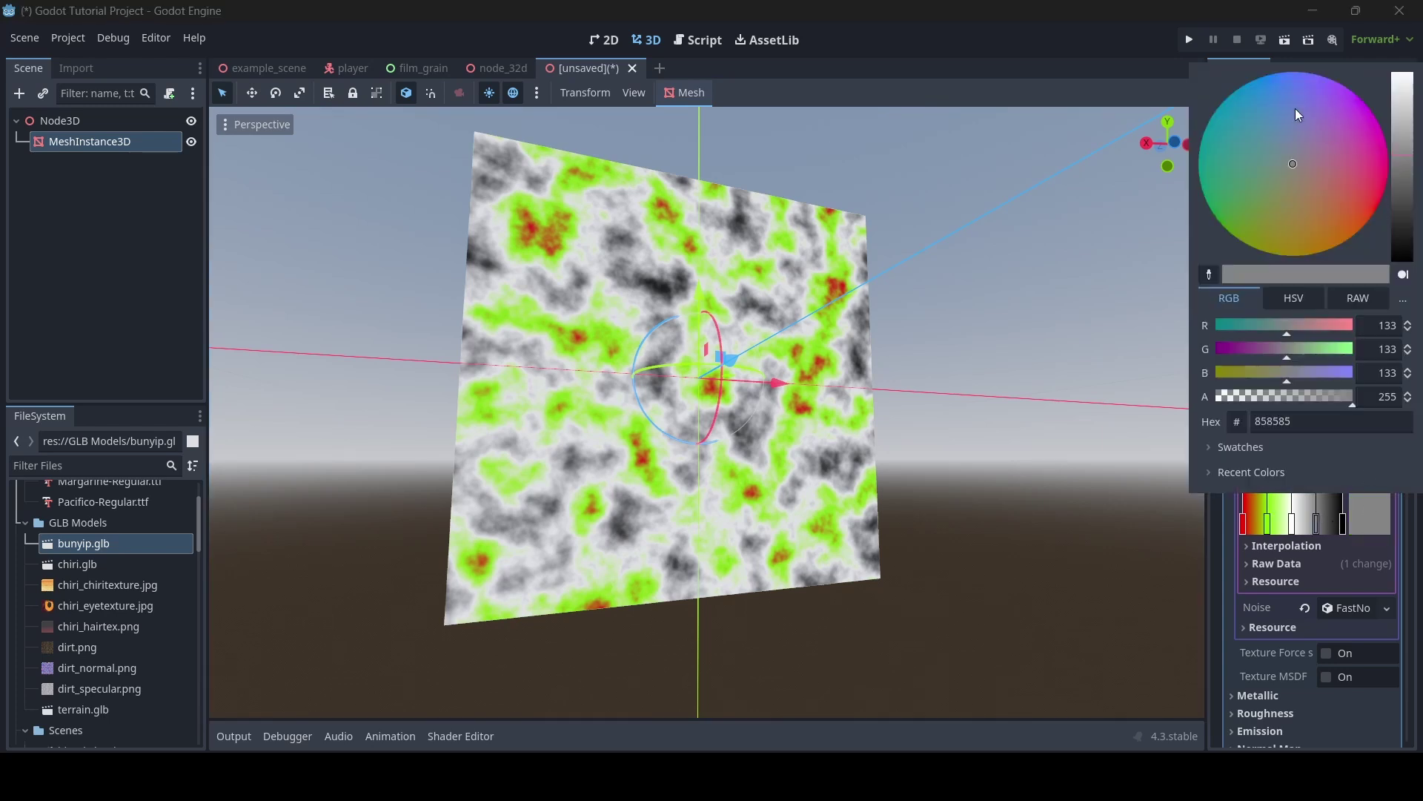
pyautogui.moveTo(1296, 109); pyautogui.dragTo(1282, 72)
pyautogui.click(1407, 183)
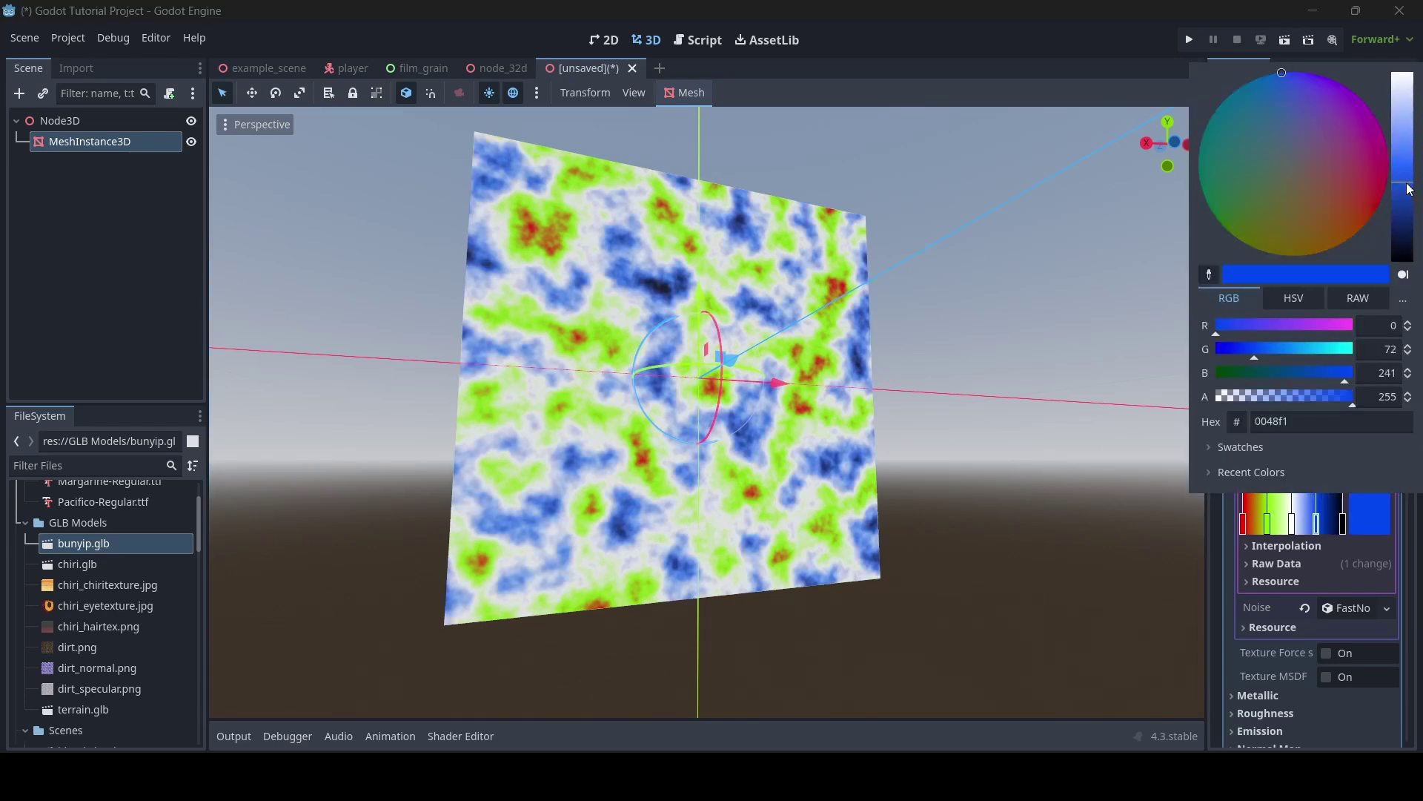
pyautogui.moveTo(1409, 189); pyautogui.dragTo(1409, 188)
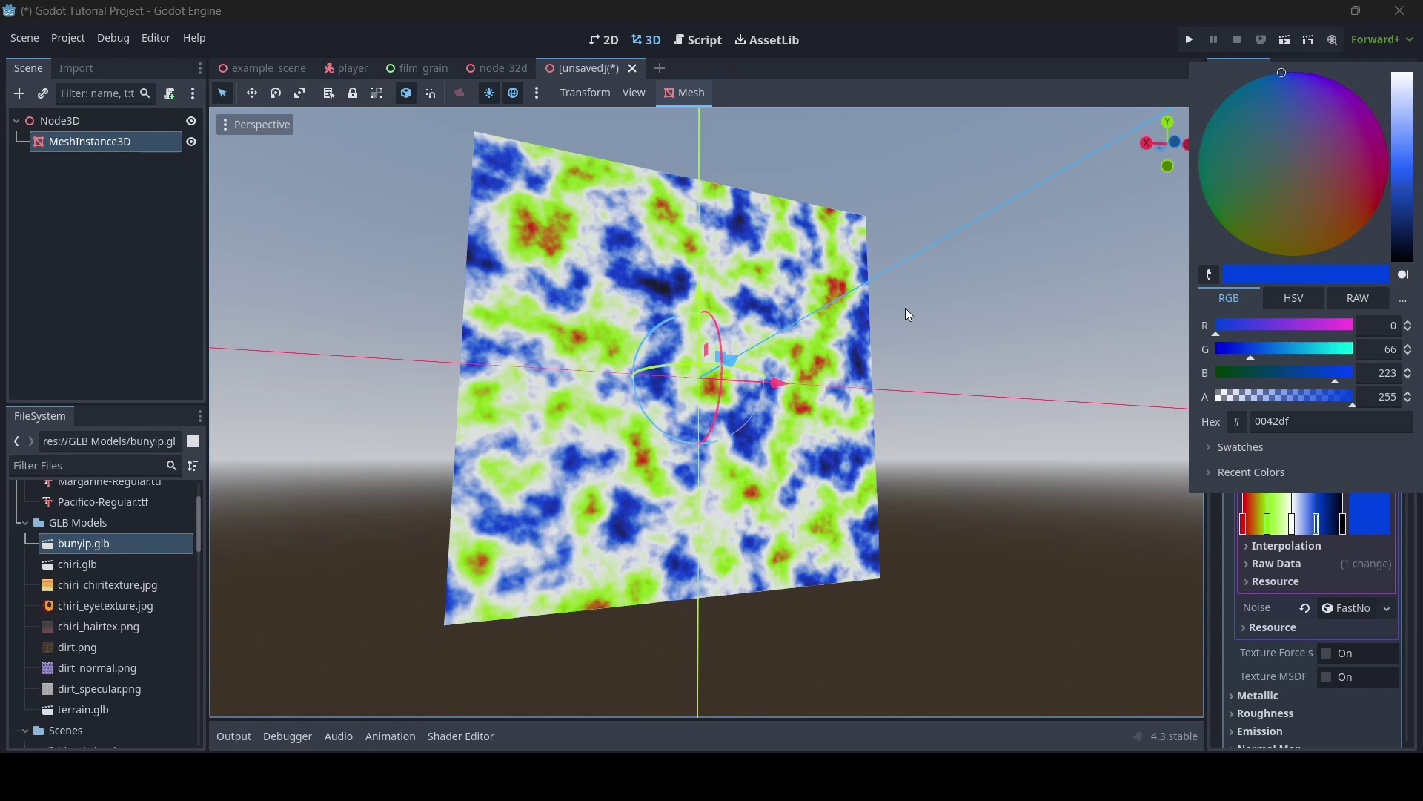
pyautogui.click(941, 338)
pyautogui.moveTo(1008, 372); pyautogui.dragTo(983, 339, button='right')
pyautogui.press('w')
pyautogui.press('s')
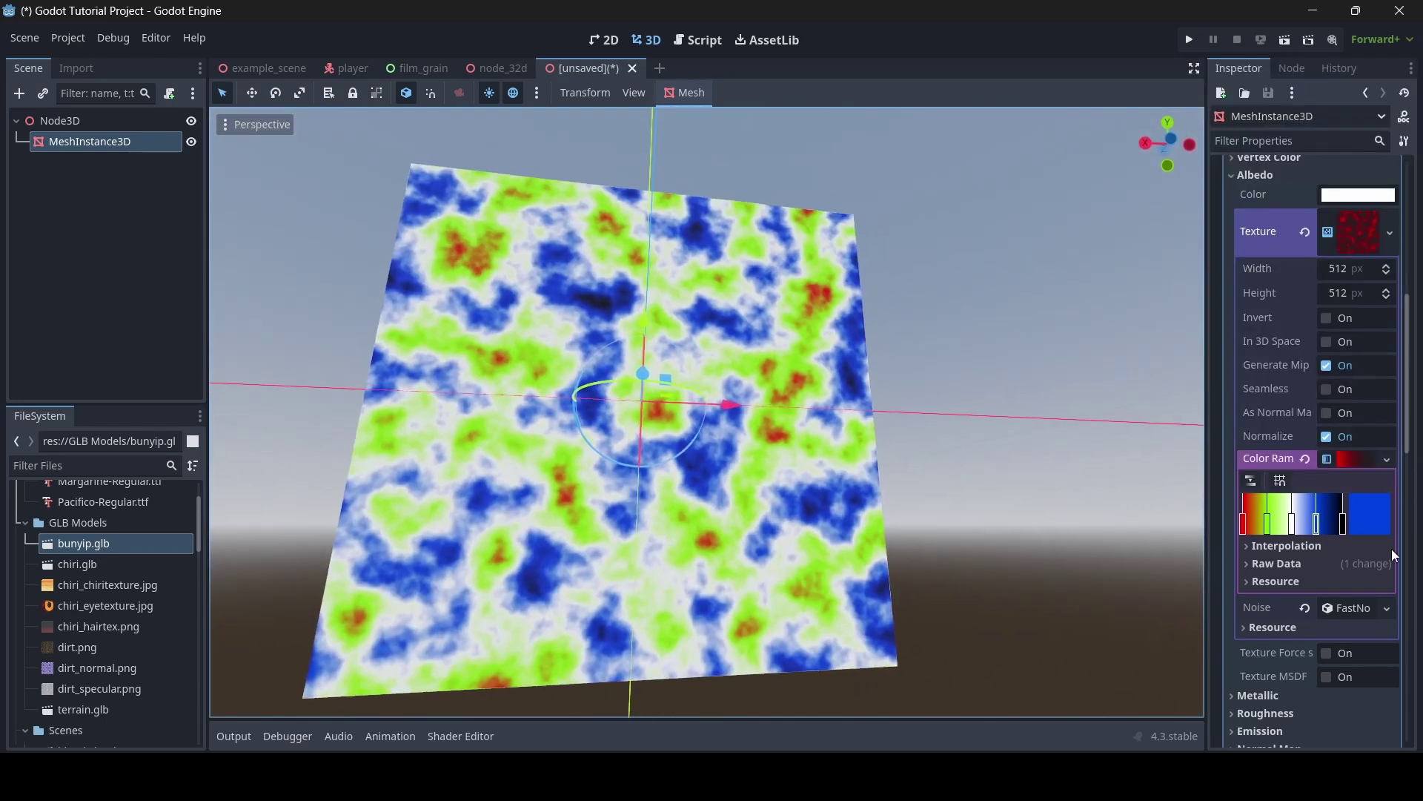
# Step: Shift the green and white color stops slightly toward the red end and collapse the Color Ramp
pyautogui.moveTo(1268, 525)
pyautogui.mouseDown()
pyautogui.moveTo(1335, 522)
pyautogui.moveTo(1290, 527)
pyautogui.mouseUp()
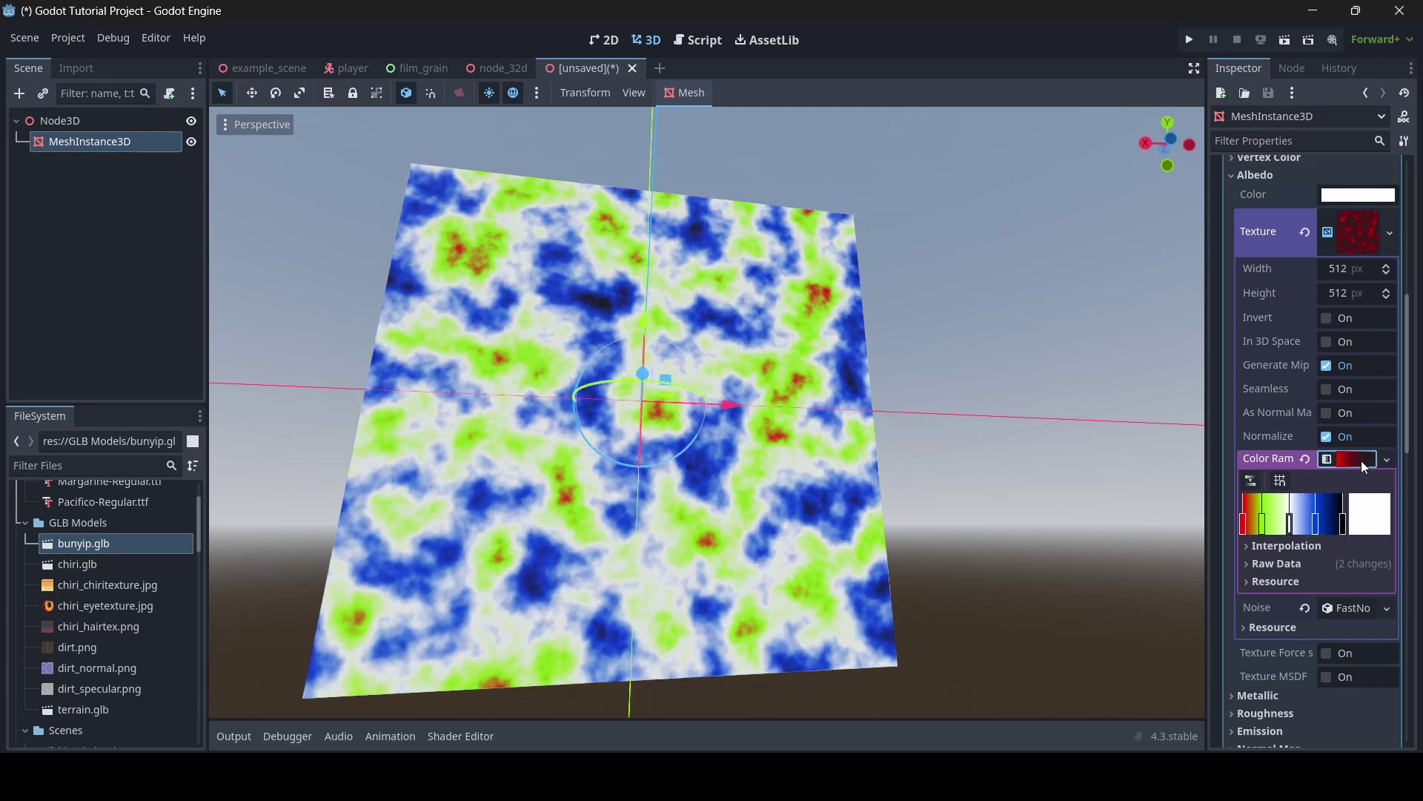
pyautogui.click(1361, 460)
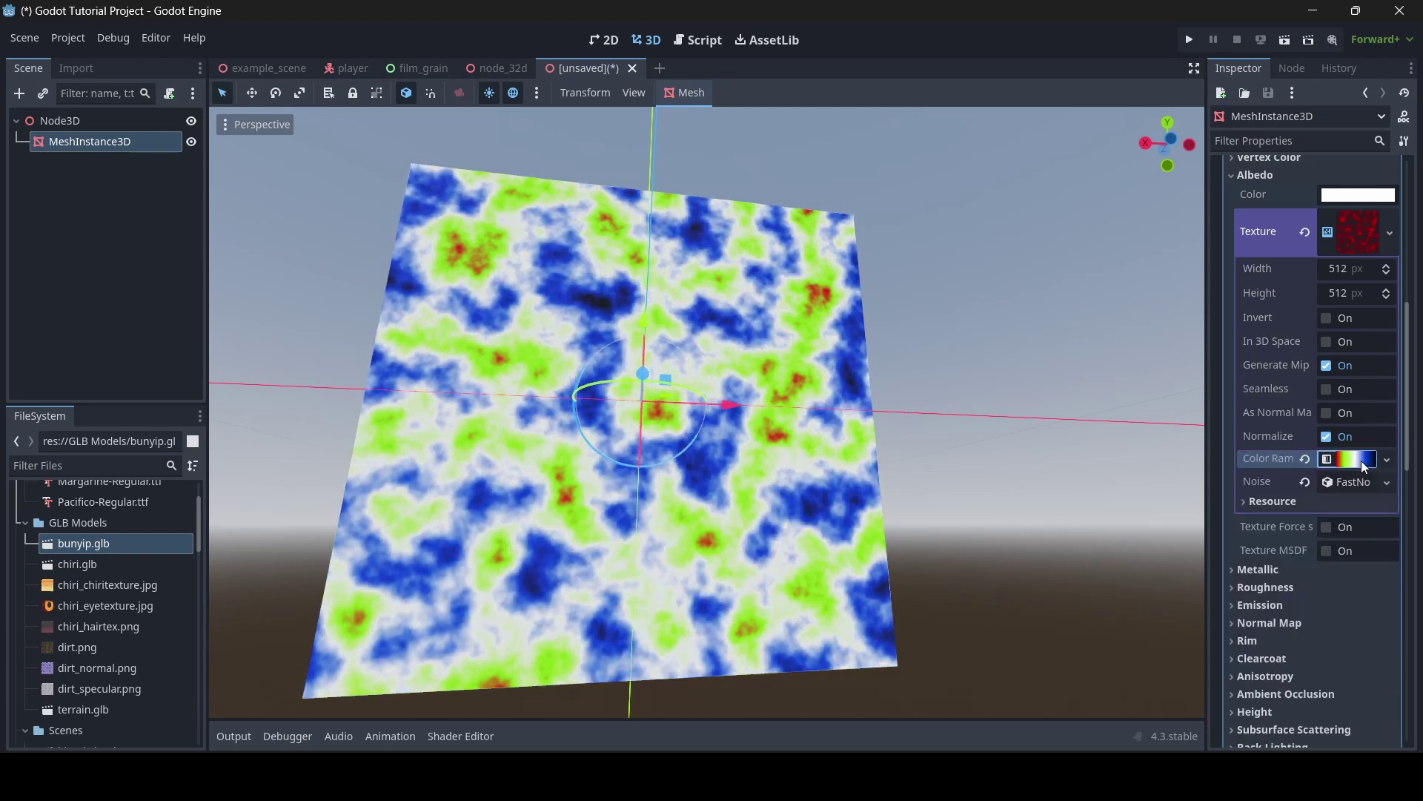
# Step: Try As Normal Map on the noise texture, switch it back off, and expand the material's Normal Map section
pyautogui.click(1327, 412)
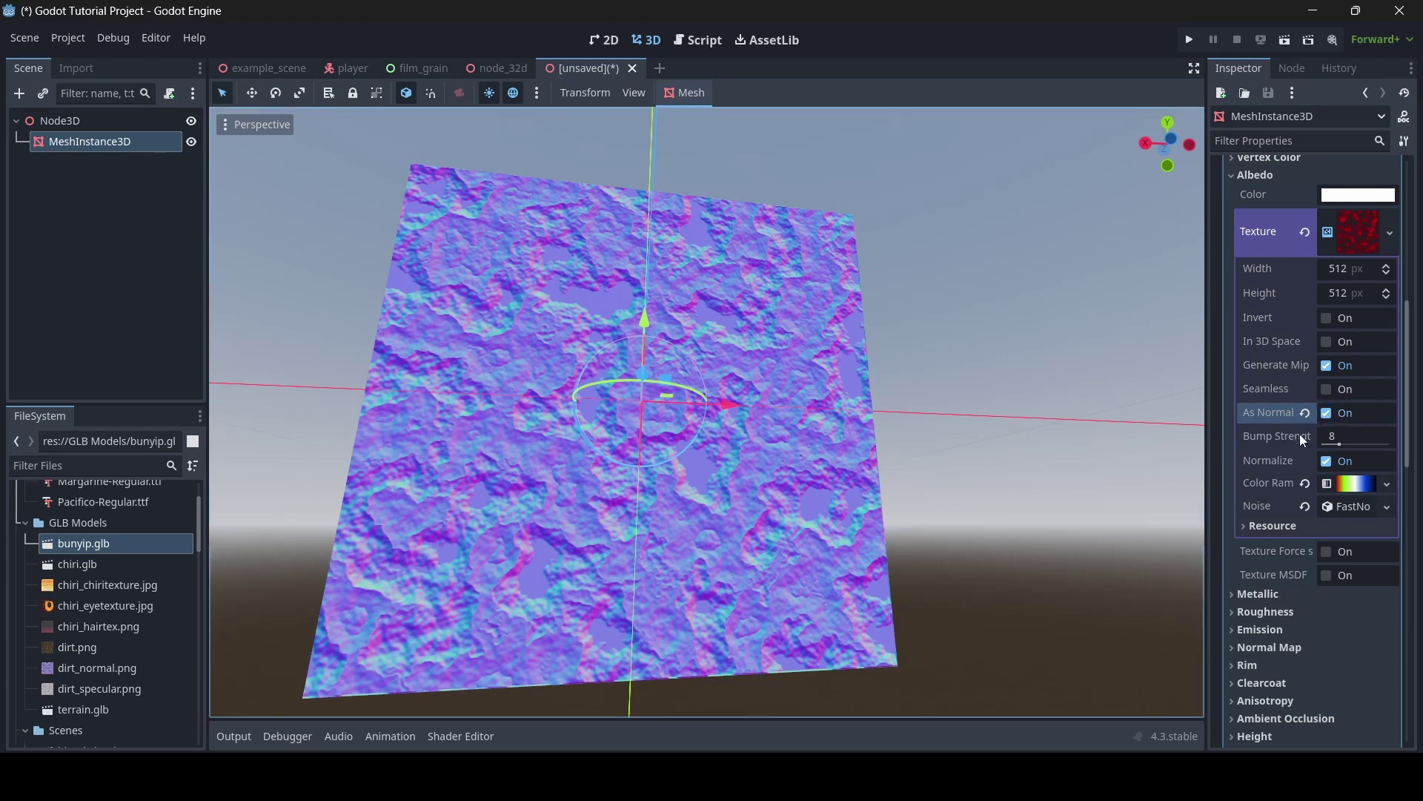
pyautogui.click(1327, 412)
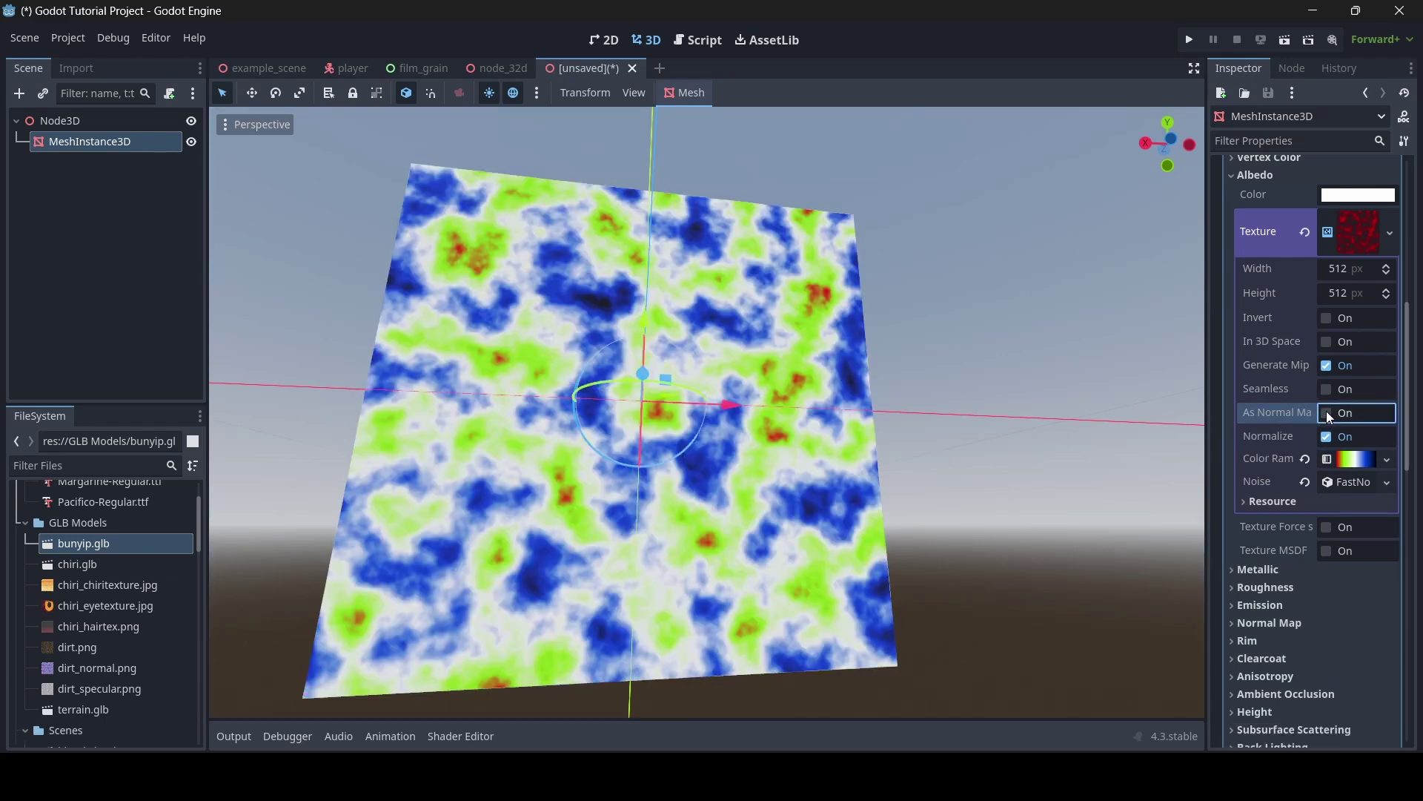
pyautogui.scroll(-2, 1324, 412)
pyautogui.scroll(-2, 1322, 412)
pyautogui.click(1266, 330)
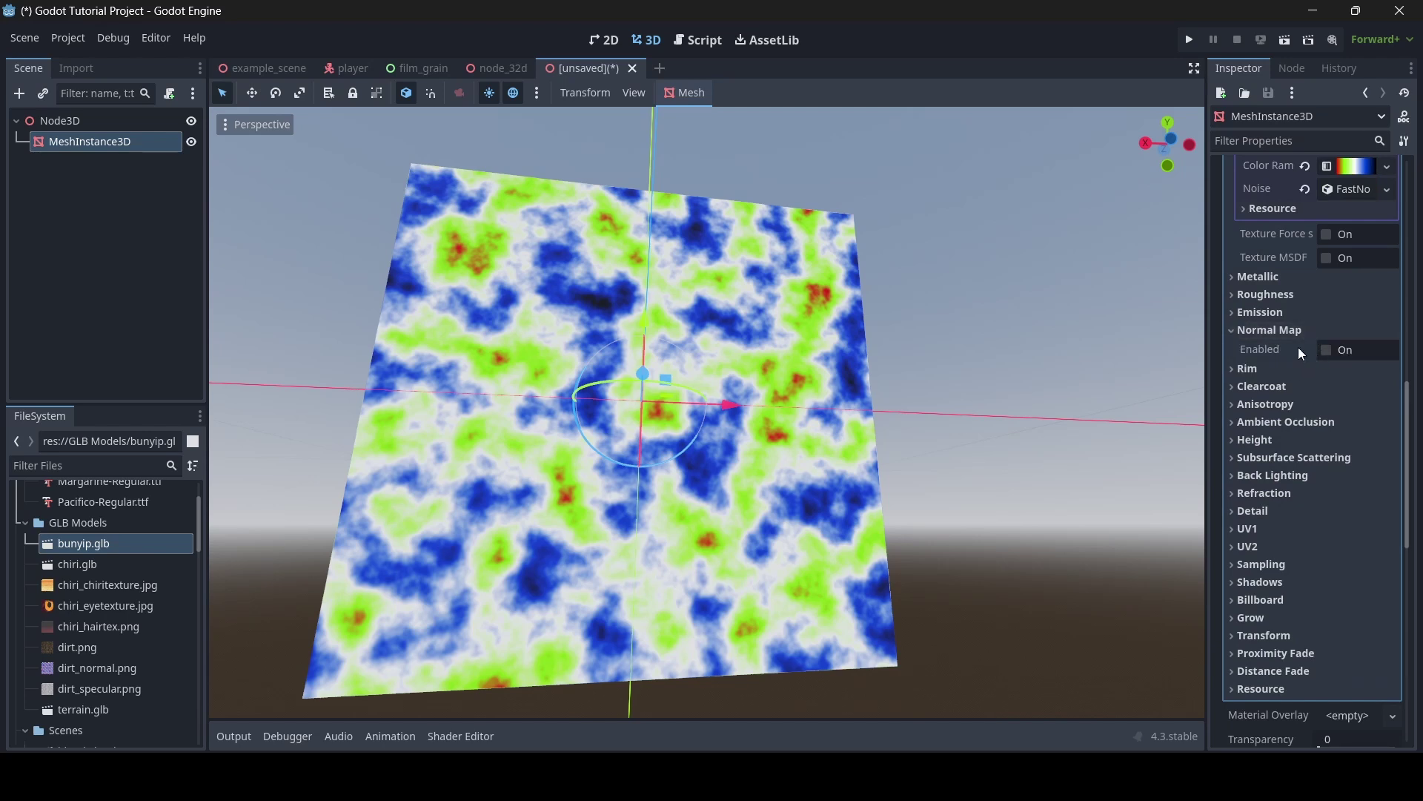
# Step: Expand the texture's FastNoiseLite resource, try the Simplex noise type, and return it to Simplex Smooth
pyautogui.scroll(4, 1349, 366)
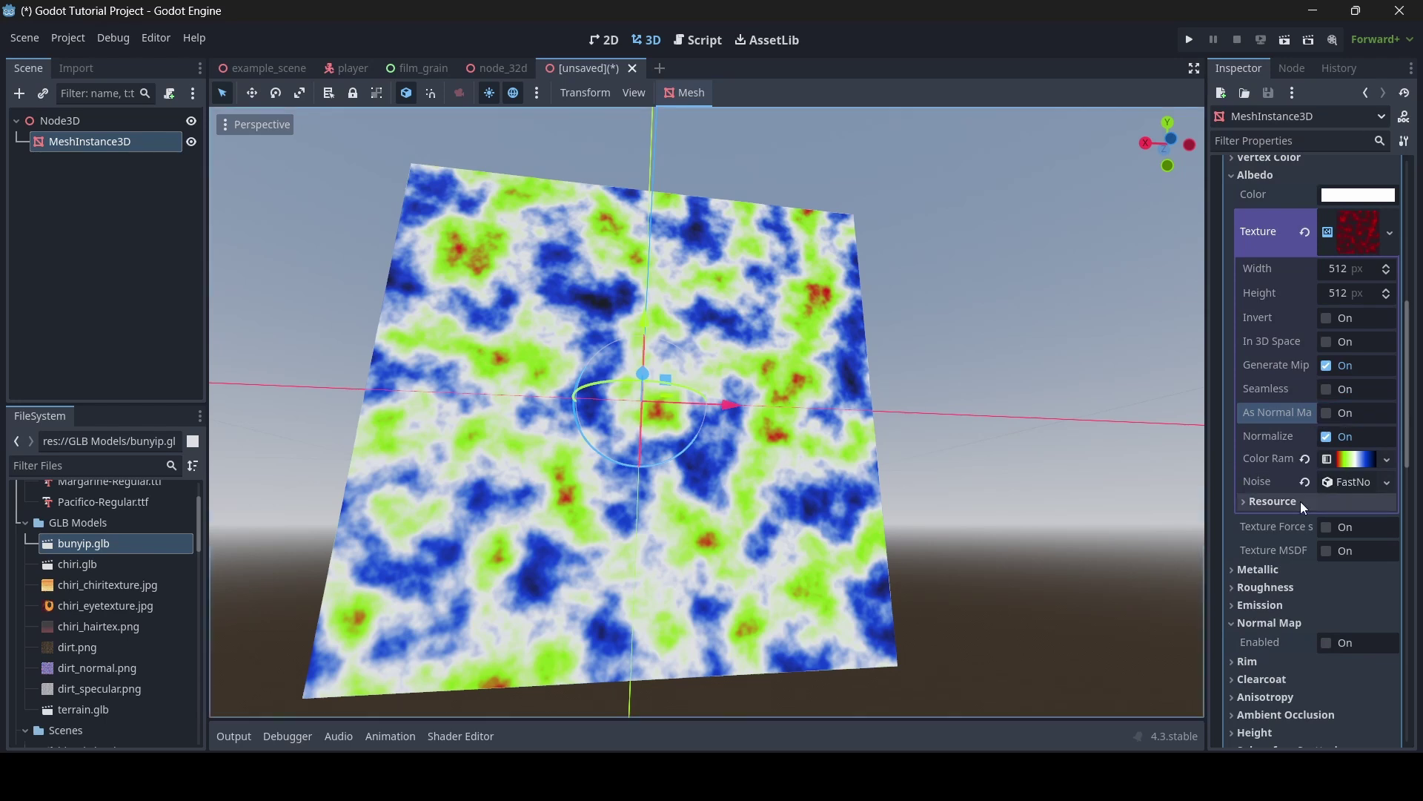
pyautogui.click(1355, 482)
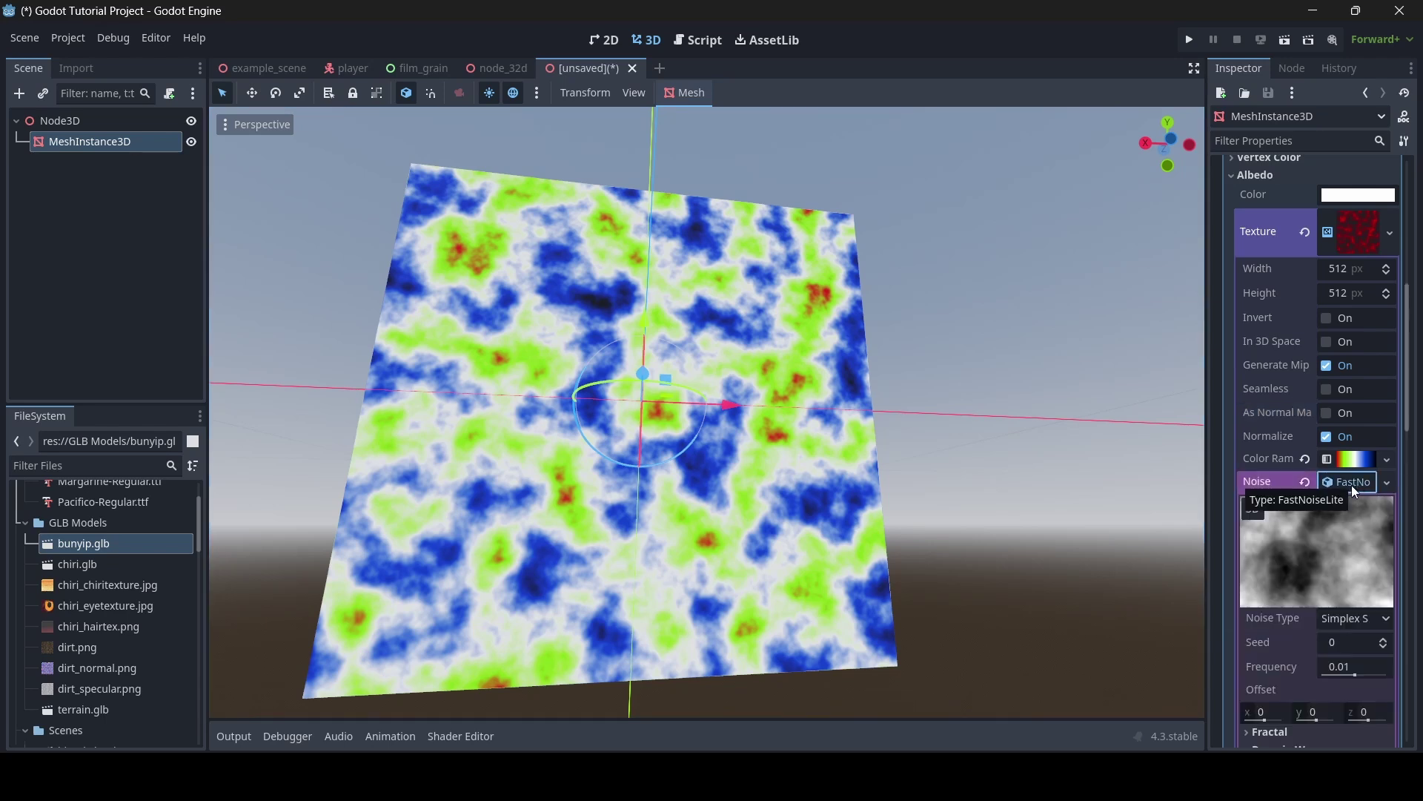
pyautogui.scroll(-3, 1352, 475)
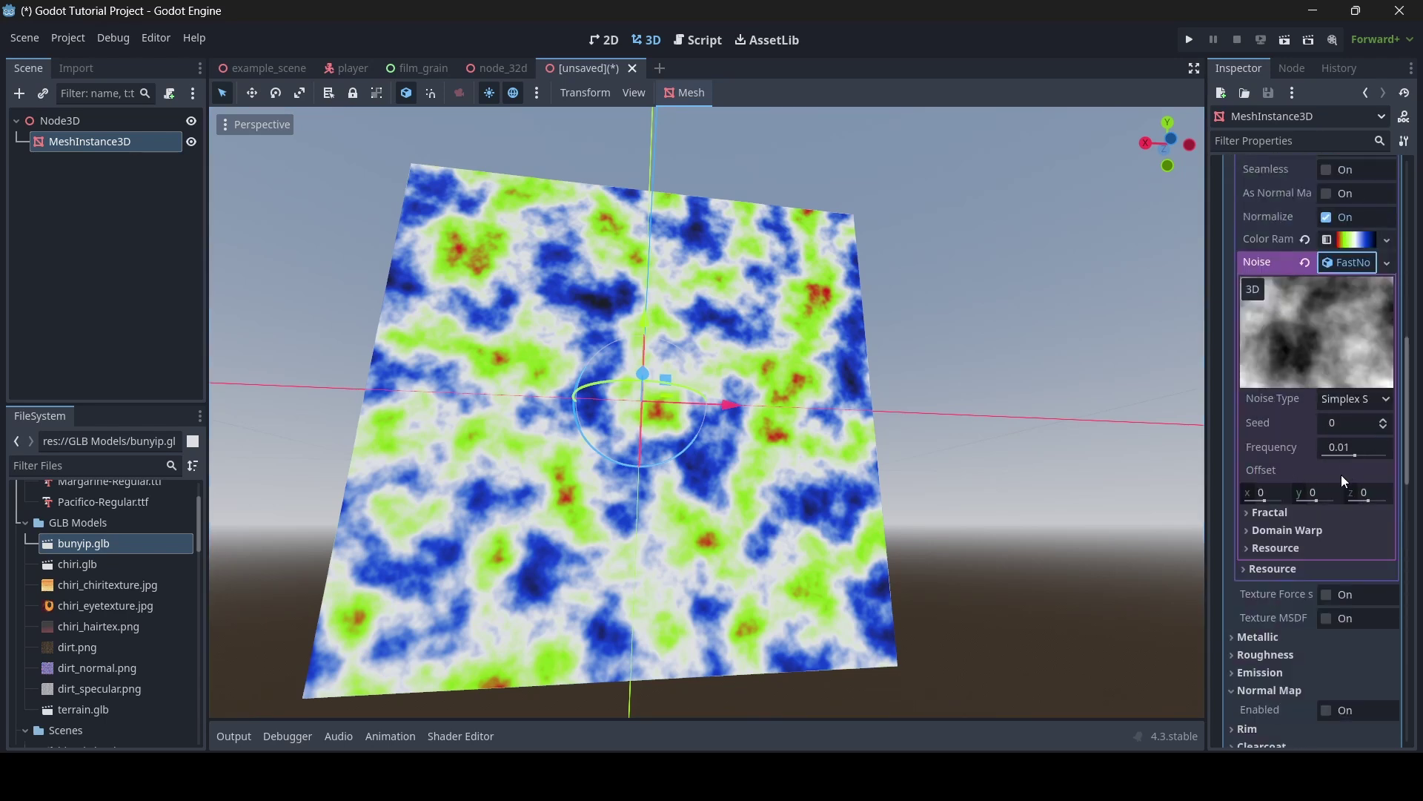
pyautogui.click(1354, 401)
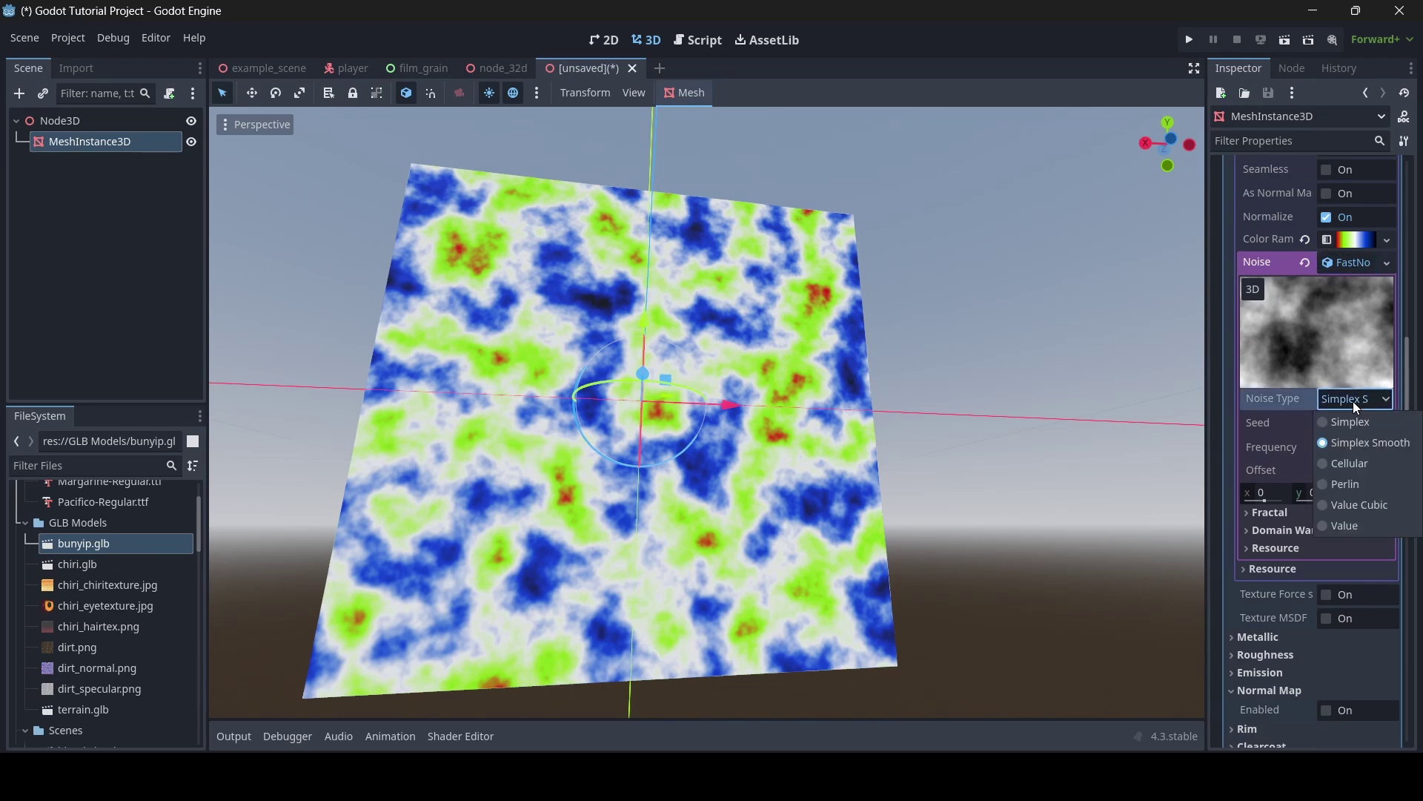
pyautogui.click(1351, 422)
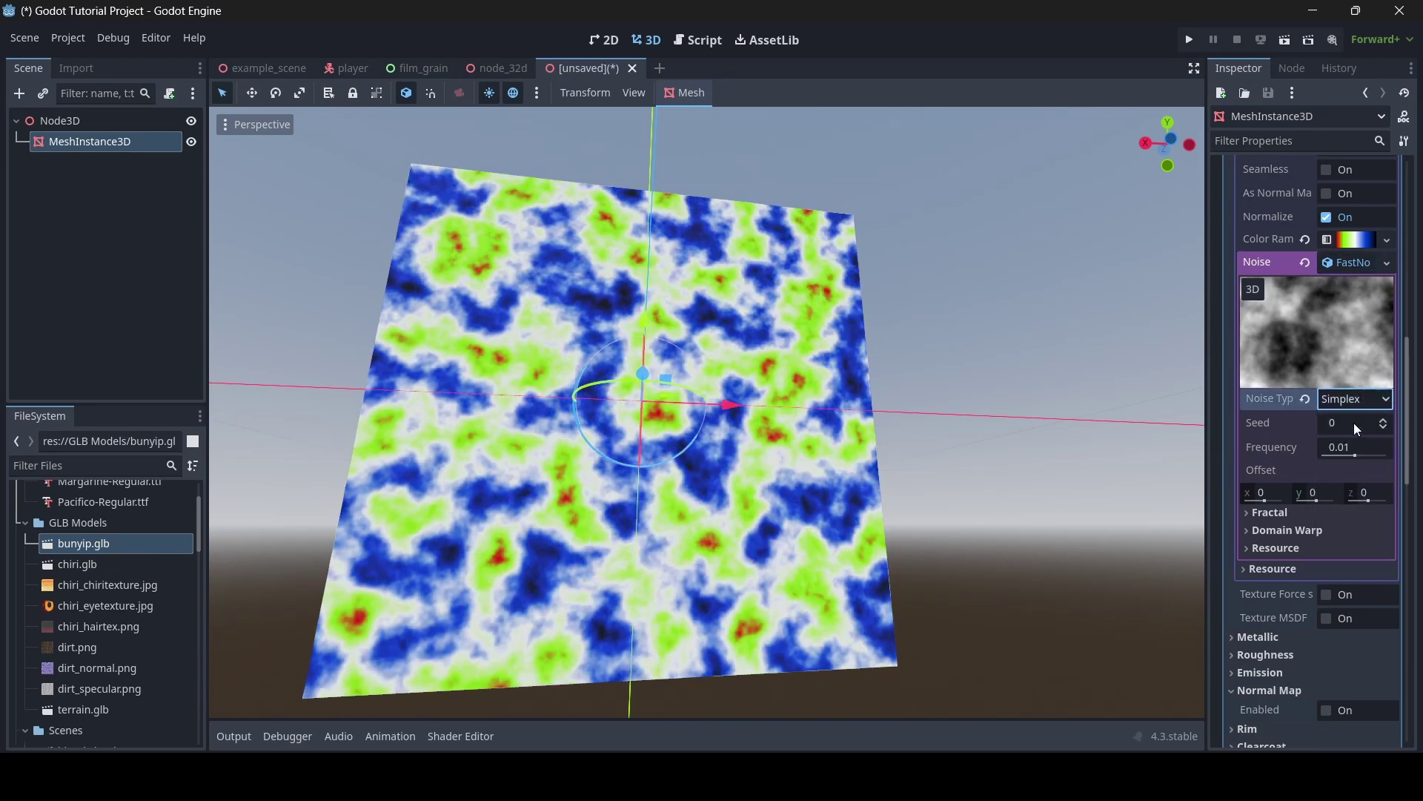
pyautogui.click(1348, 400)
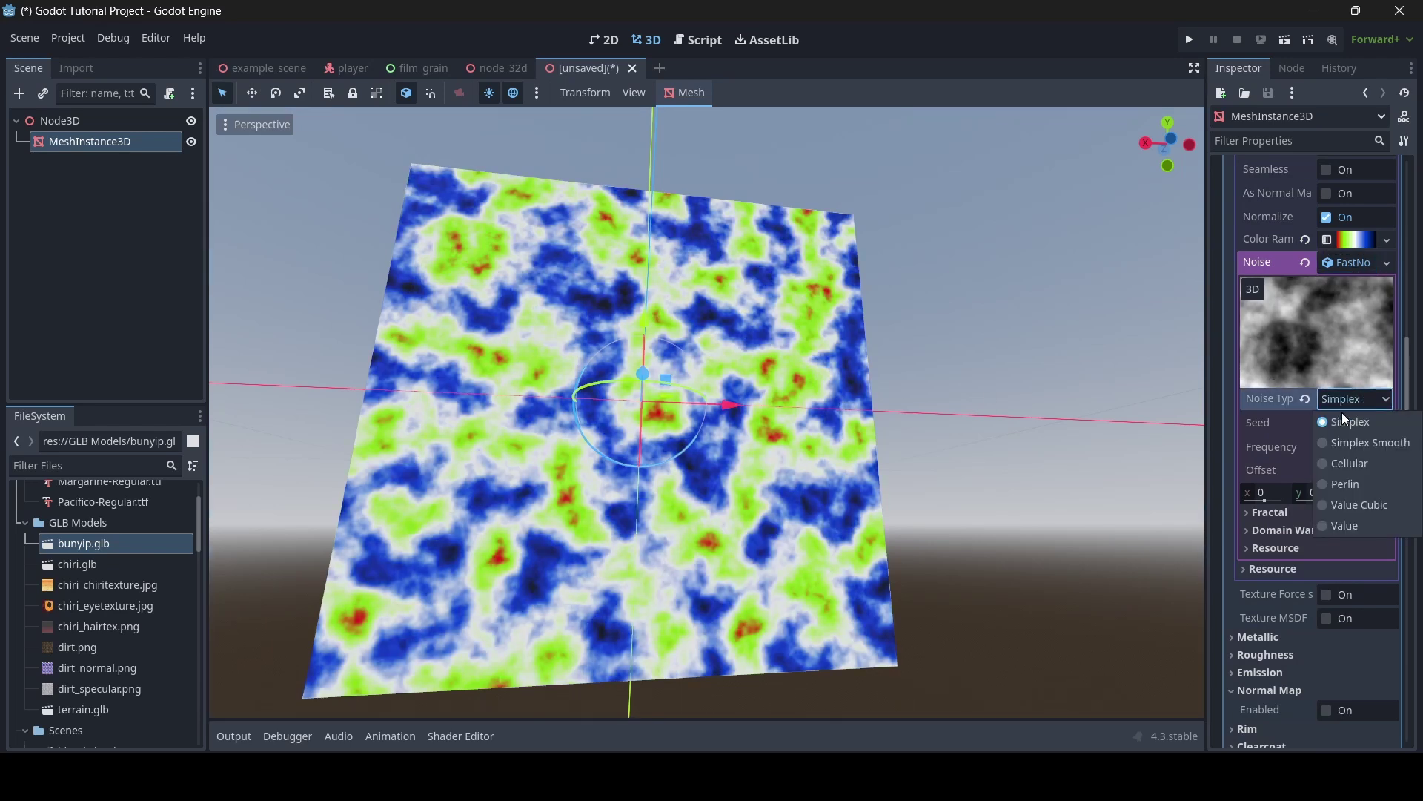
pyautogui.click(1334, 443)
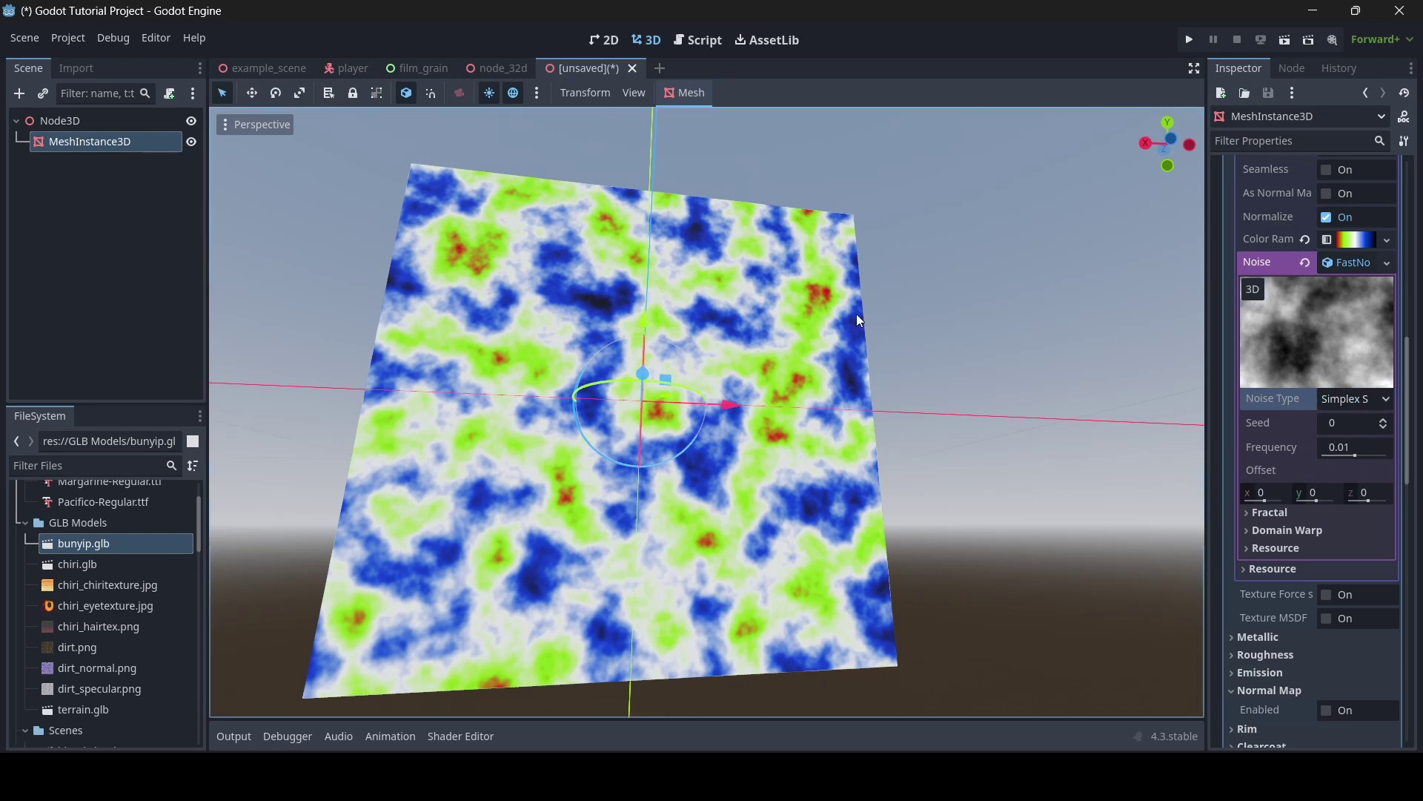
# Step: Set the noise type to Cellular and the frequency to 0.05, and view the plane up close
pyautogui.click(1324, 400)
pyautogui.click(1346, 455)
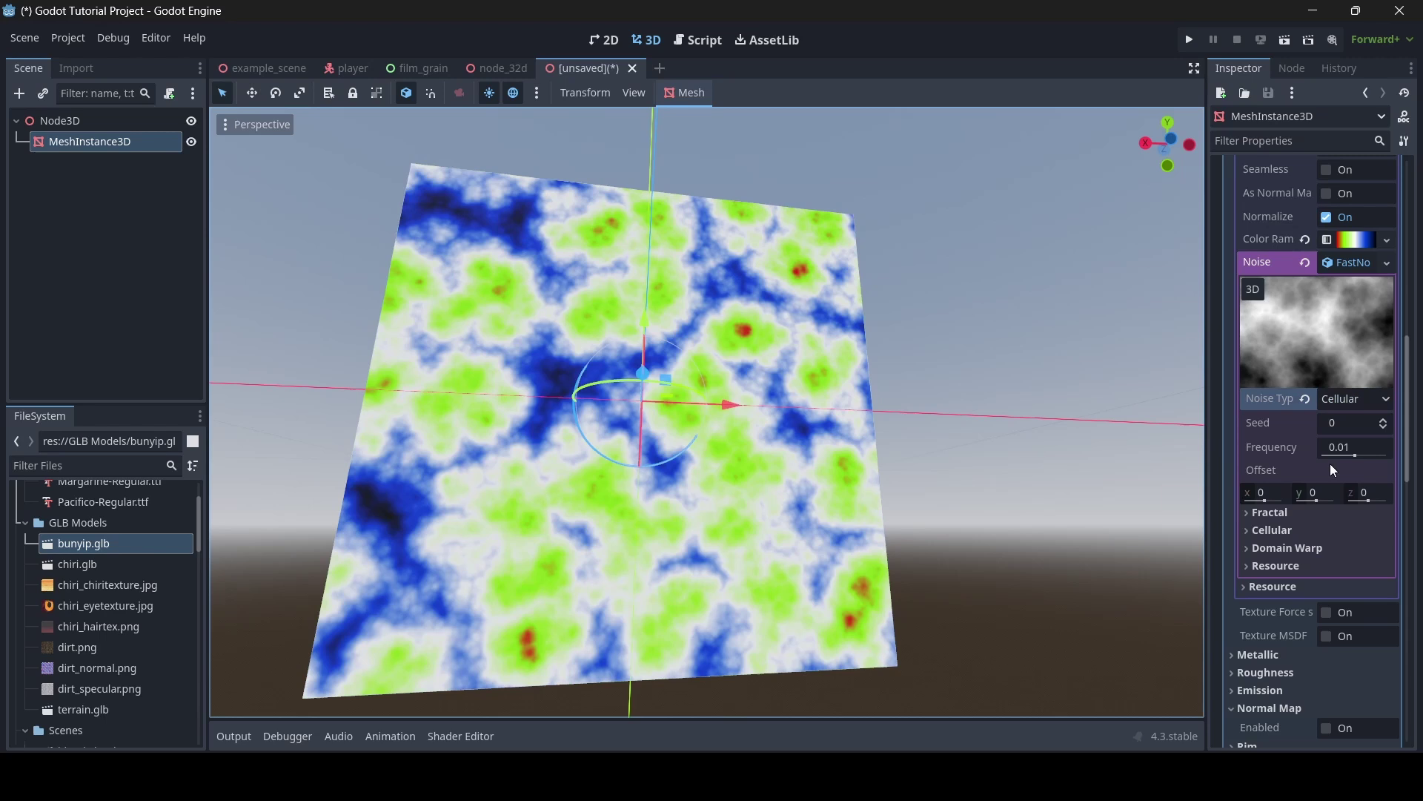
pyautogui.click(1367, 448)
pyautogui.write('5')
pyautogui.press('Return')
pyautogui.scroll(5, 885, 468)
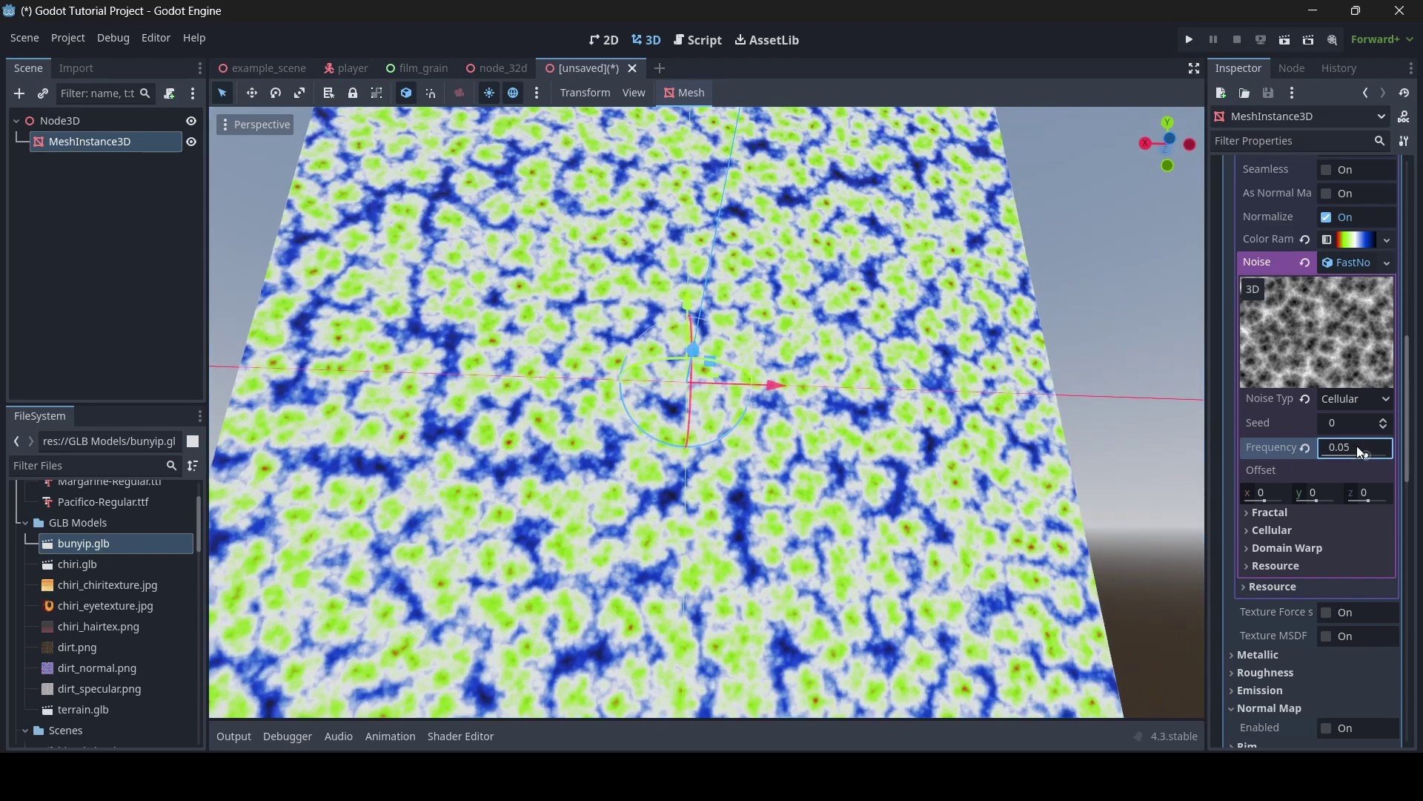
# Step: Set the Cellular noise's frequency to 0.03
pyautogui.click(1356, 447)
pyautogui.write('3')
pyautogui.press('Return')
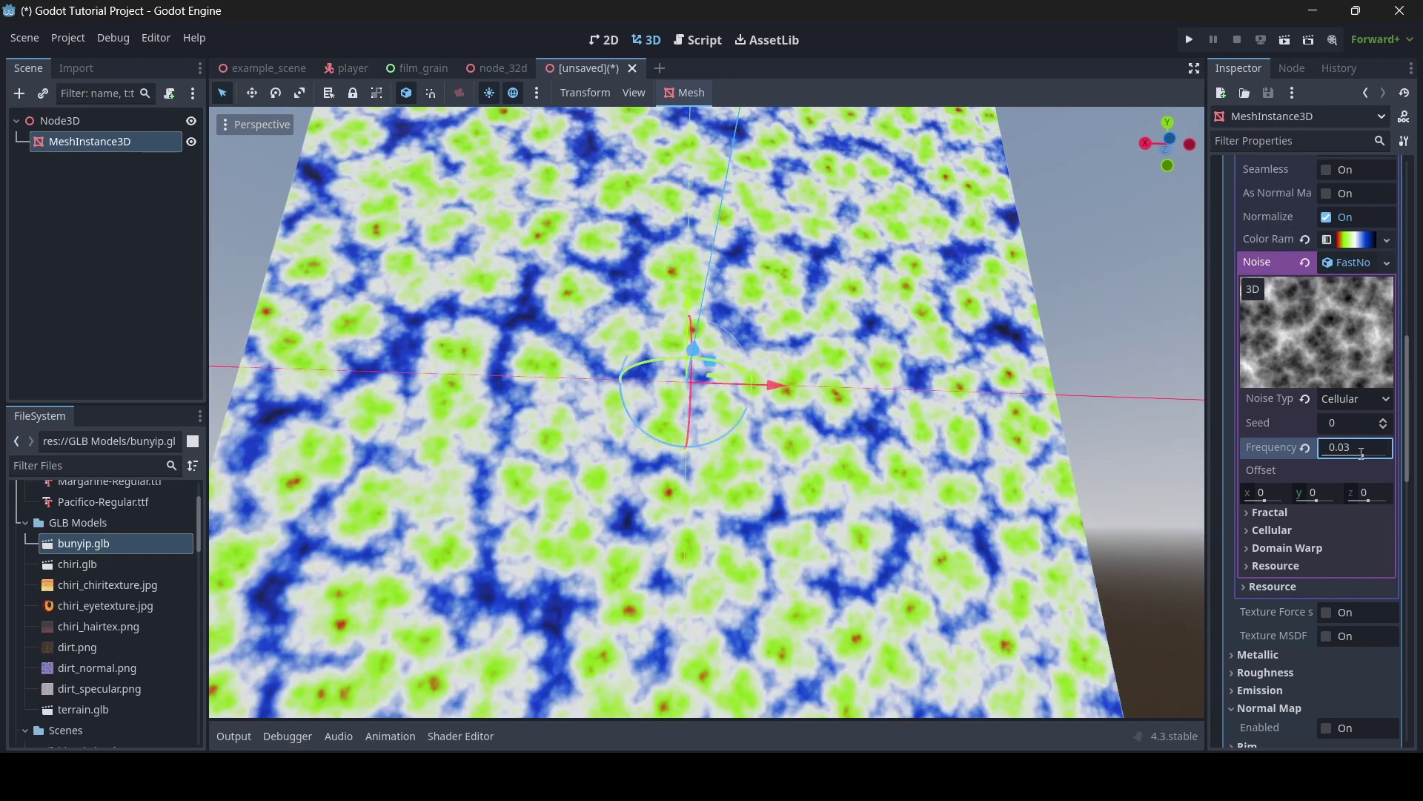
# Step: Remove the green, blue and white stops from the Color Ramp and inspect the plane with only red and black
pyautogui.click(1354, 239)
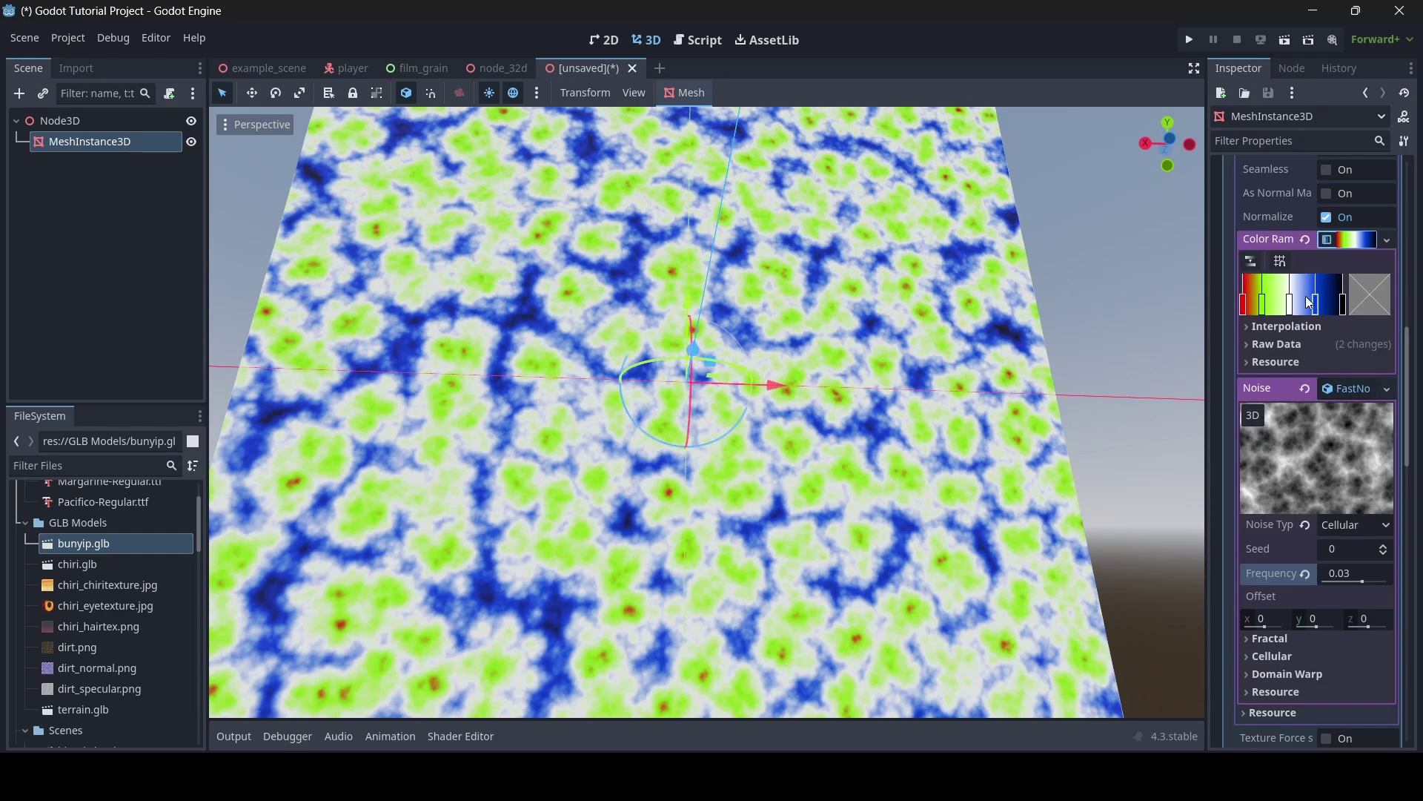
pyautogui.rightClick(1264, 304)
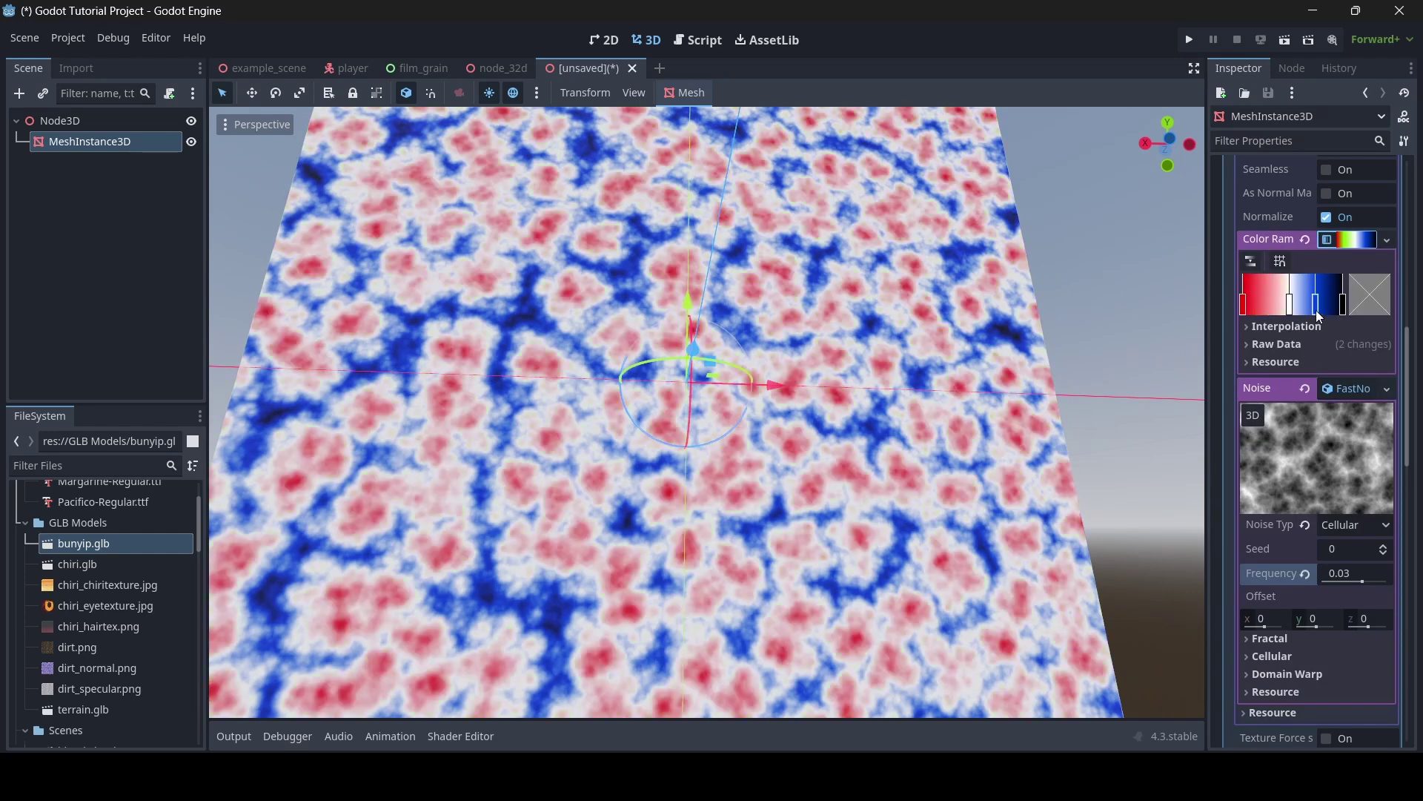
pyautogui.rightClick(1315, 310)
pyautogui.rightClick(1291, 302)
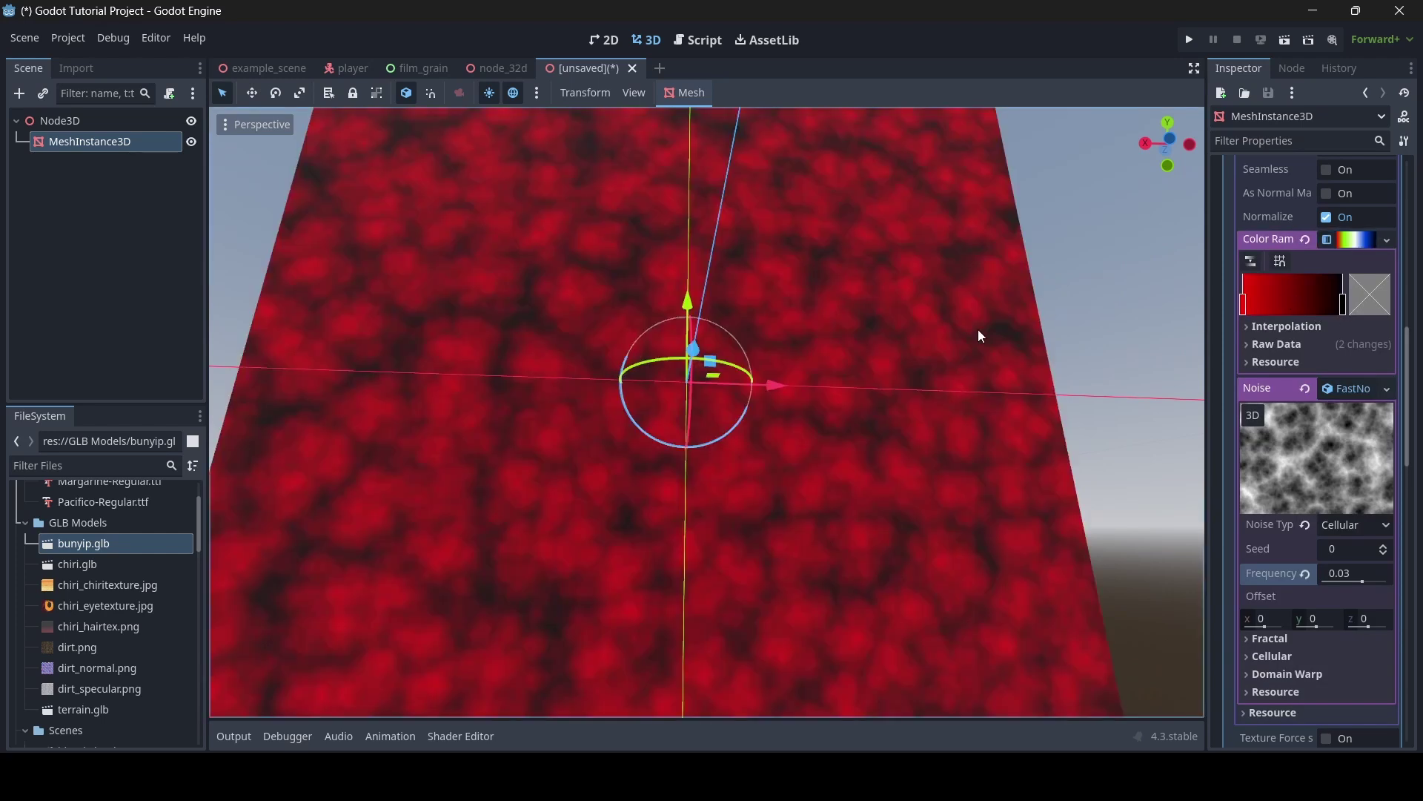
pyautogui.scroll(-5, 979, 334)
pyautogui.scroll(4, 979, 334)
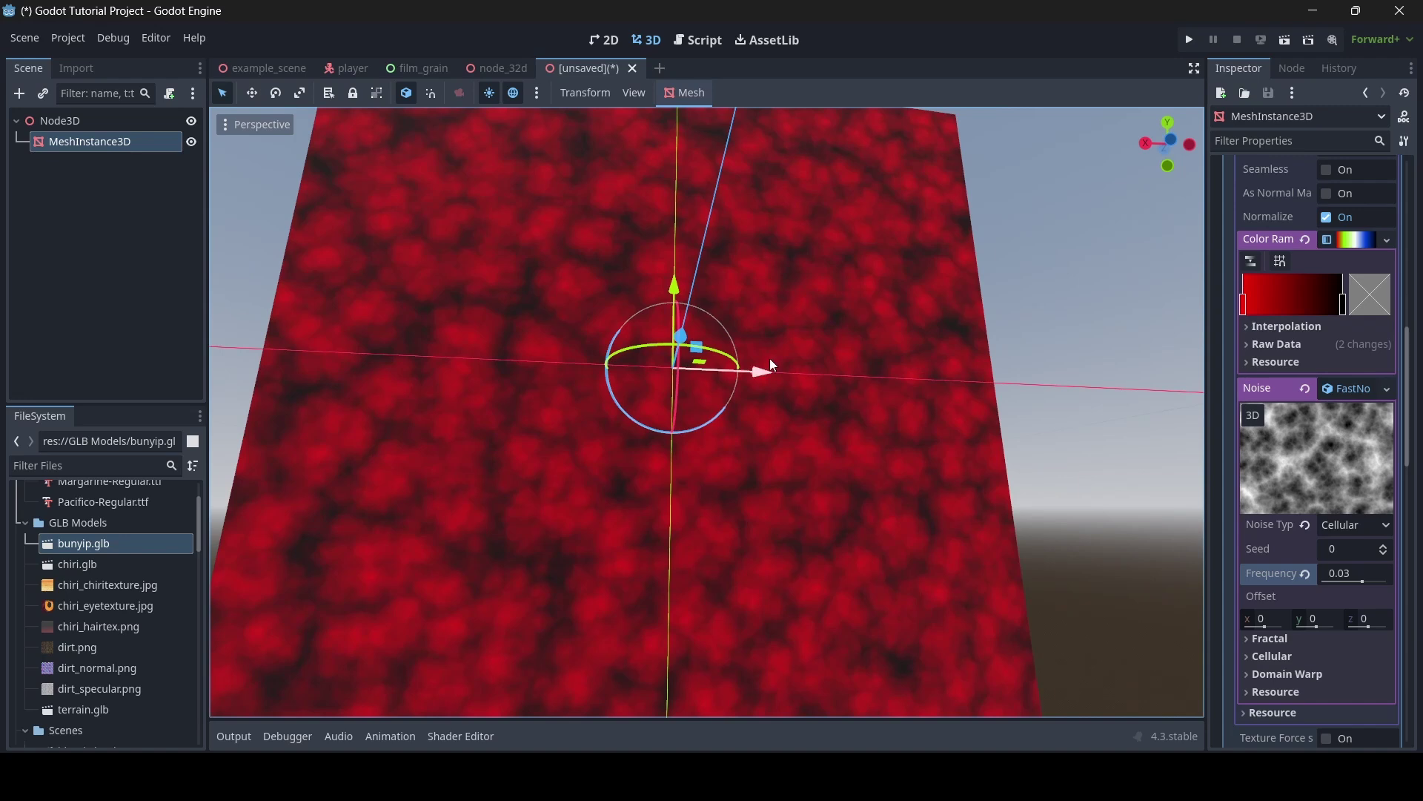
pyautogui.moveTo(895, 388); pyautogui.dragTo(912, 415, button='right')
pyautogui.press('s')
pyautogui.press('w')
pyautogui.press('s')
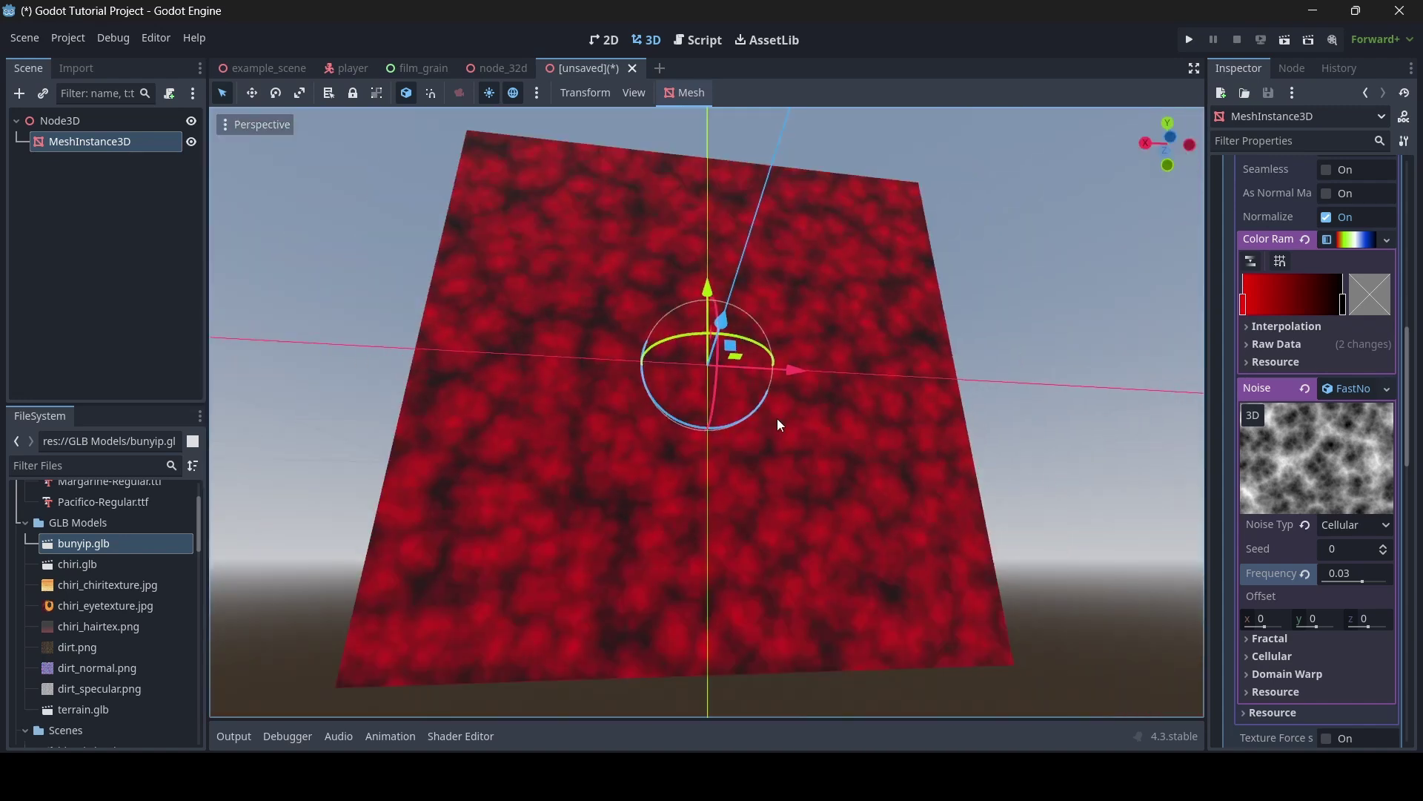
# Step: Try adjusting the noise frequency, then undo that and the removal of the three middle color stops
pyautogui.moveTo(1364, 576); pyautogui.dragTo(1349, 572)
pyautogui.hotkey('ctrl', 'z')
pyautogui.hotkey('ctrl', 'z')
pyautogui.hotkey('ctrl', 'z')
pyautogui.hotkey('ctrl', 'z')
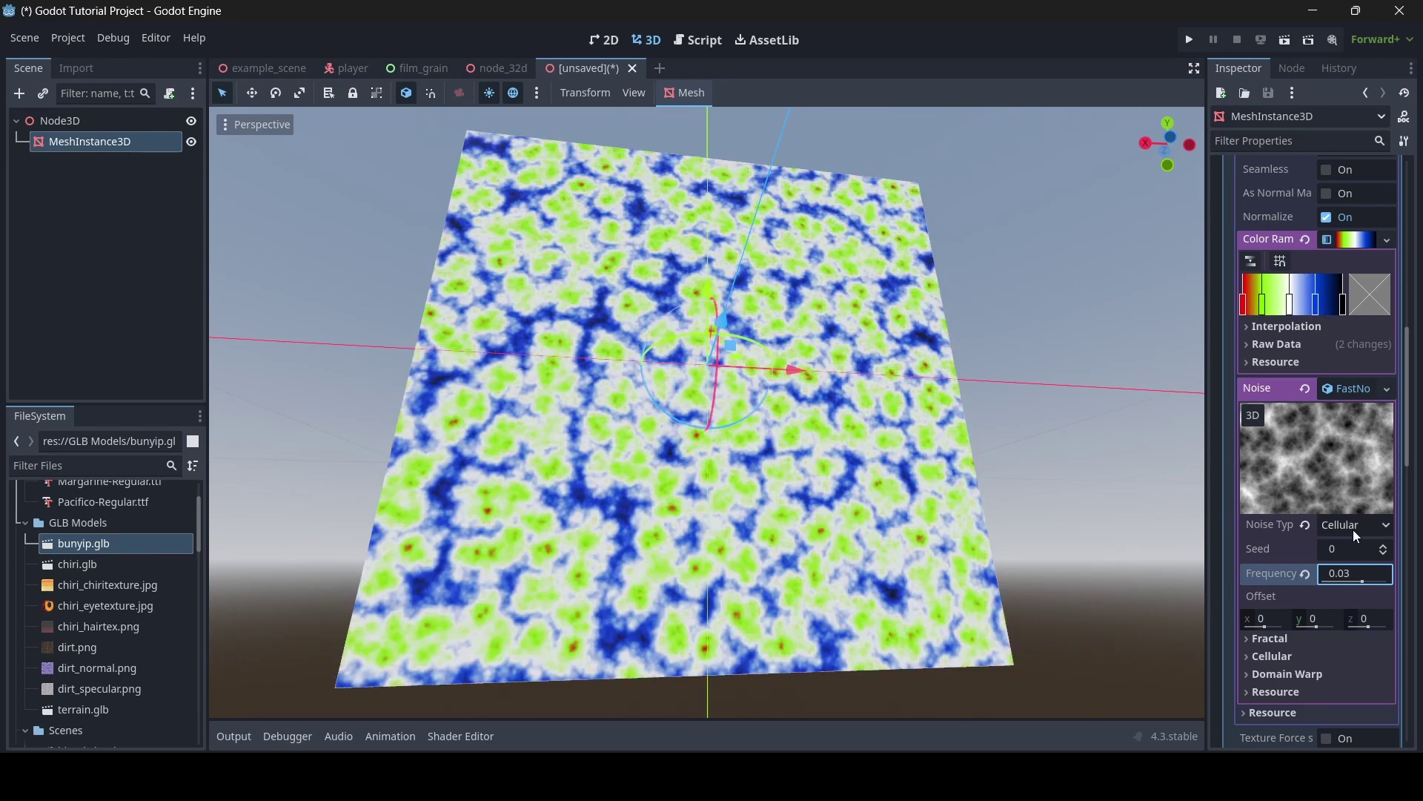
# Step: Try the Perlin, Simplex Smooth, Value Cubic and Value noise types in turn and compare them on the plane
pyautogui.click(1354, 530)
pyautogui.click(1348, 612)
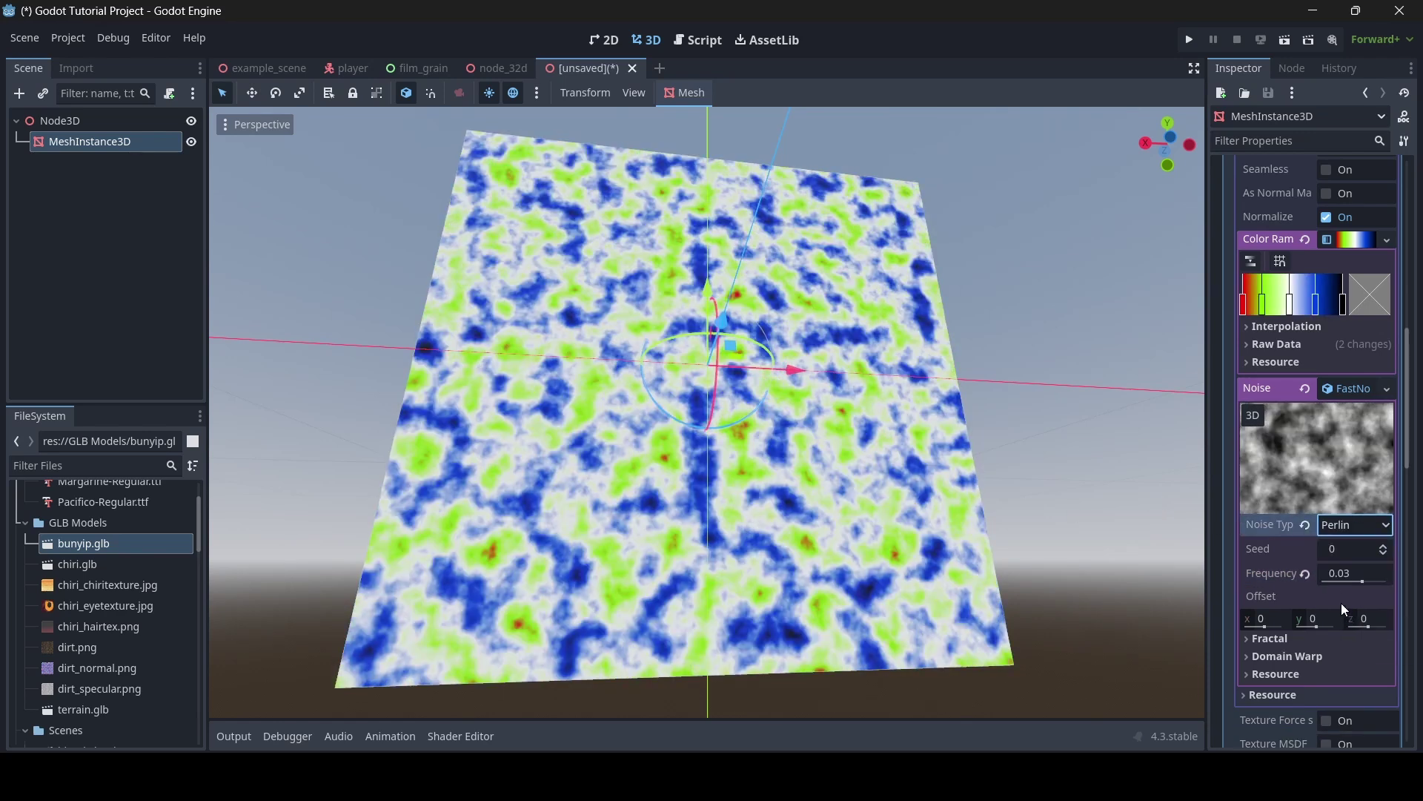
pyautogui.click(1346, 527)
pyautogui.click(1354, 568)
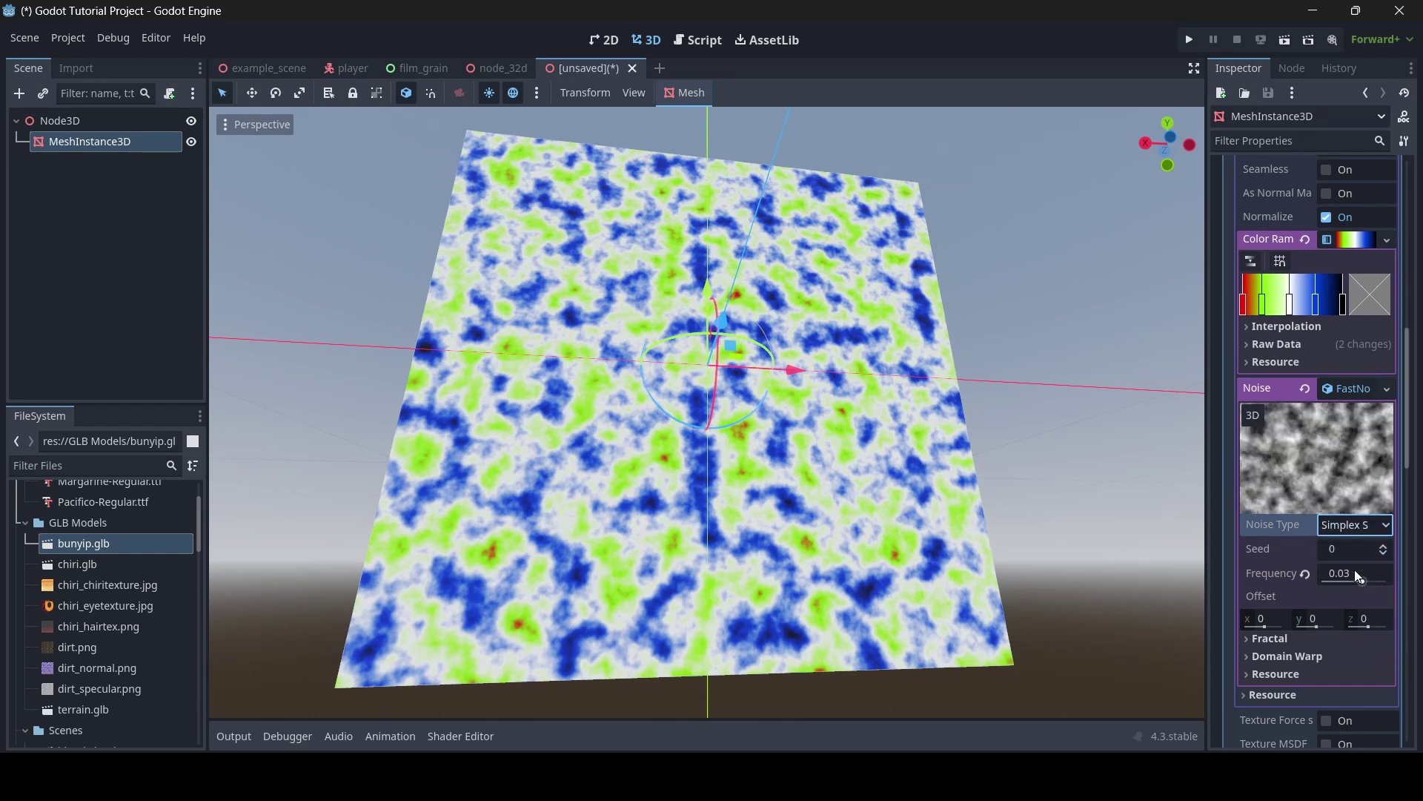
pyautogui.click(1352, 528)
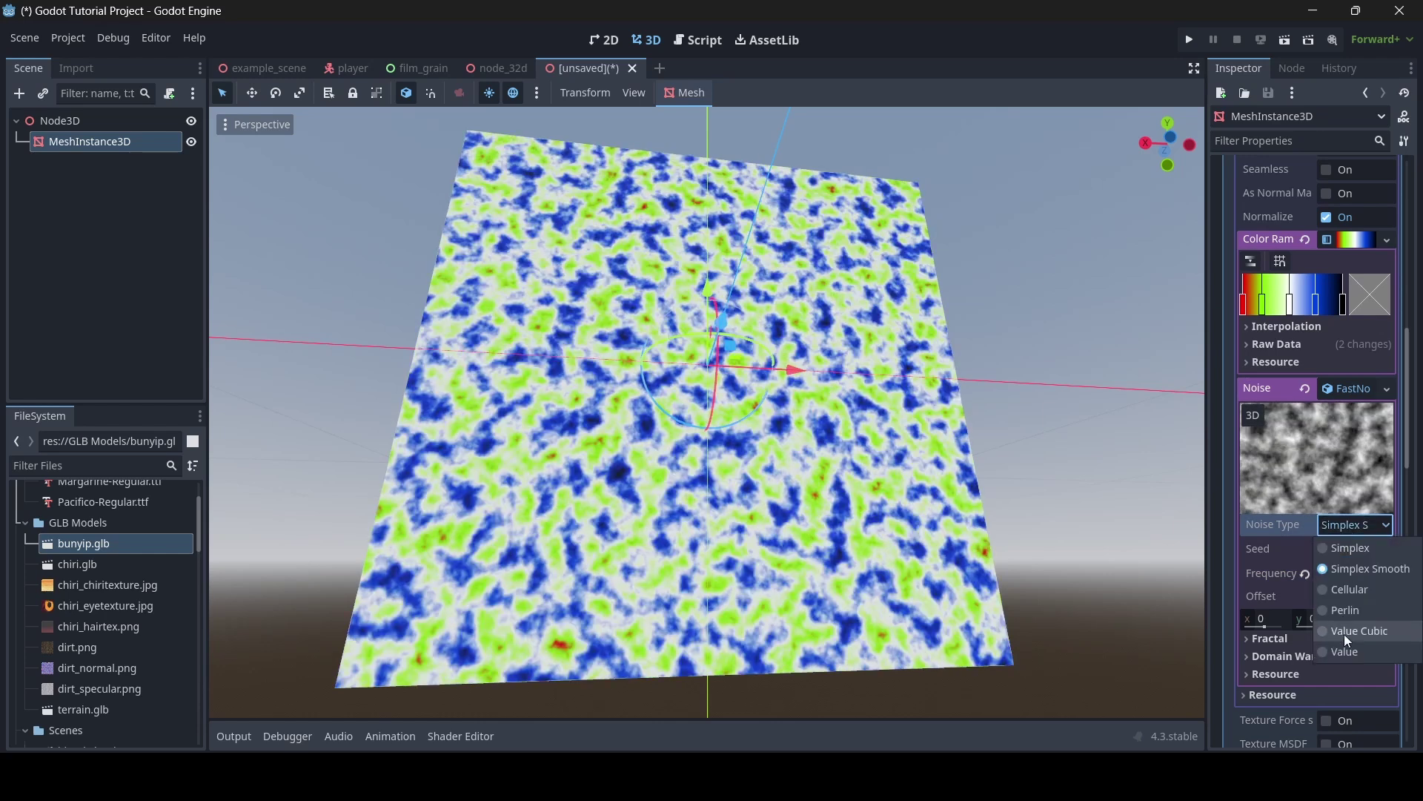
pyautogui.click(1346, 628)
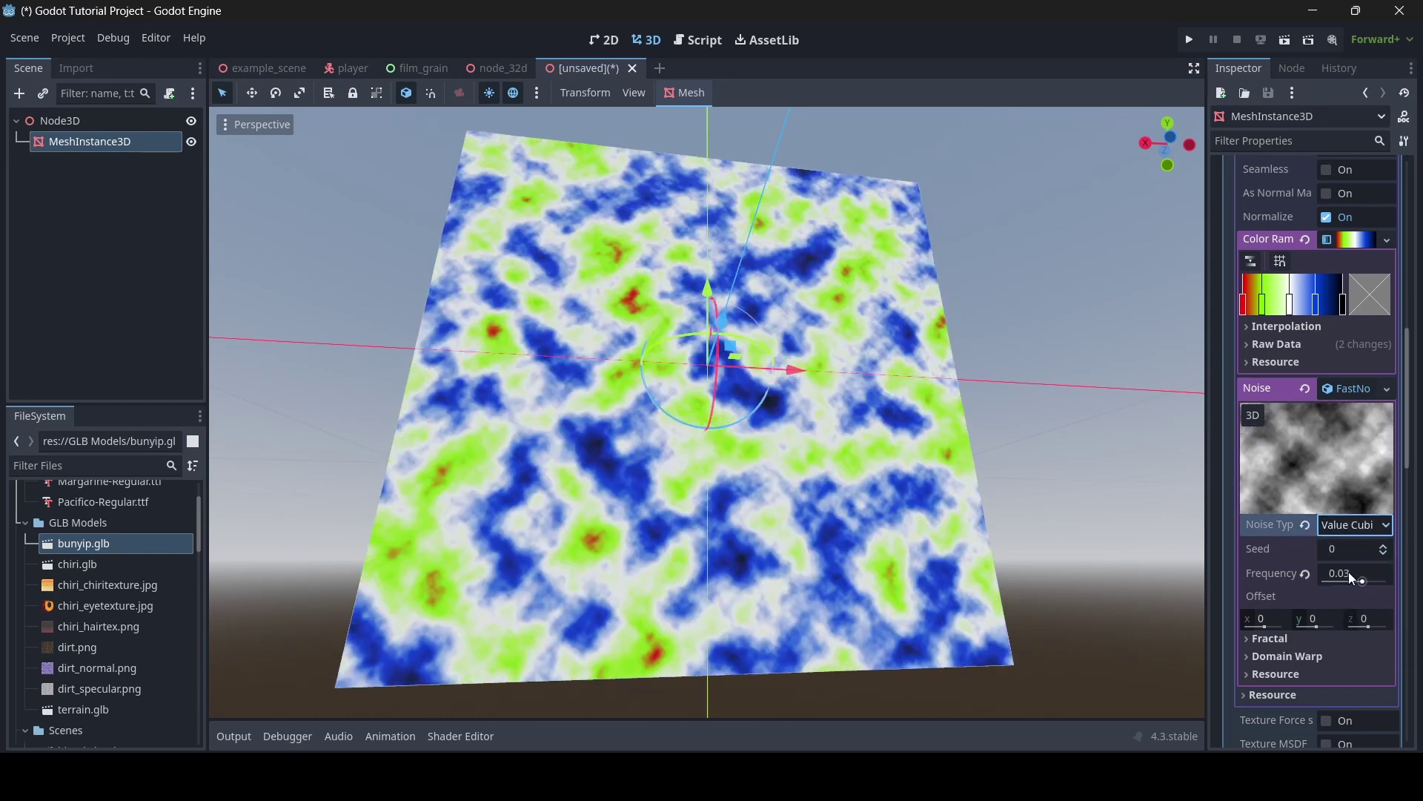
pyautogui.click(1343, 526)
pyautogui.click(1350, 651)
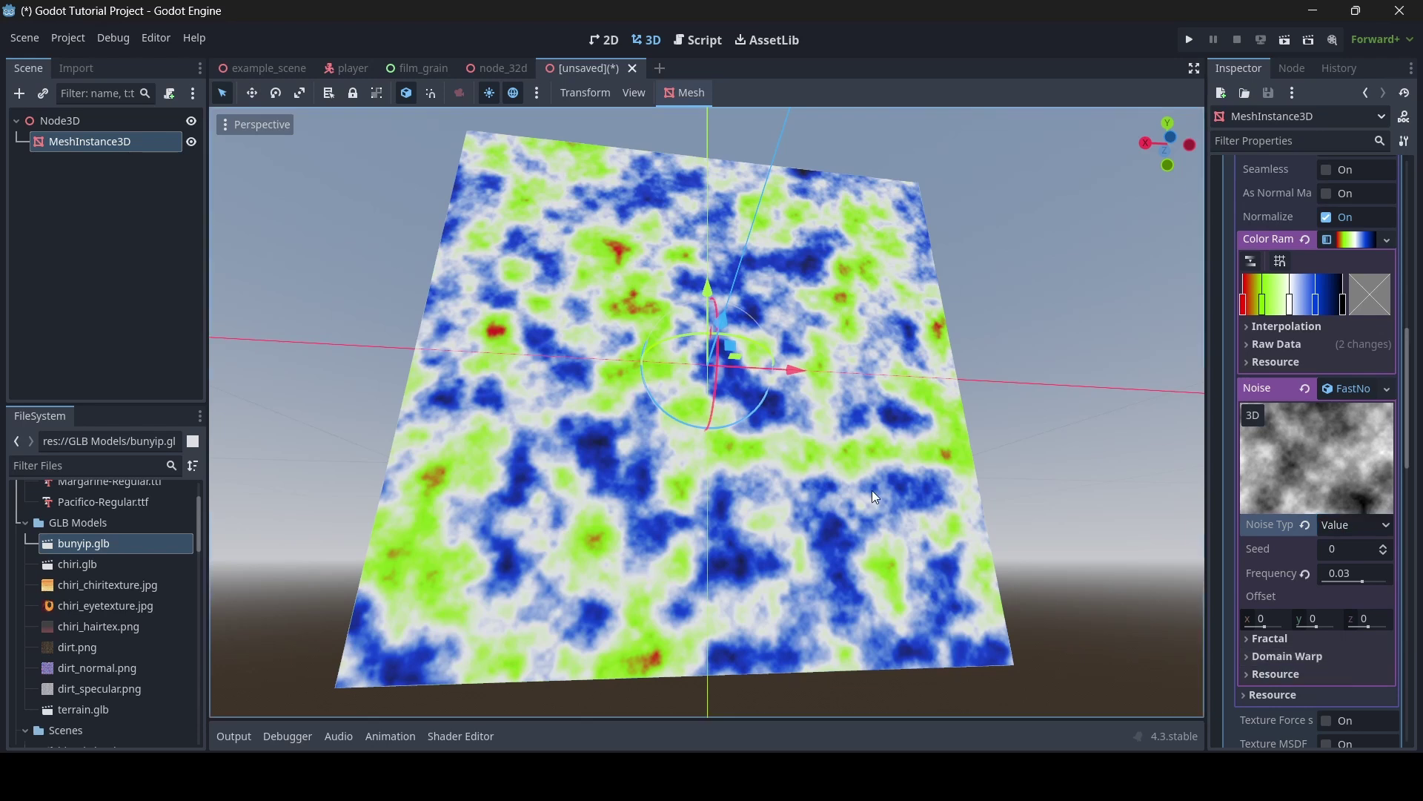
pyautogui.moveTo(871, 491)
pyautogui.mouseDown(button='right')
pyautogui.moveTo(898, 510)
pyautogui.moveTo(834, 507)
pyautogui.moveTo(861, 509)
pyautogui.mouseUp(button='right')
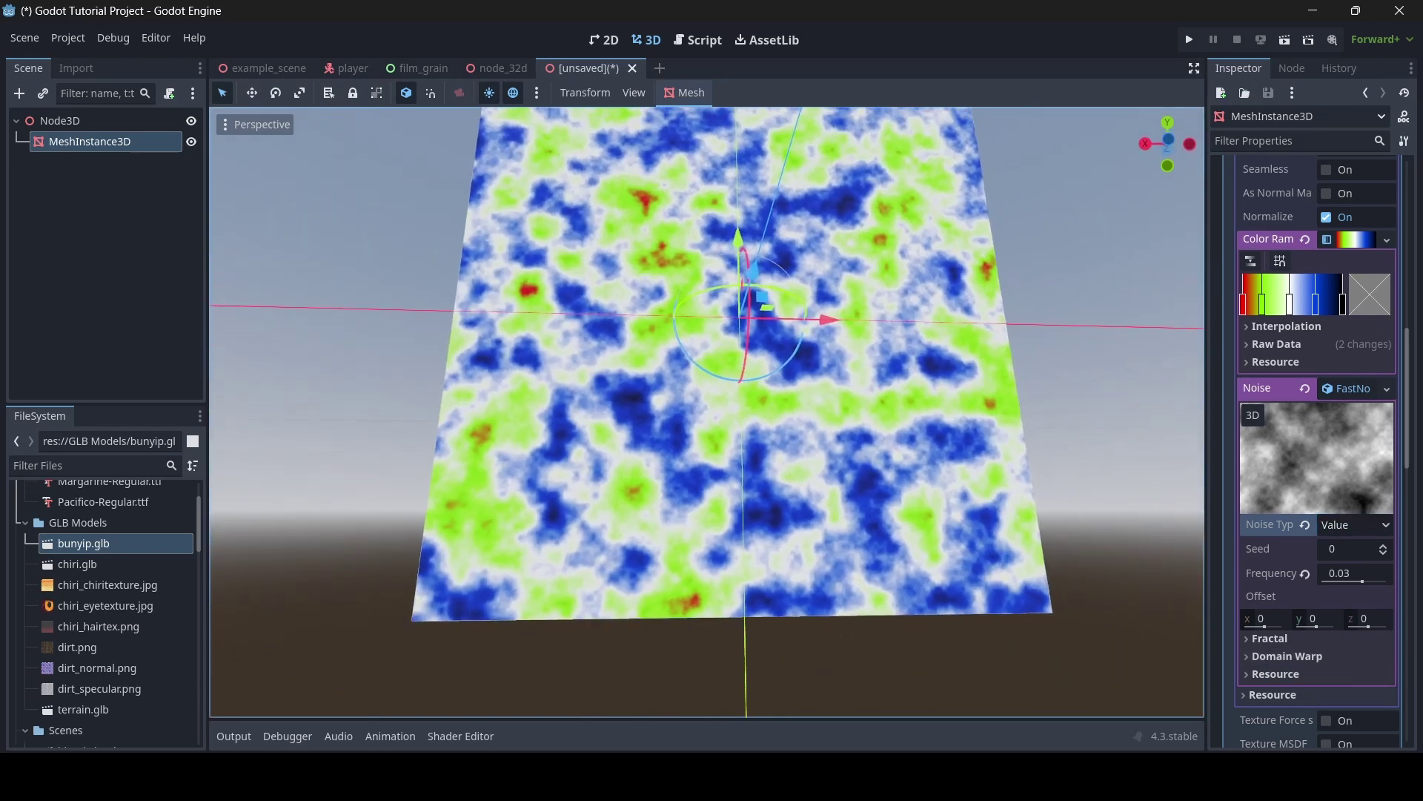
# Step: Switch the noise type from Value to Cellular and check the pattern on the plane
pyautogui.click(1335, 528)
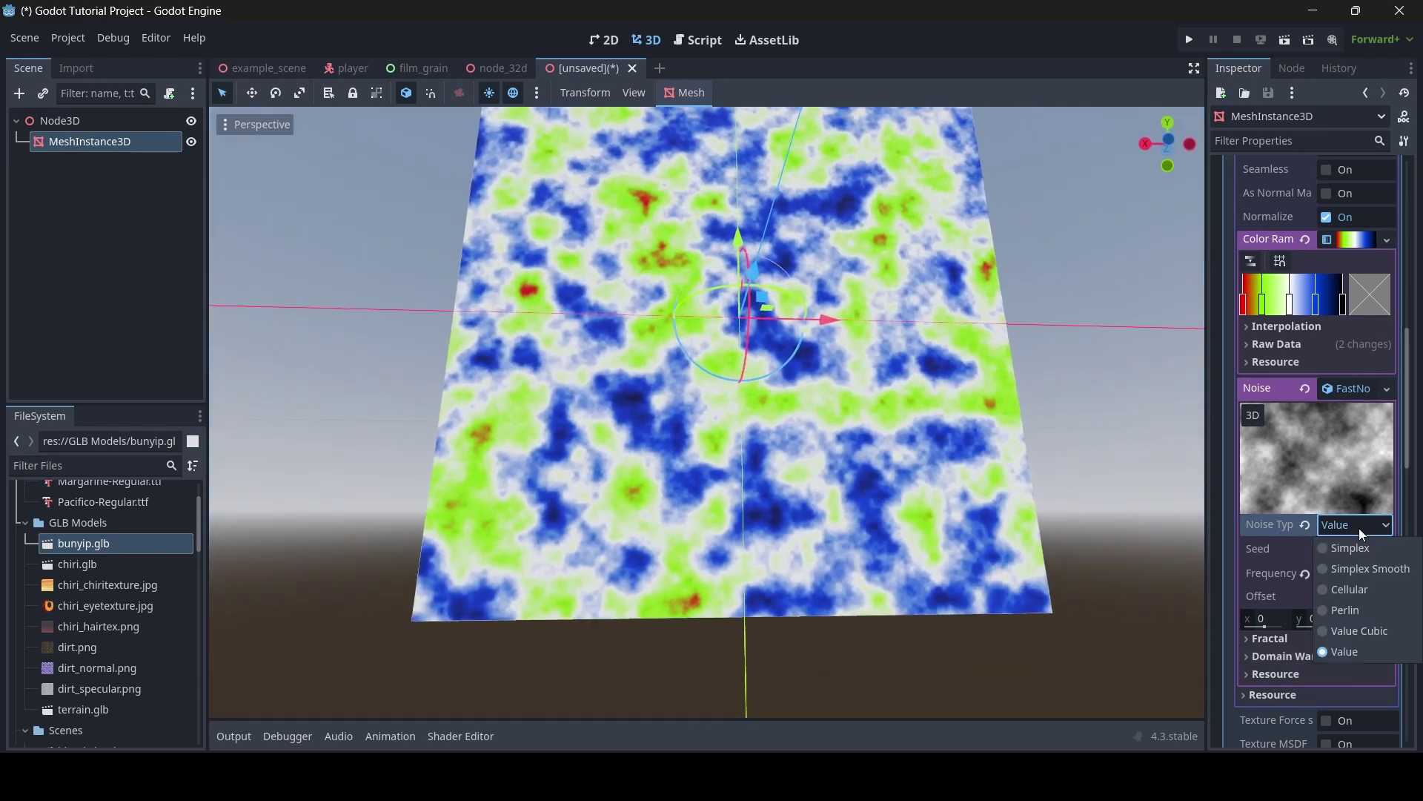
pyautogui.click(1353, 589)
pyautogui.moveTo(864, 473); pyautogui.dragTo(935, 458, button='right')
pyautogui.press('w')
pyautogui.scroll(-4, 707, 413)
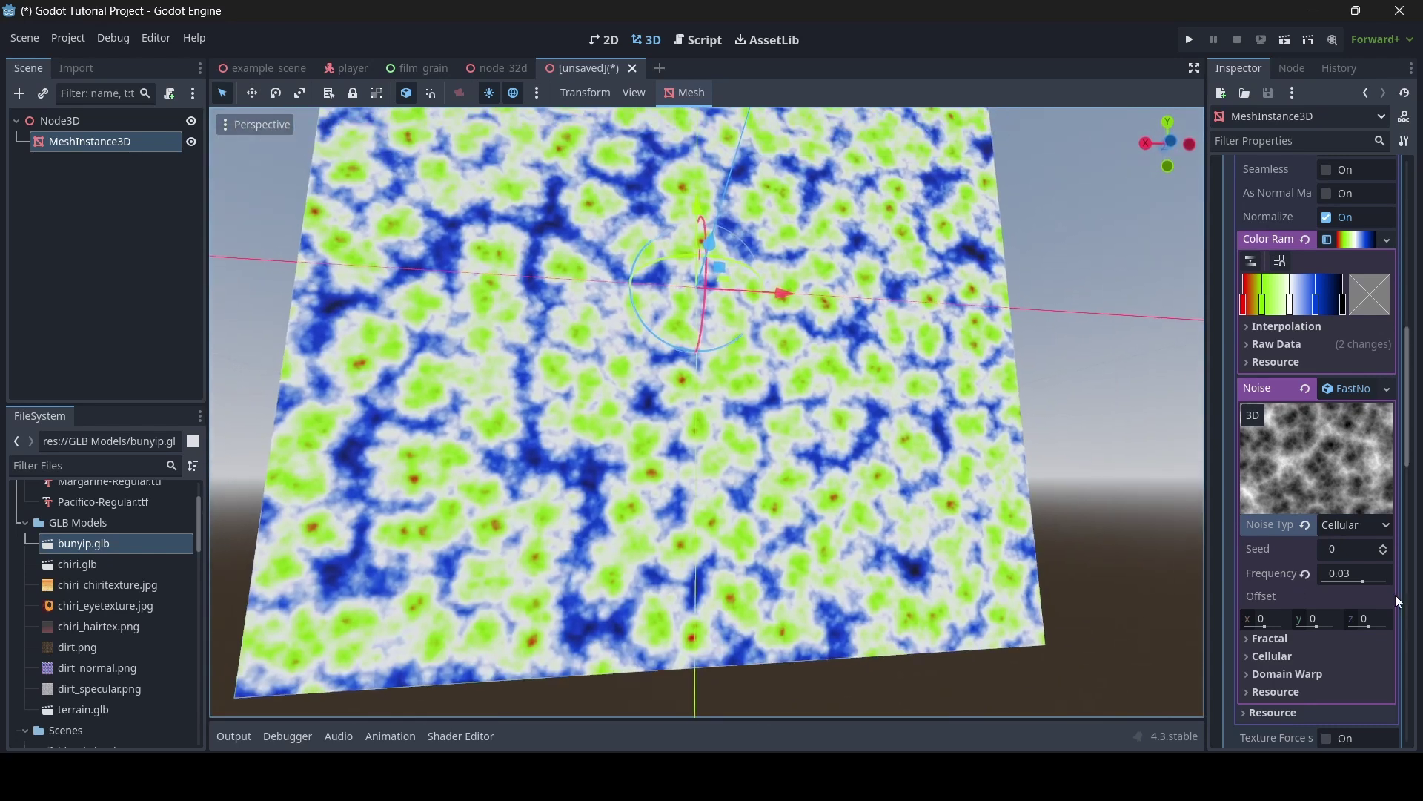
# Step: Set the Cellular noise's frequency to 0.01
pyautogui.click(1367, 573)
pyautogui.click(1367, 573)
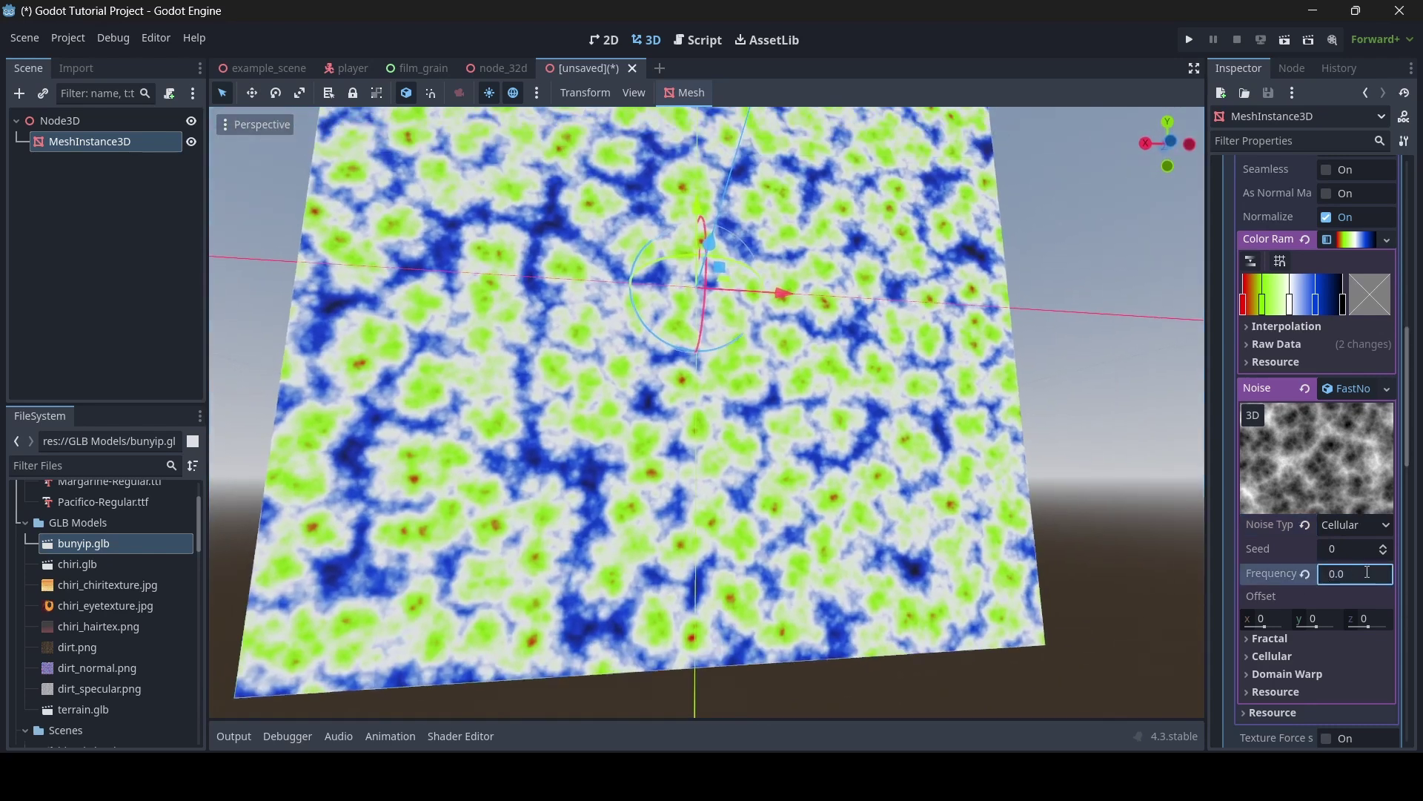
pyautogui.write('1')
pyautogui.press('Return')
# Step: Try a frequency of 0.005 on the Cellular noise and check the pattern on the plane
pyautogui.click(1368, 573)
pyautogui.click(1376, 573)
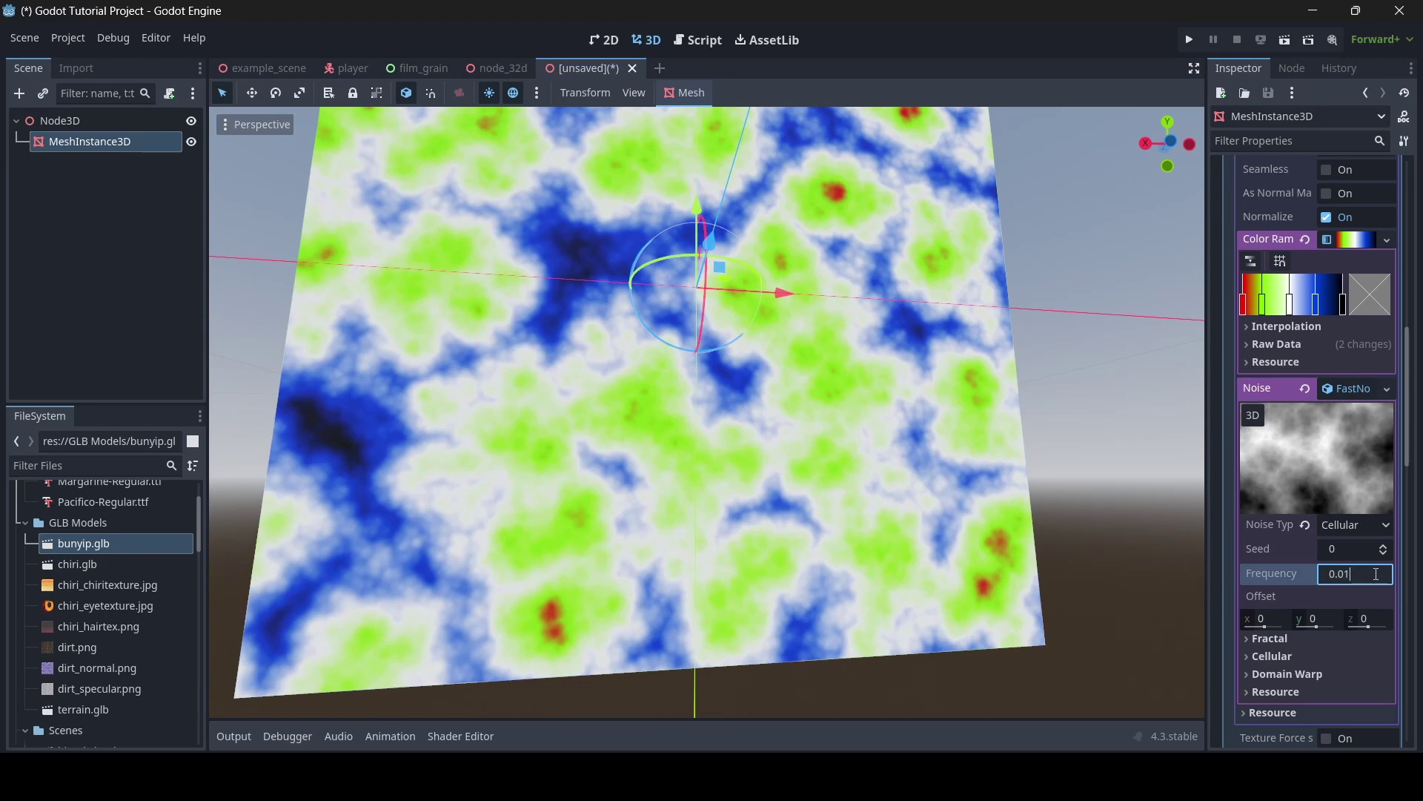
pyautogui.write('05')
pyautogui.press('Return')
pyautogui.moveTo(707, 412)
pyautogui.mouseDown(button='right')
pyautogui.moveTo(706, 318)
pyautogui.moveTo(707, 412)
pyautogui.mouseUp(button='right')
pyautogui.press('s')
pyautogui.press('w')
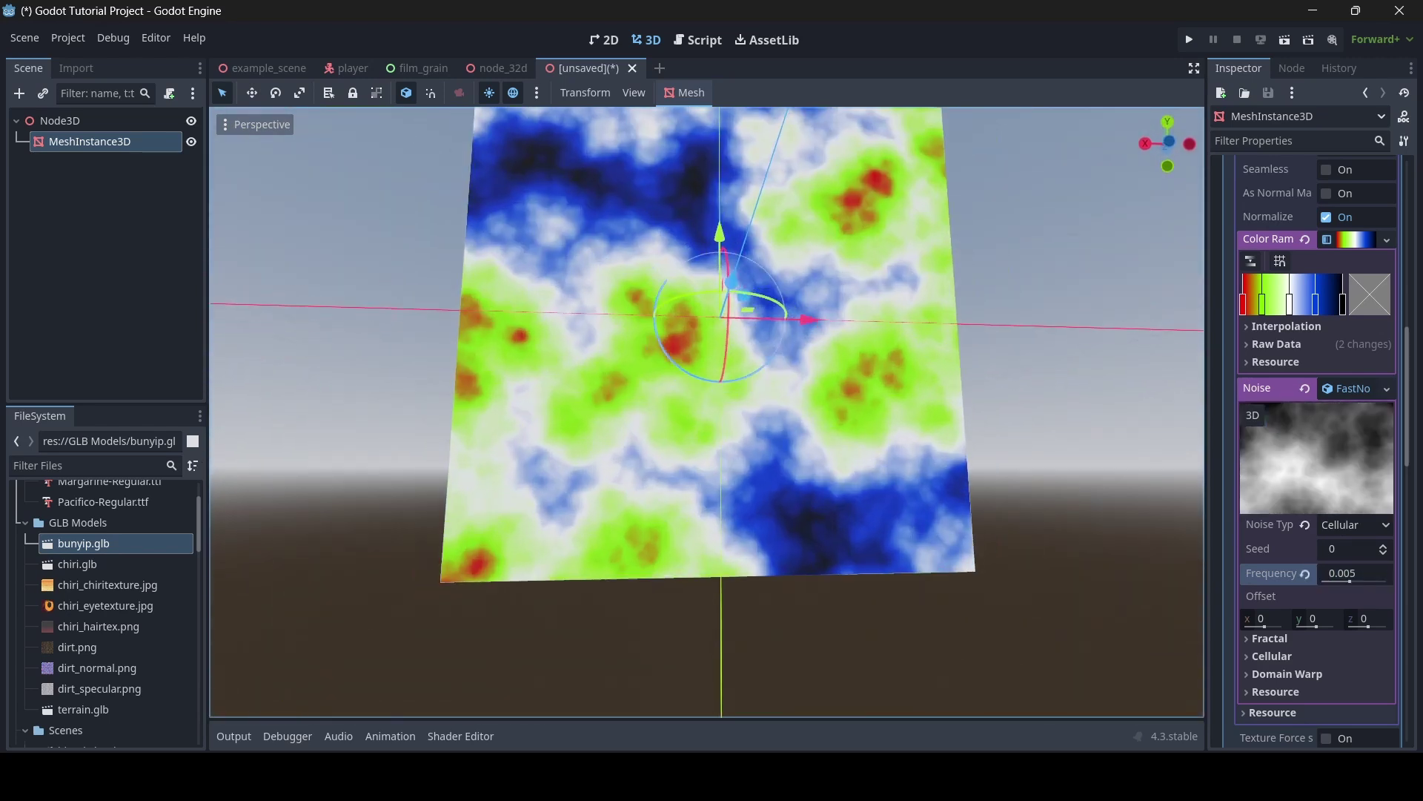
# Step: Set the Cellular noise's frequency back to 0.01
pyautogui.click(1354, 573)
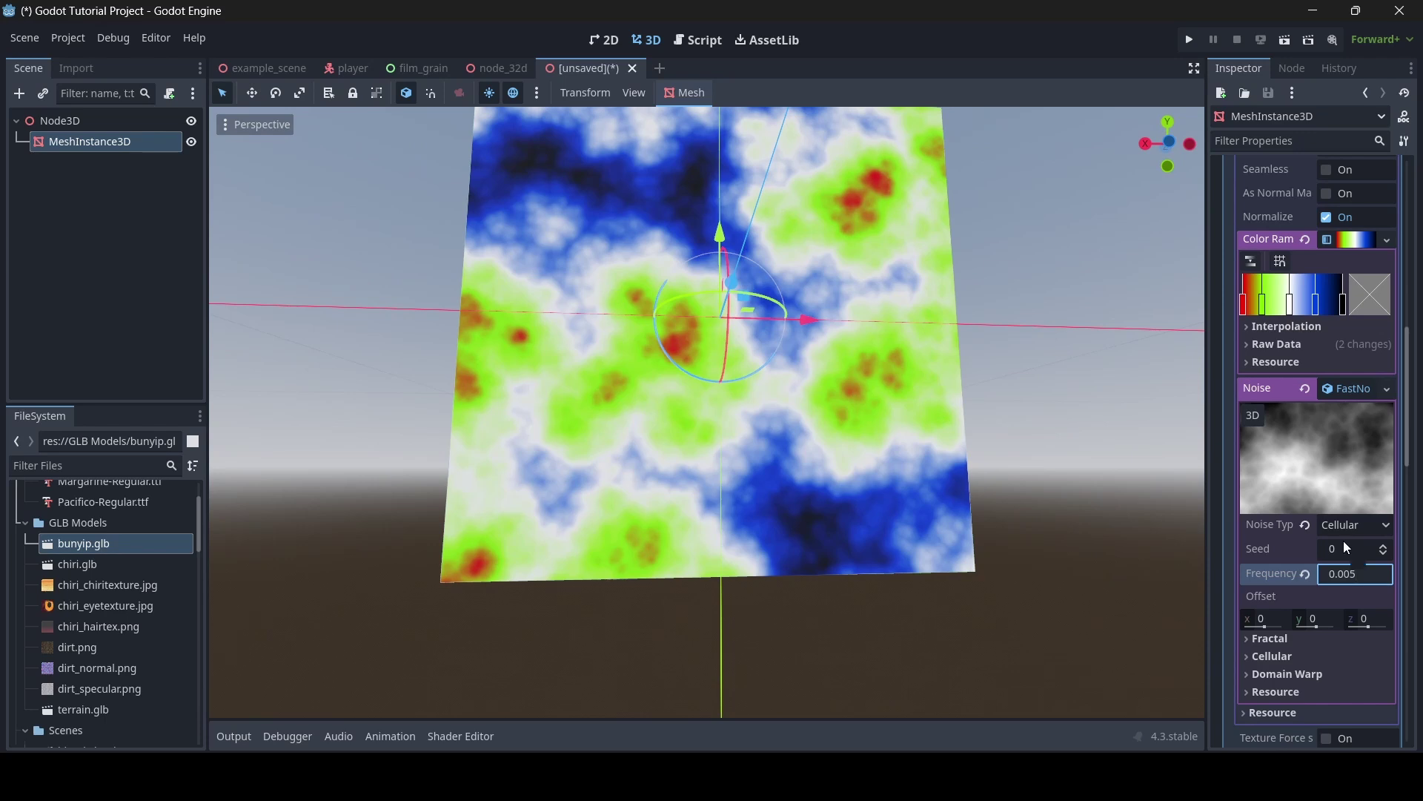
pyautogui.press('BackSpace')
pyautogui.write('1')
pyautogui.press('Return')
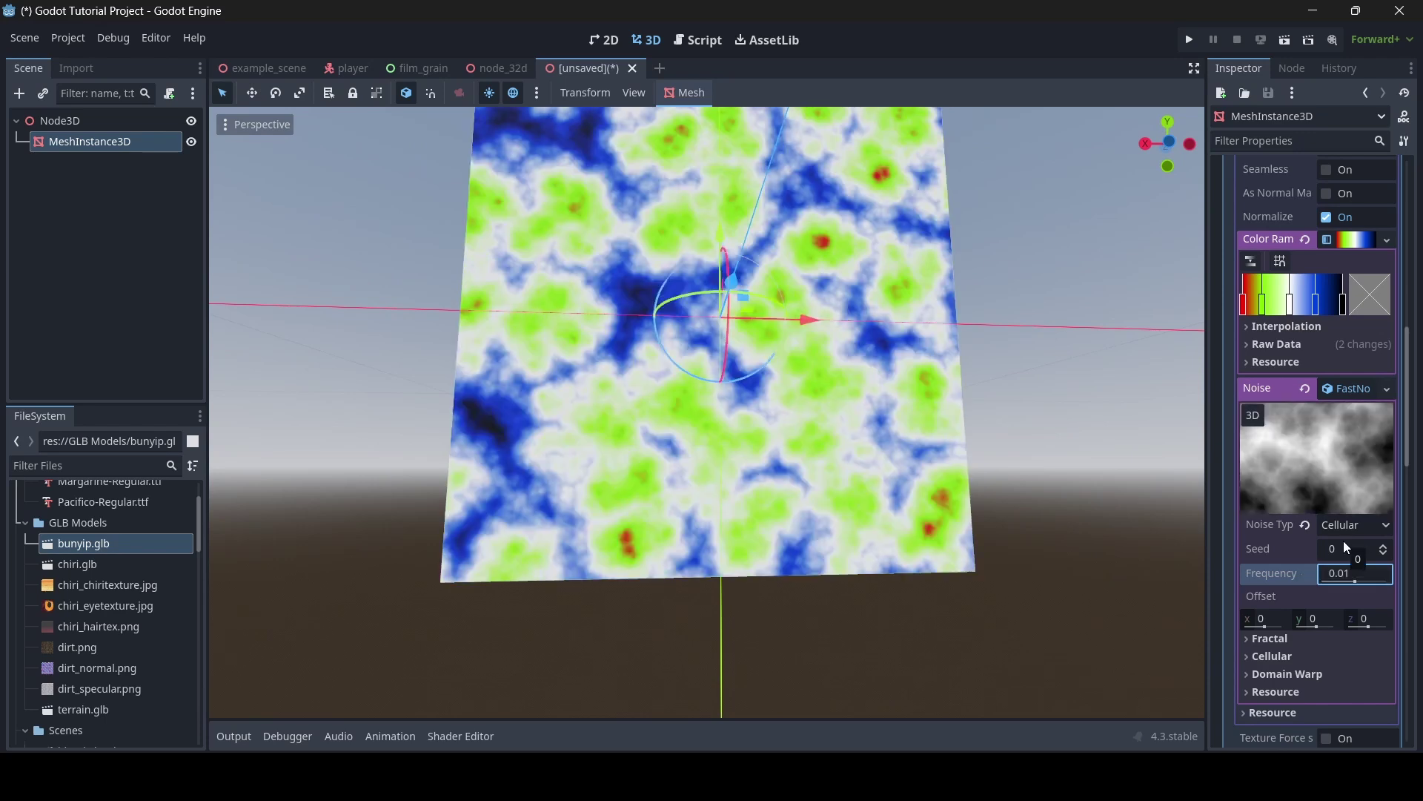
# Step: Try changing the noise offset, then undo the offset changes
pyautogui.scroll(-3, 1333, 468)
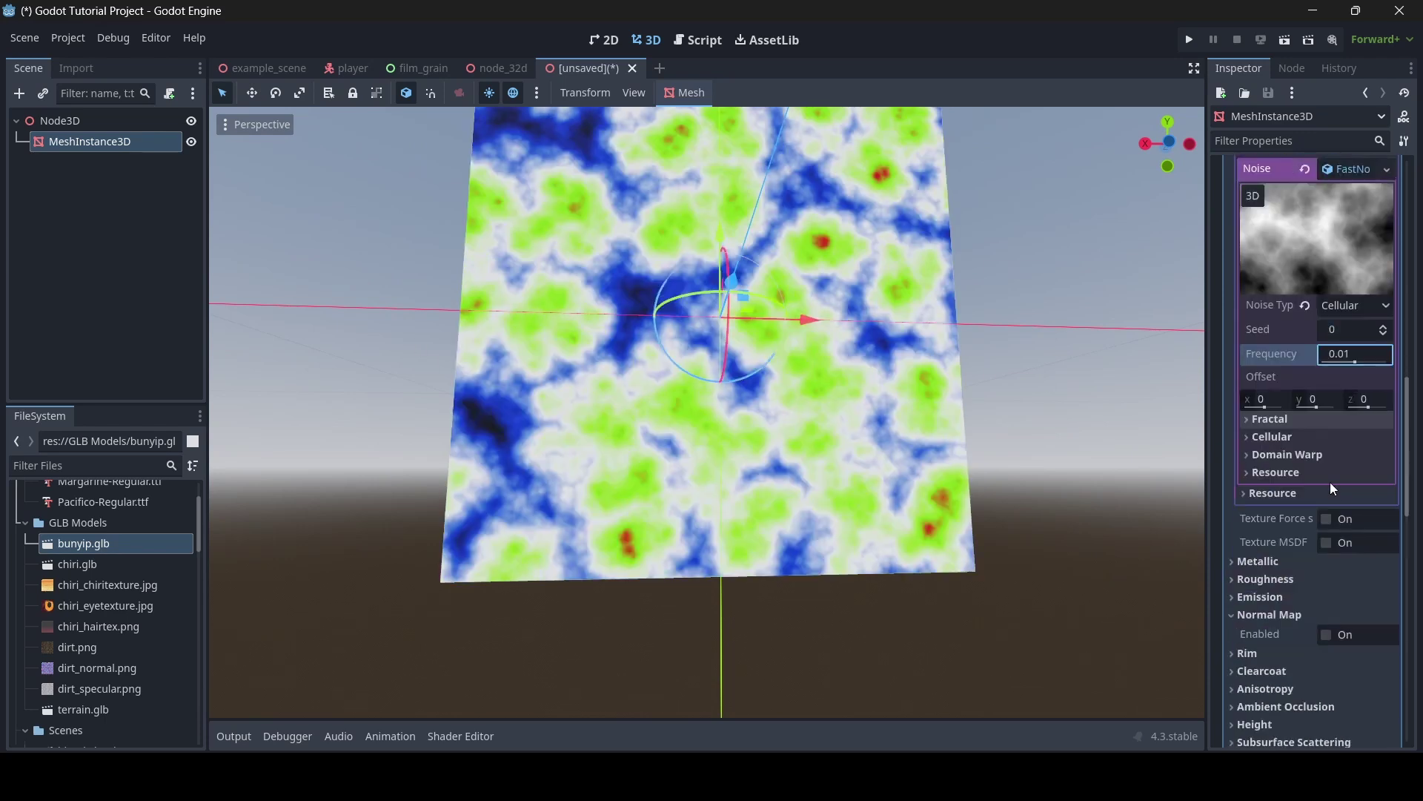
pyautogui.moveTo(1248, 400); pyautogui.dragTo(1312, 399)
pyautogui.hotkey('ctrl', 'z')
pyautogui.hotkey('ctrl', 'z')
# Step: Open the noise's fractal settings, set the fractal type to None and inspect the pattern on the plane
pyautogui.click(1294, 418)
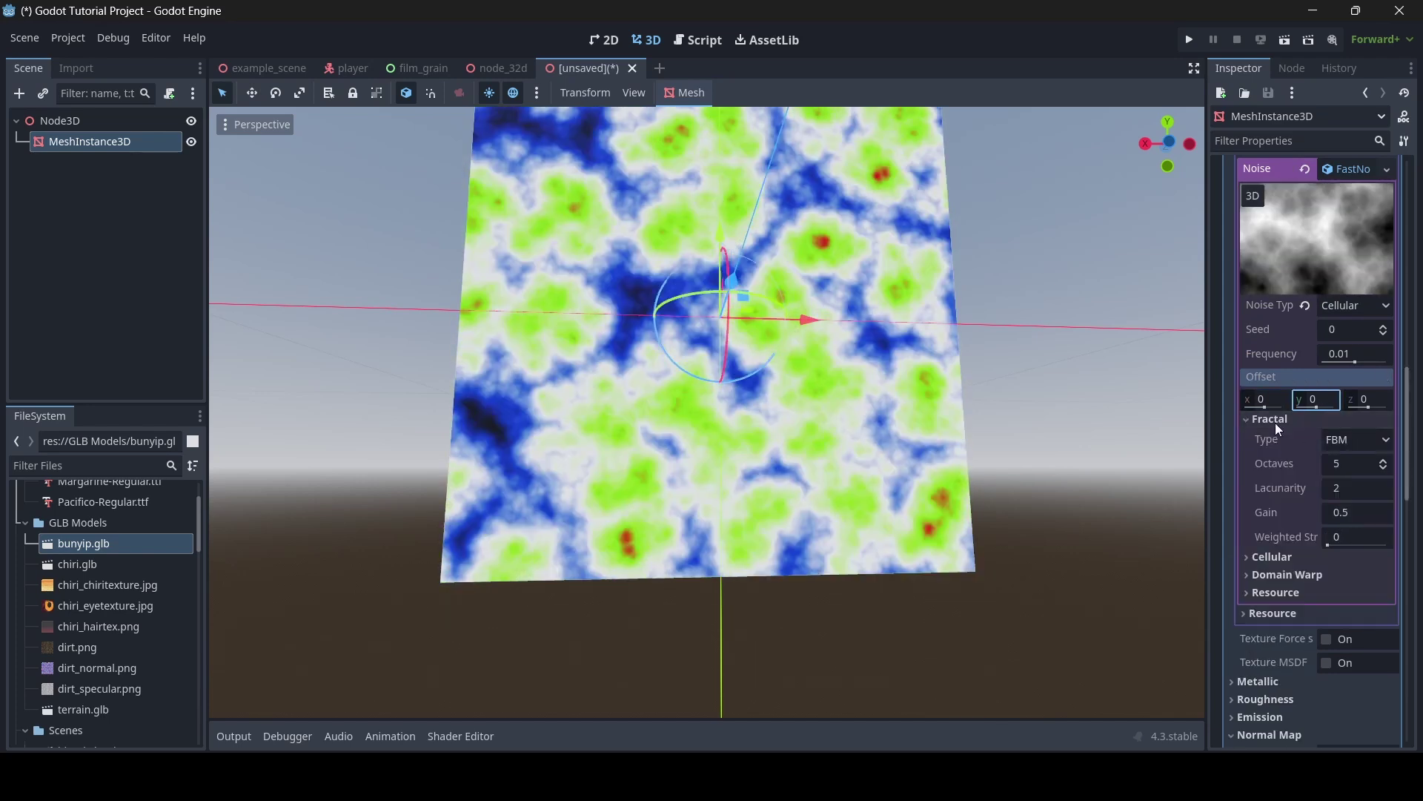
pyautogui.click(1345, 439)
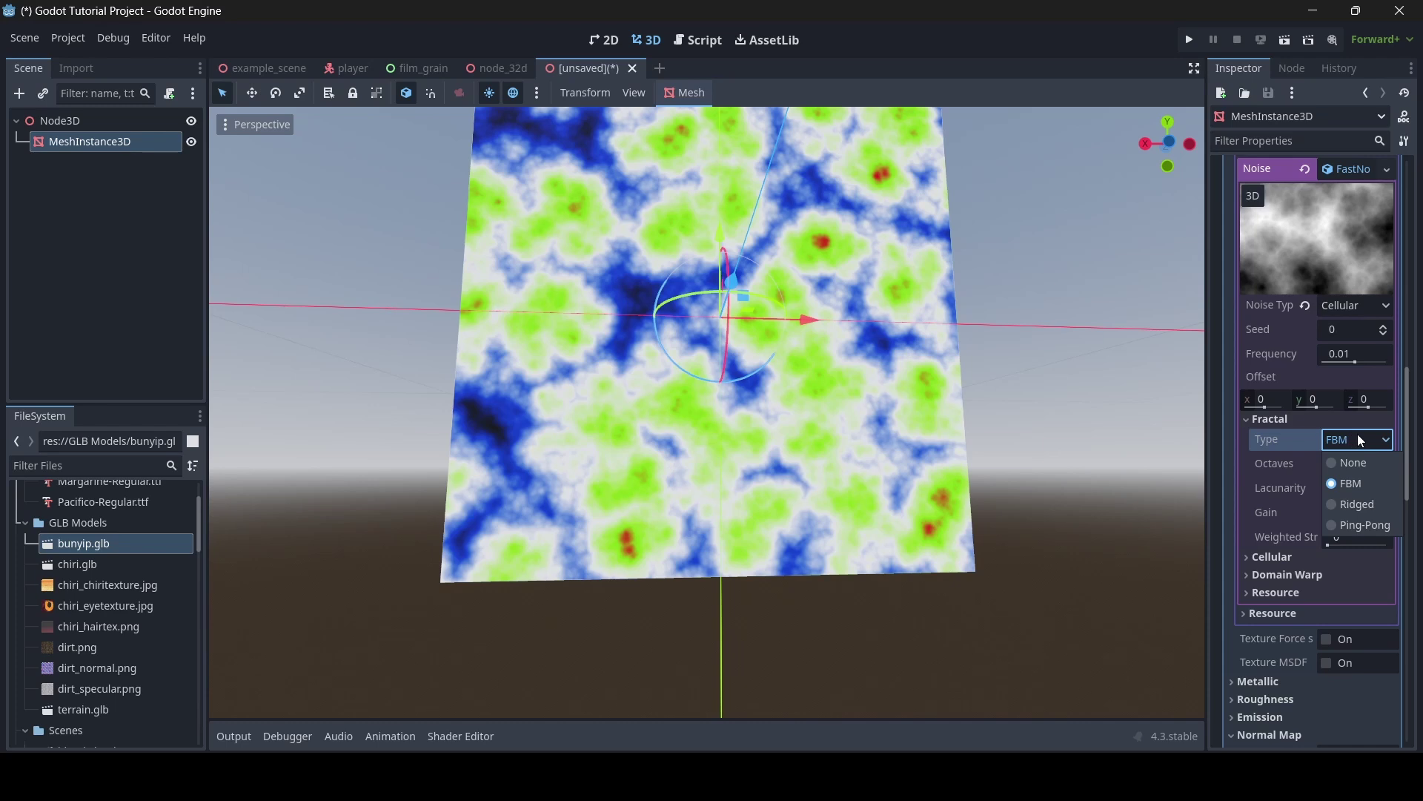
pyautogui.click(1350, 461)
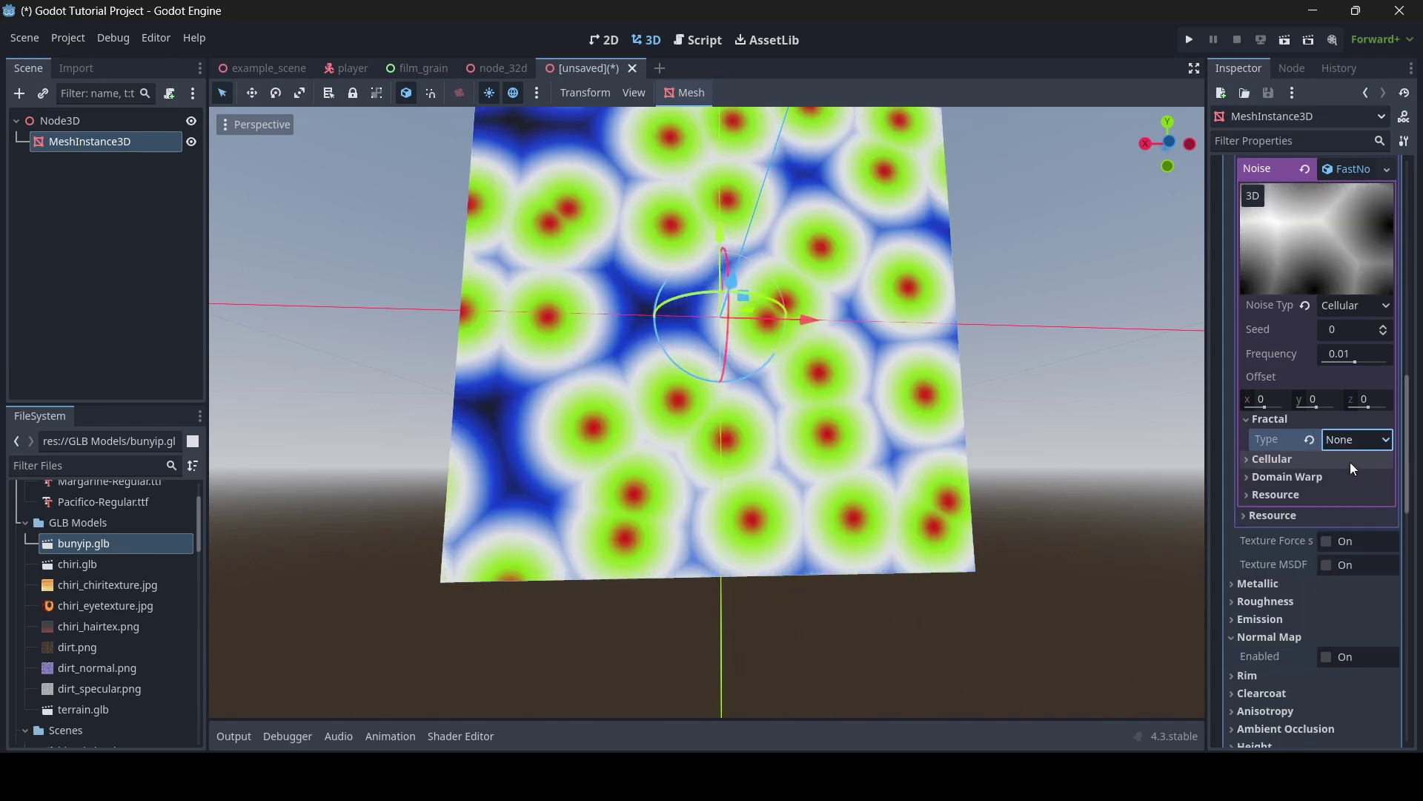
pyautogui.moveTo(704, 467); pyautogui.dragTo(719, 304, button='middle')
pyautogui.scroll(7, 704, 422)
pyautogui.scroll(-15, 704, 423)
pyautogui.scroll(8, 705, 371)
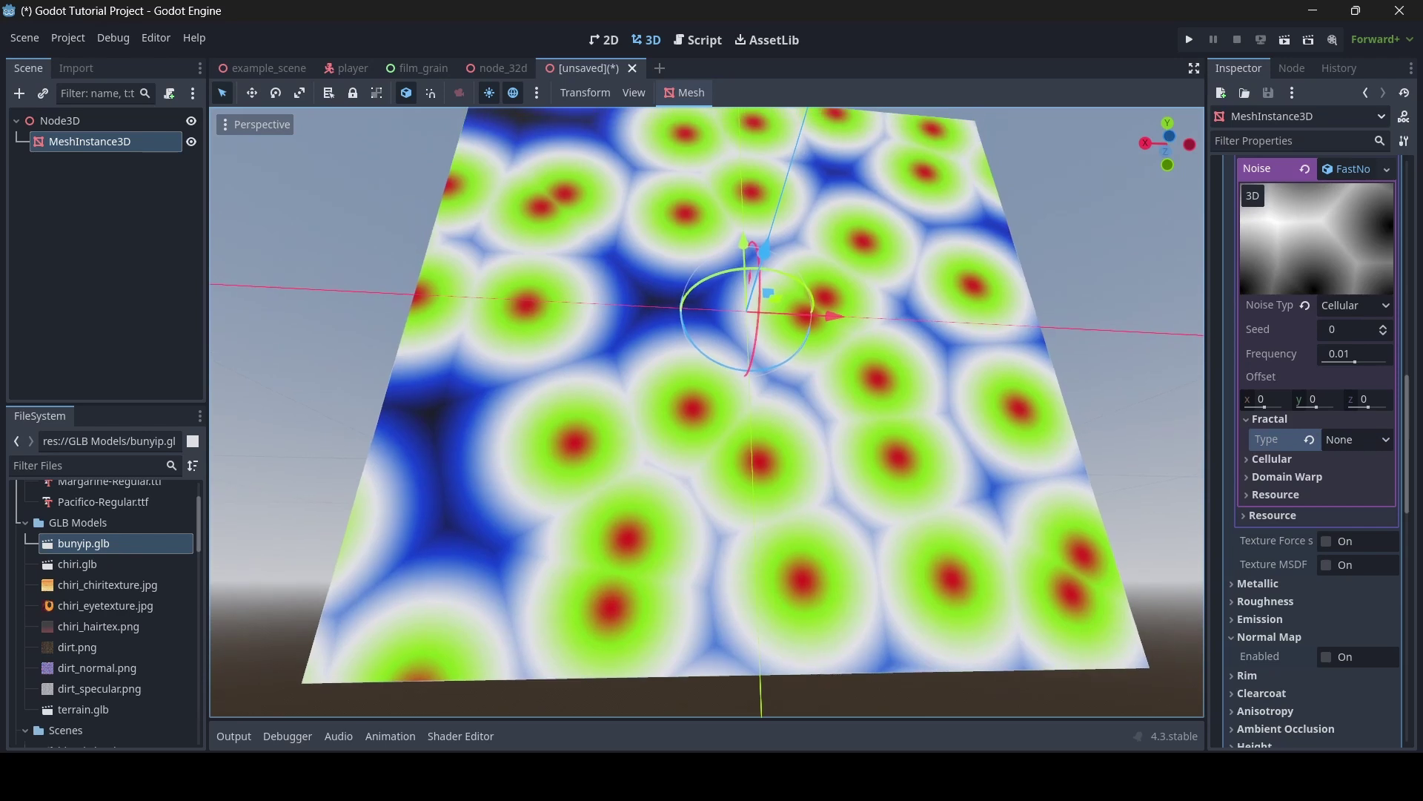
# Step: Compare the FBM, Ridged and Ping-Pong fractal types in turn, then set the fractal type back to FBM
pyautogui.click(1343, 444)
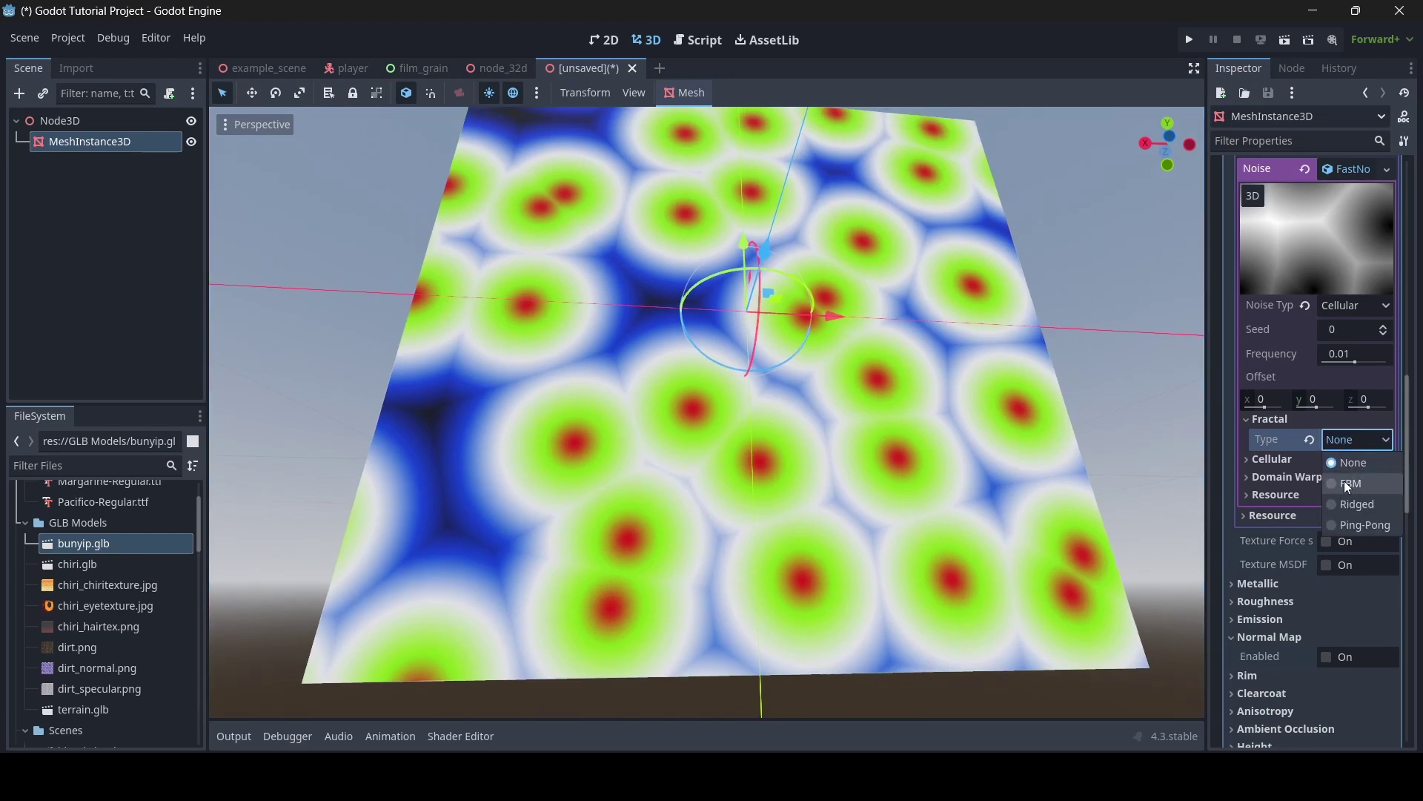
pyautogui.click(1348, 482)
pyautogui.click(1360, 439)
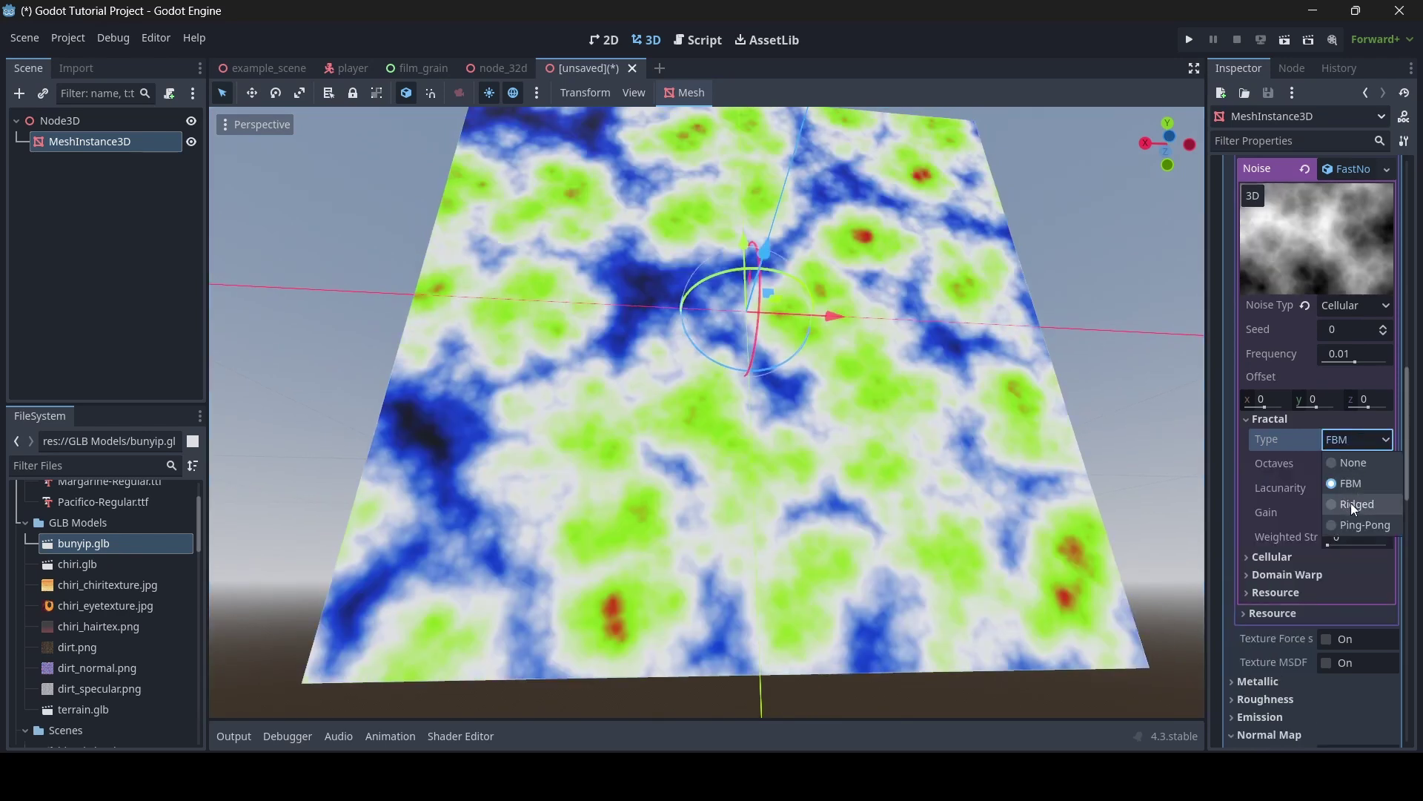
pyautogui.click(1350, 503)
pyautogui.click(1364, 438)
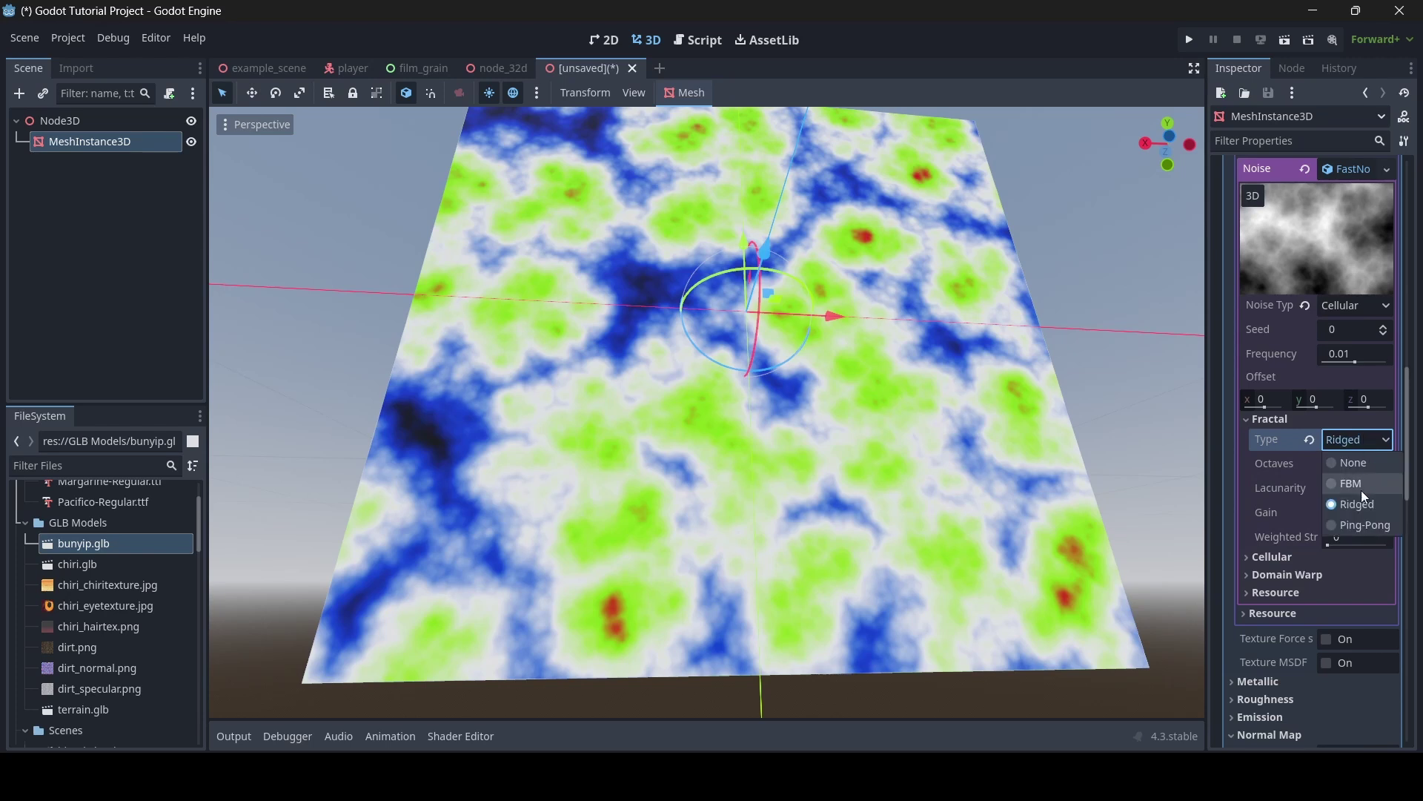
pyautogui.click(1351, 524)
pyautogui.click(1356, 440)
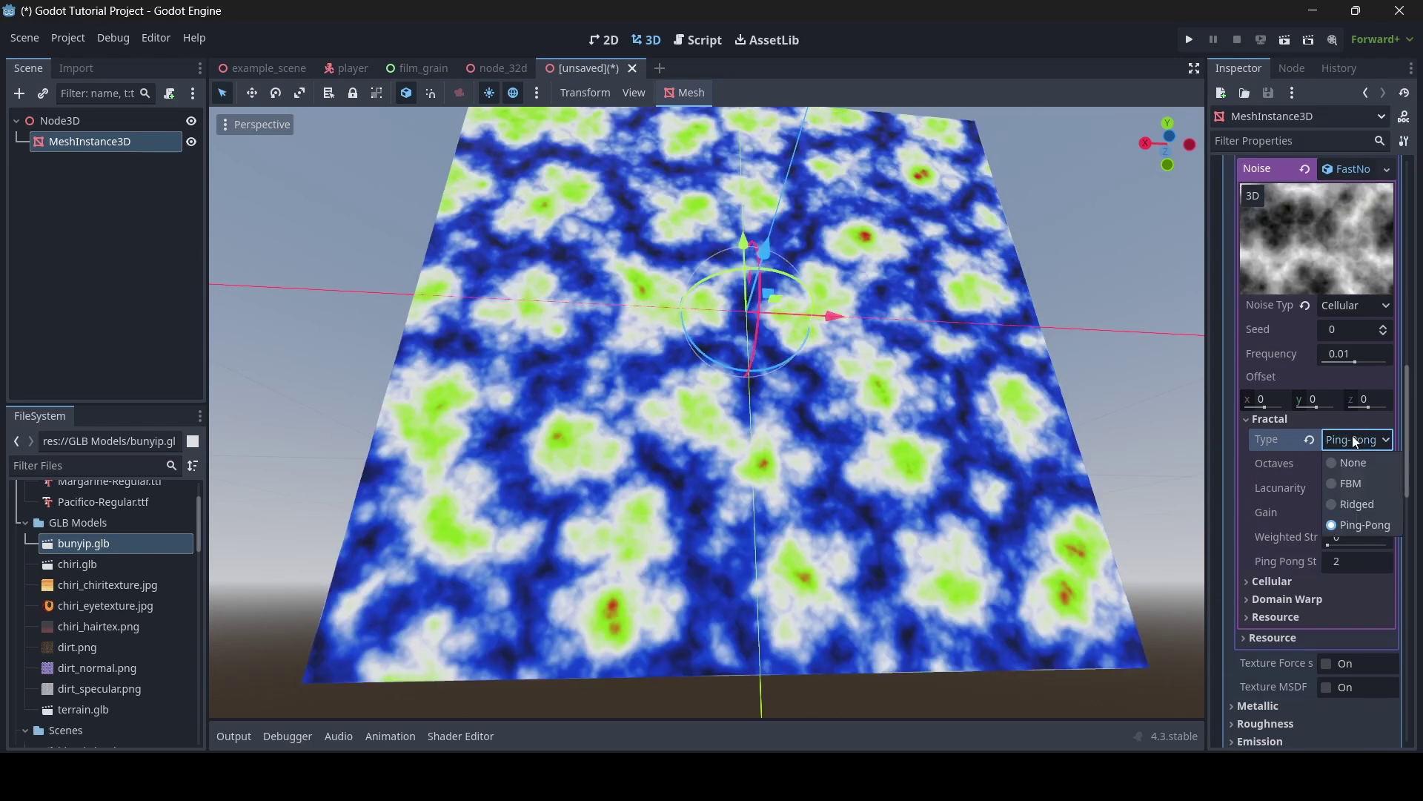
pyautogui.click(1369, 483)
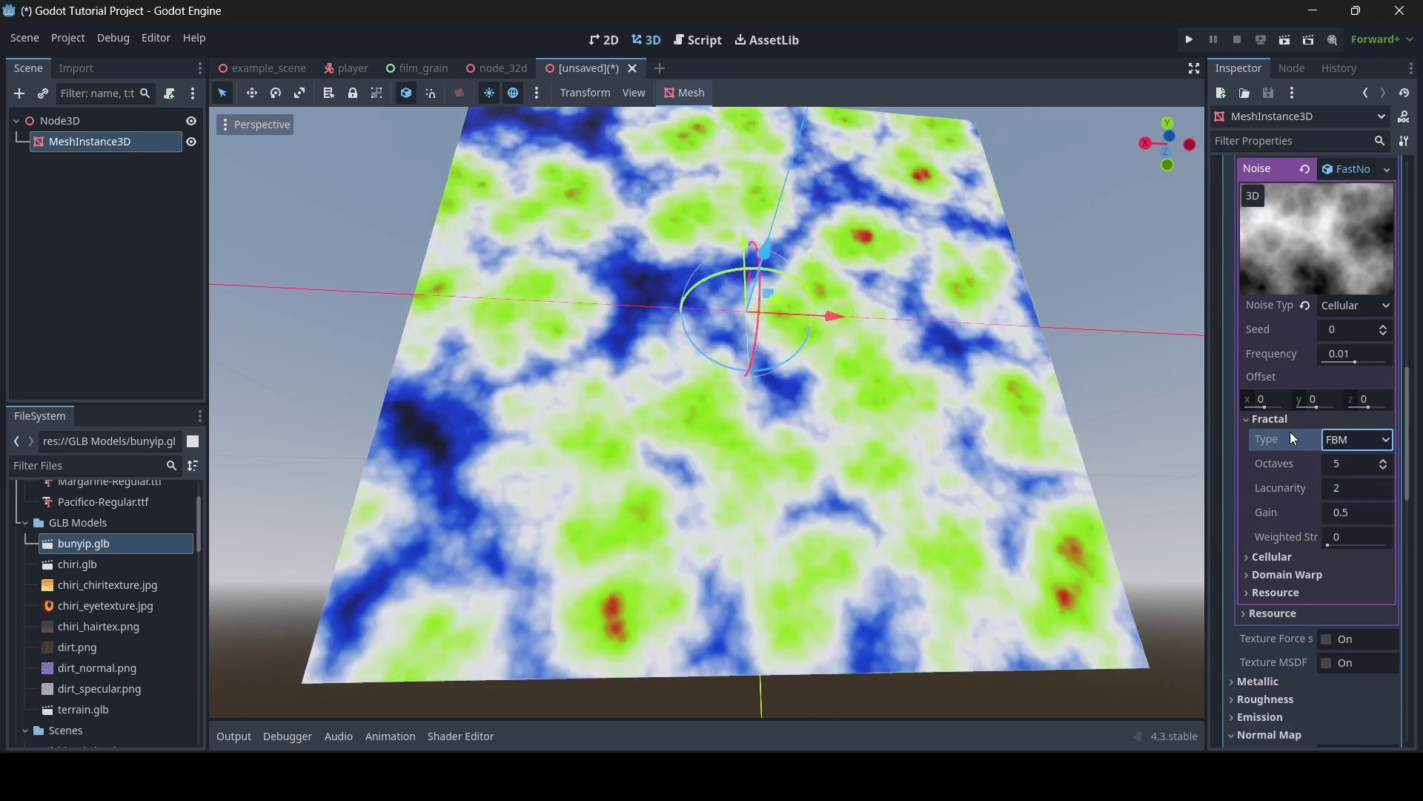
# Step: Try 1 and then 2 fractal octaves to compare the noise detail
pyautogui.click(1354, 467)
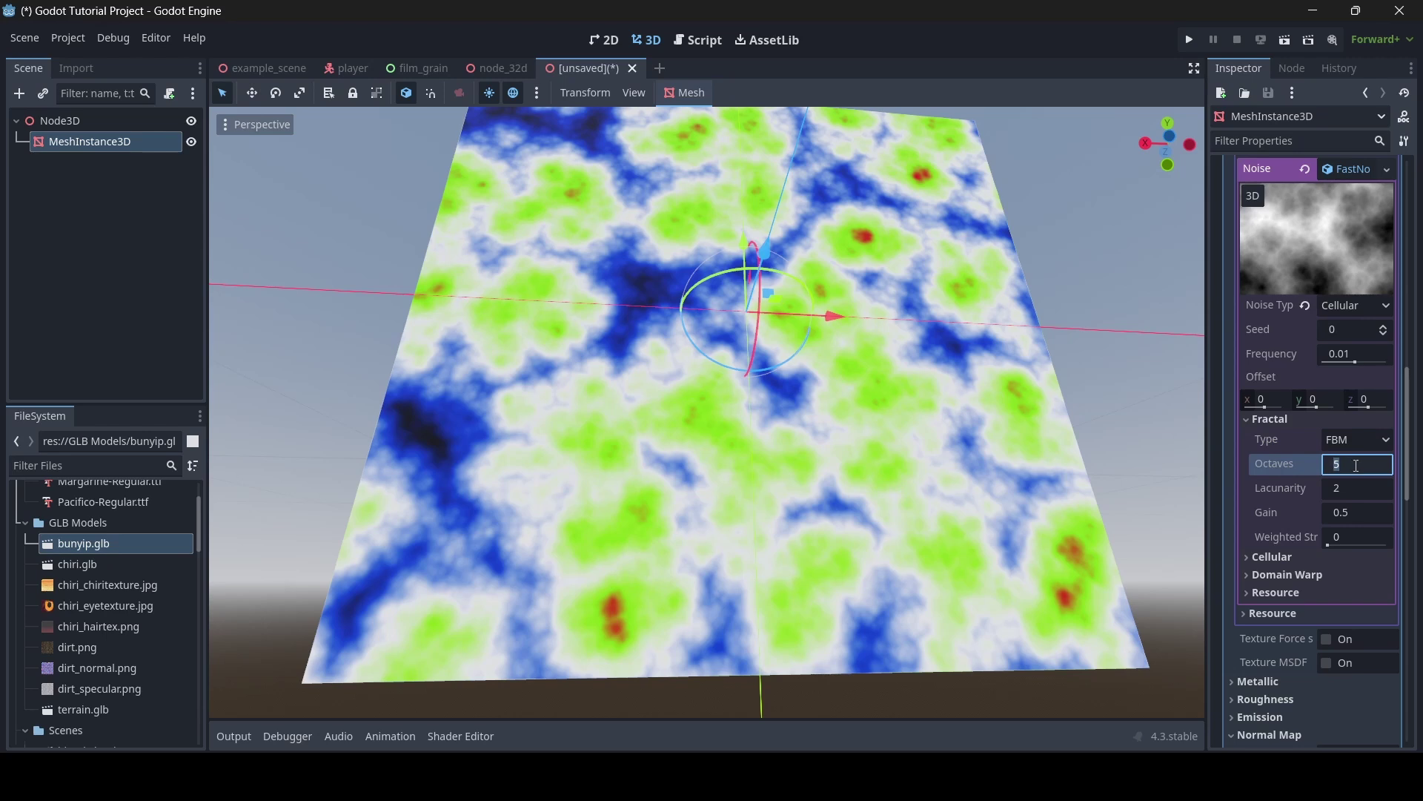
pyautogui.write('1')
pyautogui.press('Return')
pyautogui.click(1357, 466)
pyautogui.write('2')
pyautogui.press('Return')
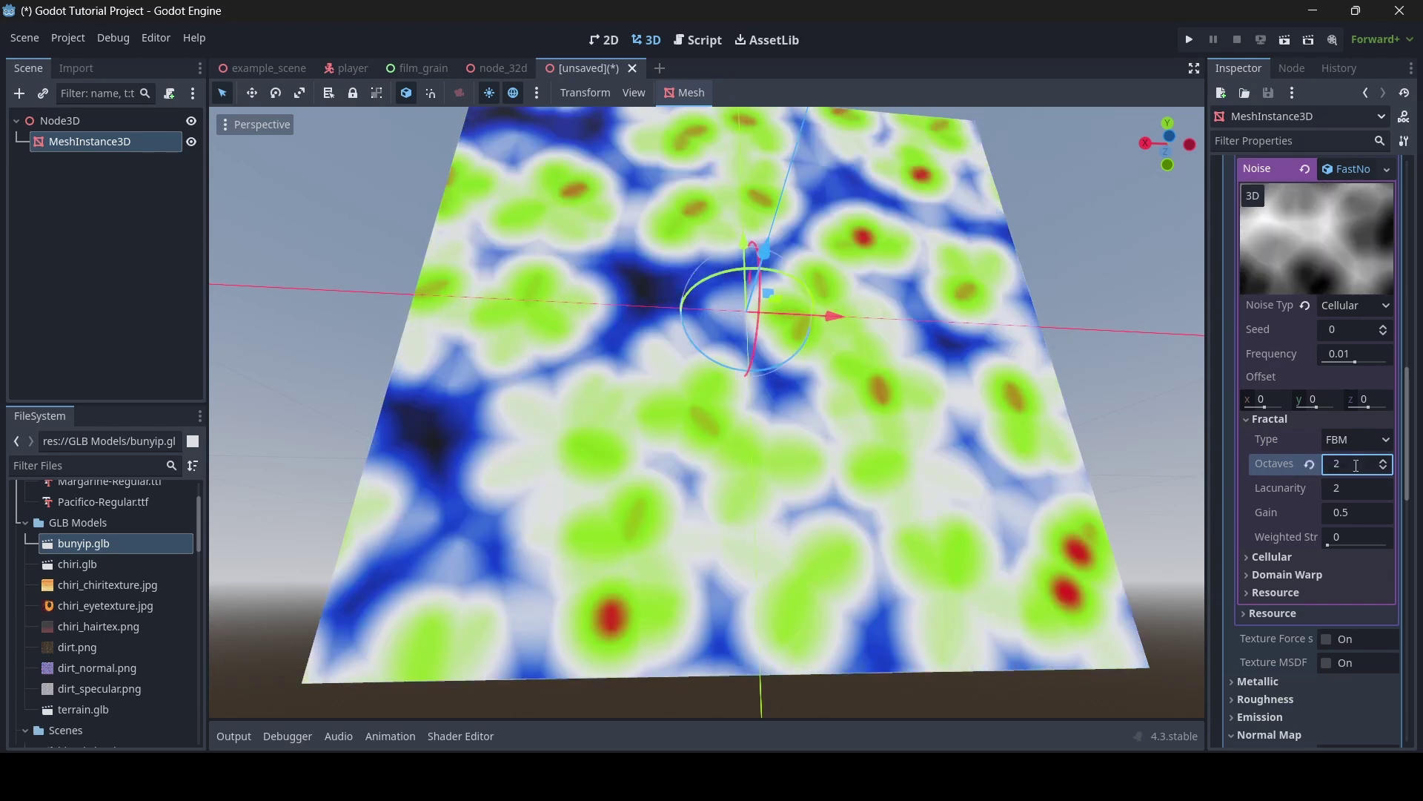
# Step: Try 3, 7 and again 3 fractal octaves to compare the detail, then set the octaves to 2
pyautogui.click(1356, 465)
pyautogui.press('Return')
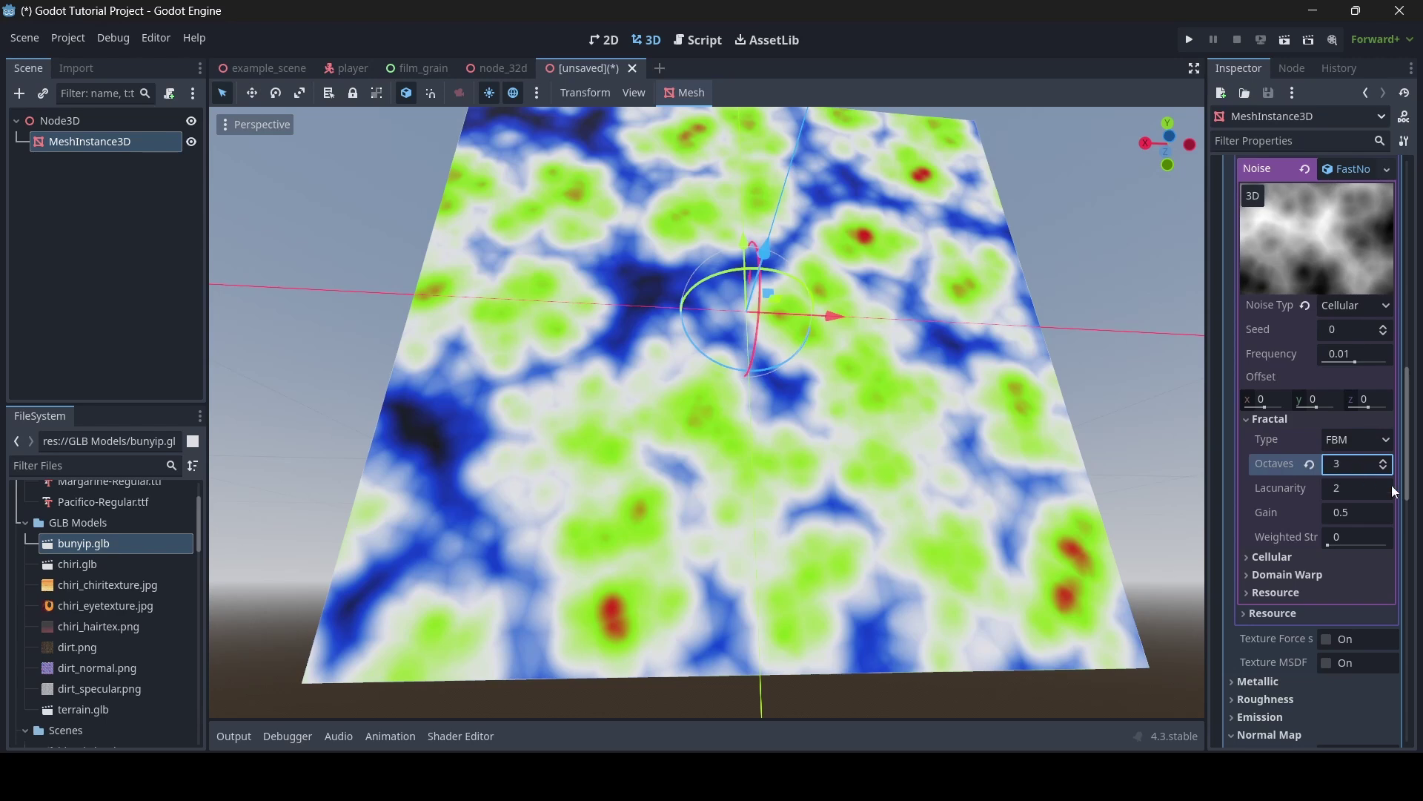
pyautogui.write('7')
pyautogui.press('Return')
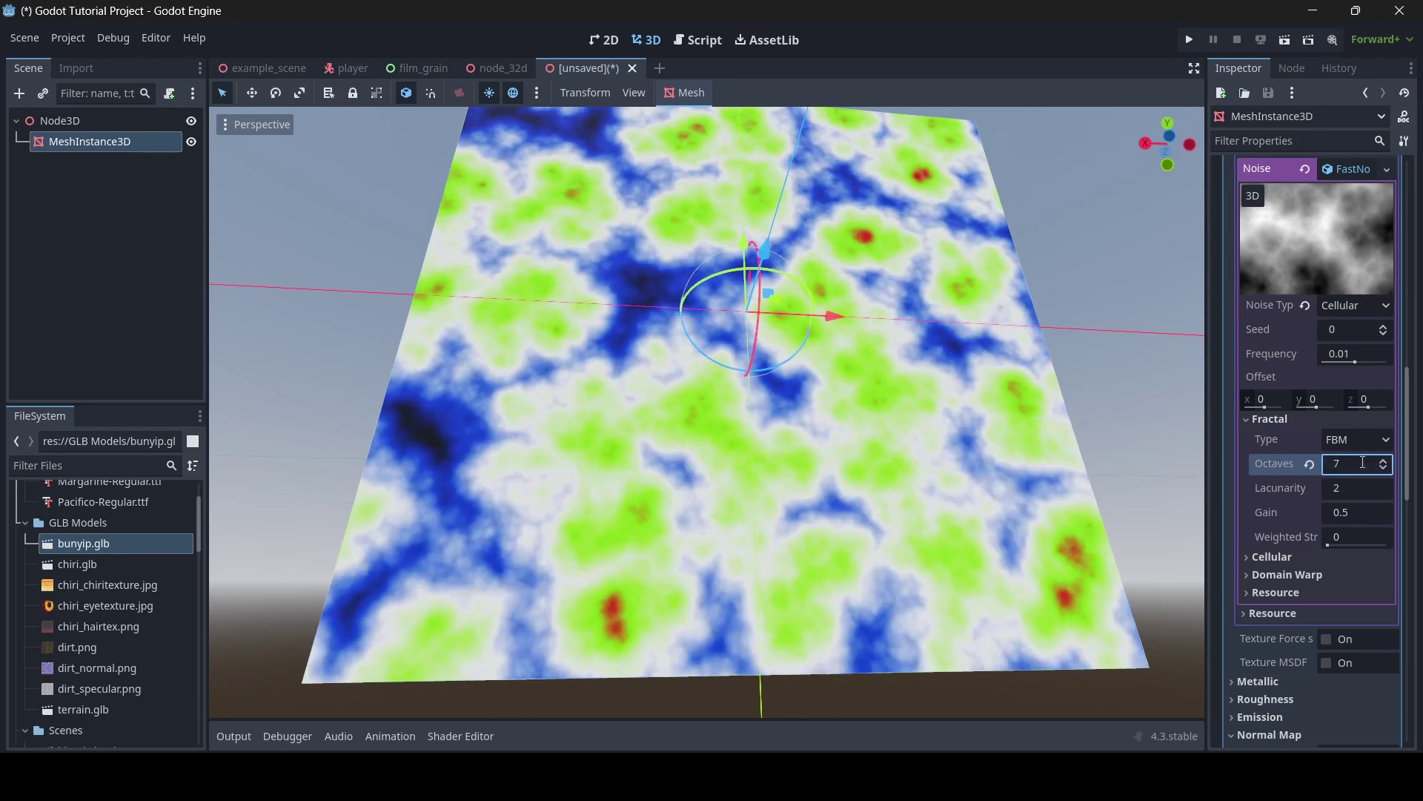
pyautogui.write('3')
pyautogui.press('Return')
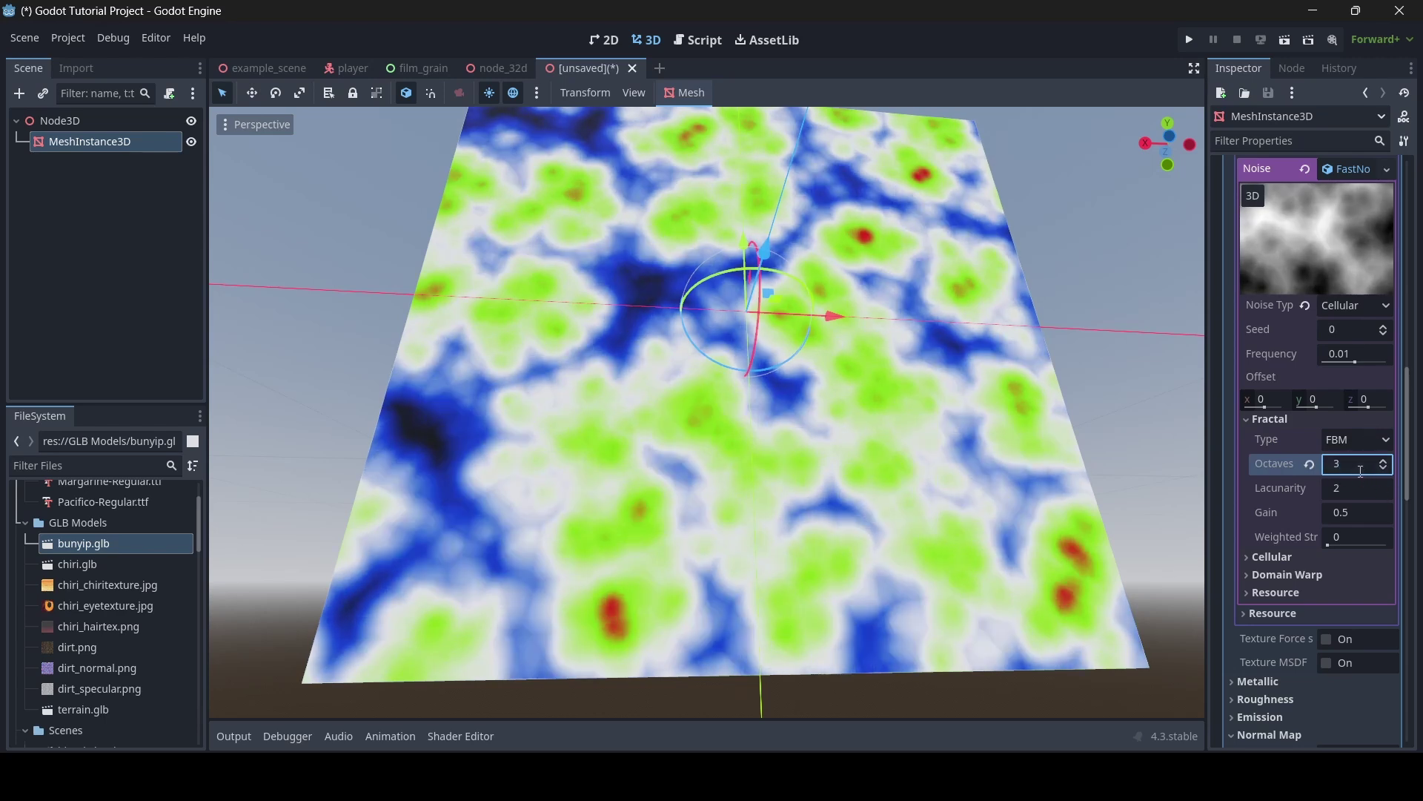
pyautogui.click(1360, 471)
pyautogui.write('2')
pyautogui.press('Return')
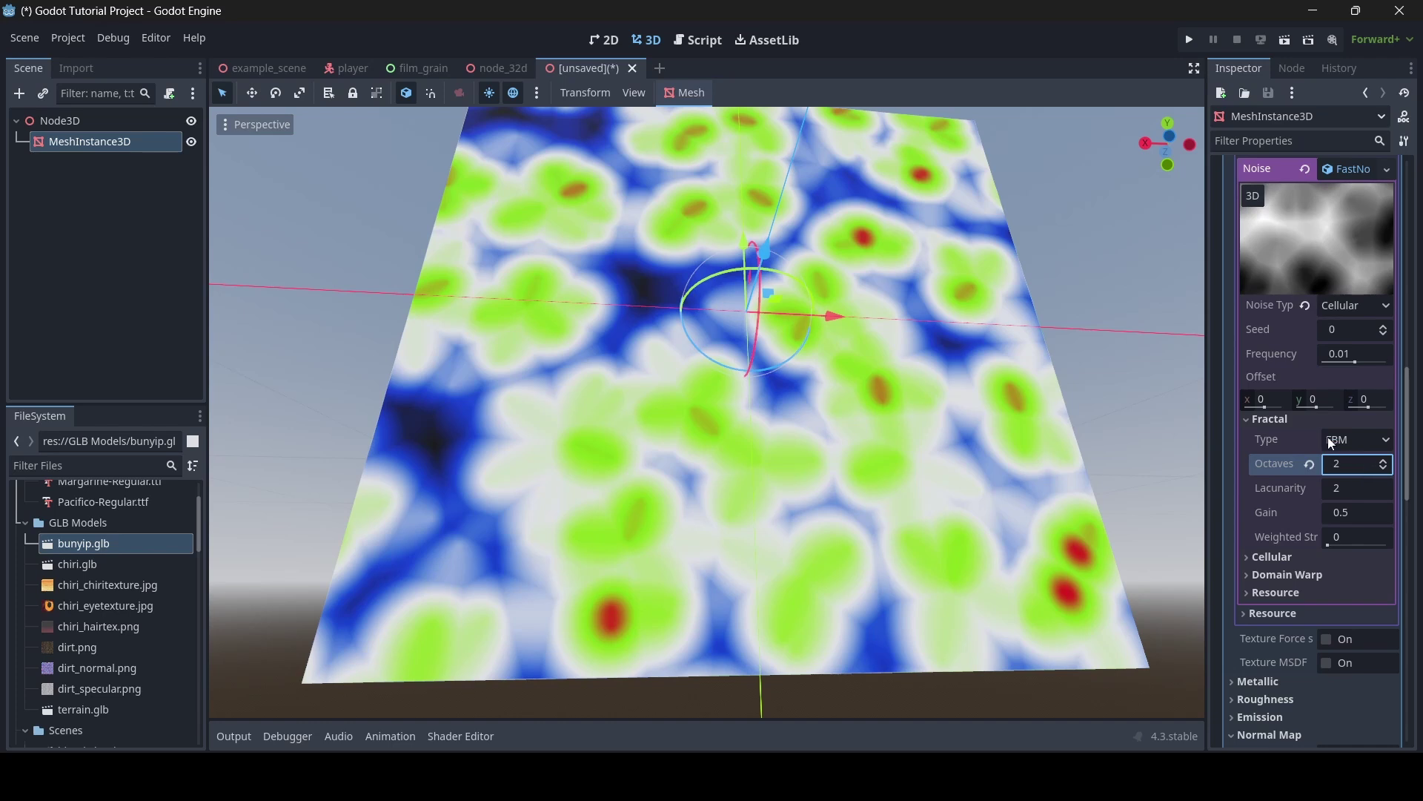
# Step: Set the fractal lacunarity to 1 and the octaves to 5
pyautogui.click(1344, 487)
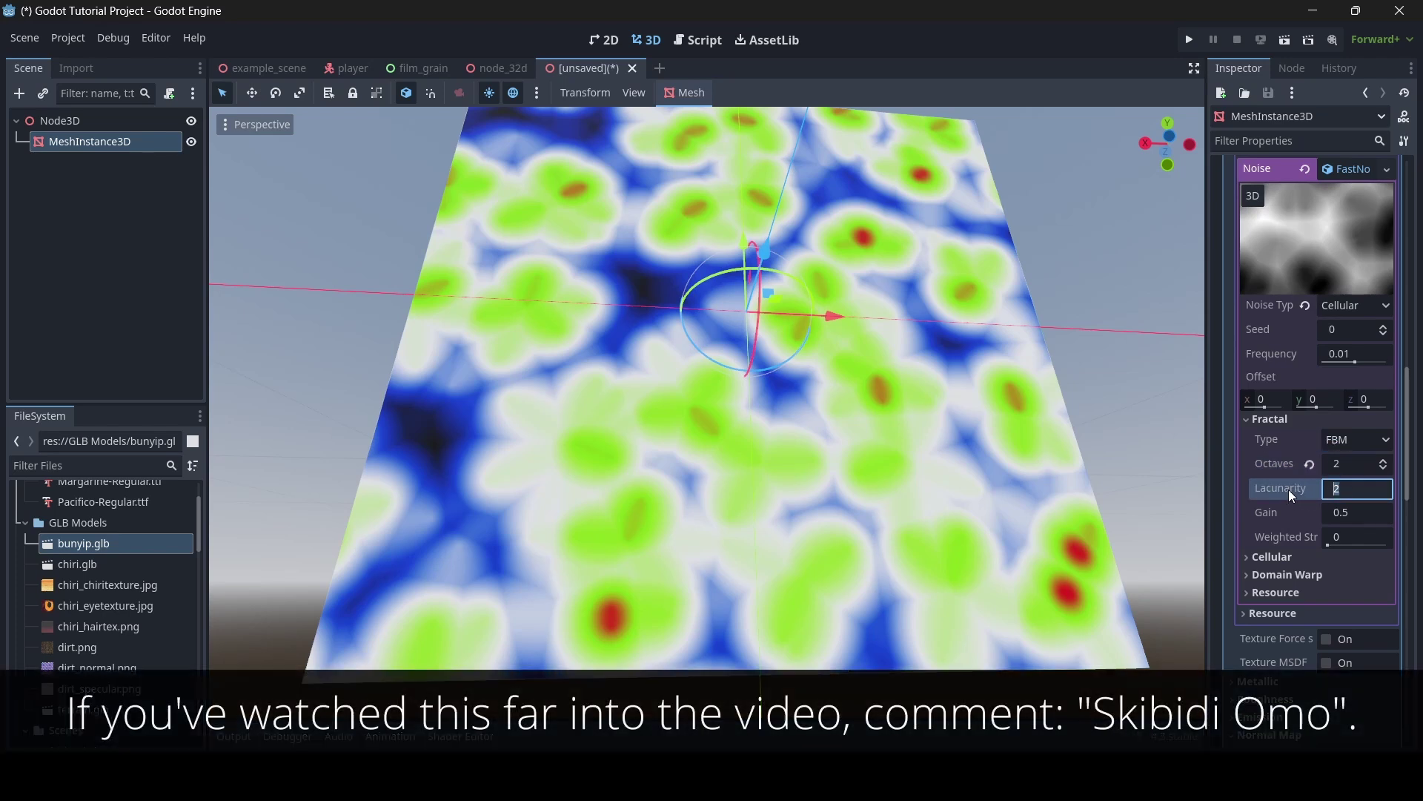
pyautogui.moveTo(1288, 489)
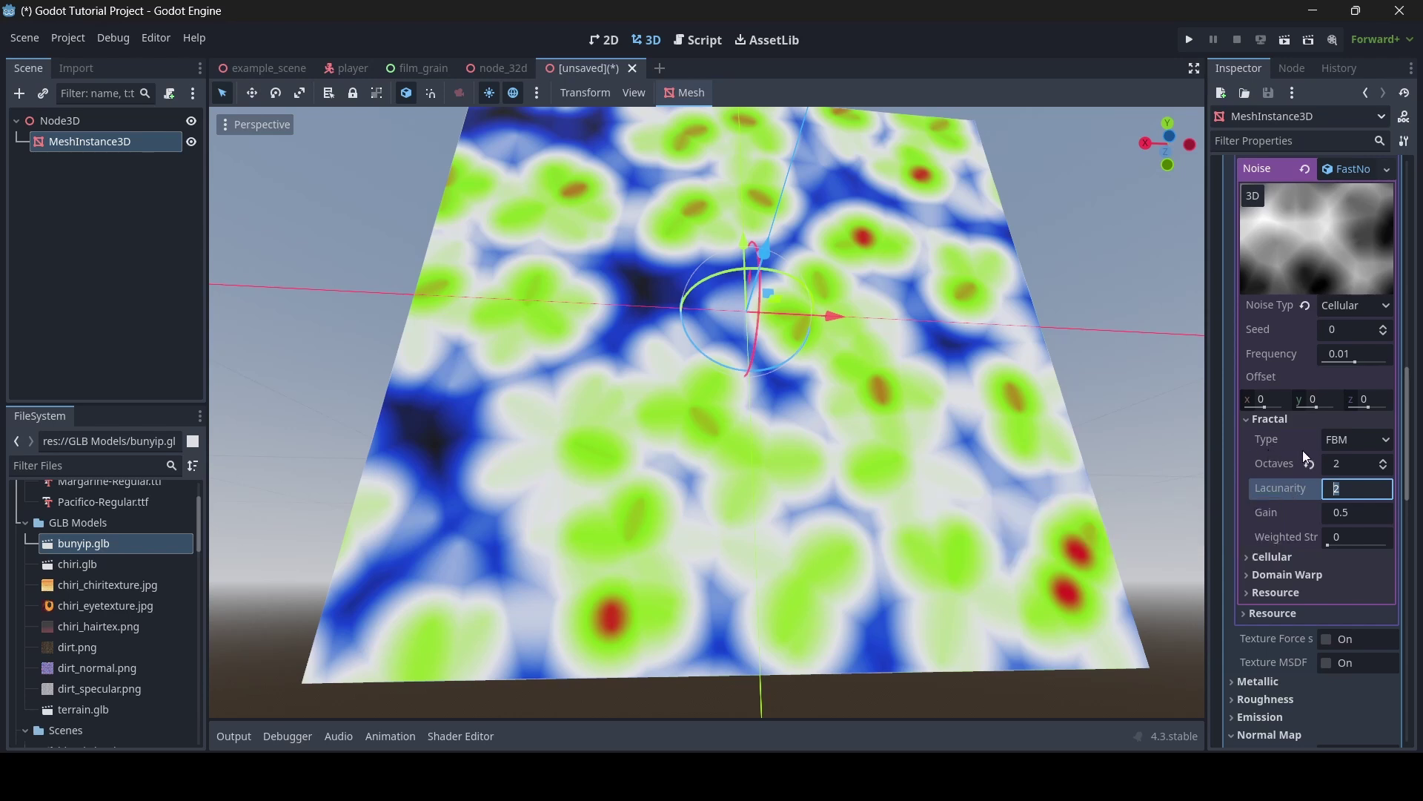
pyautogui.write('1')
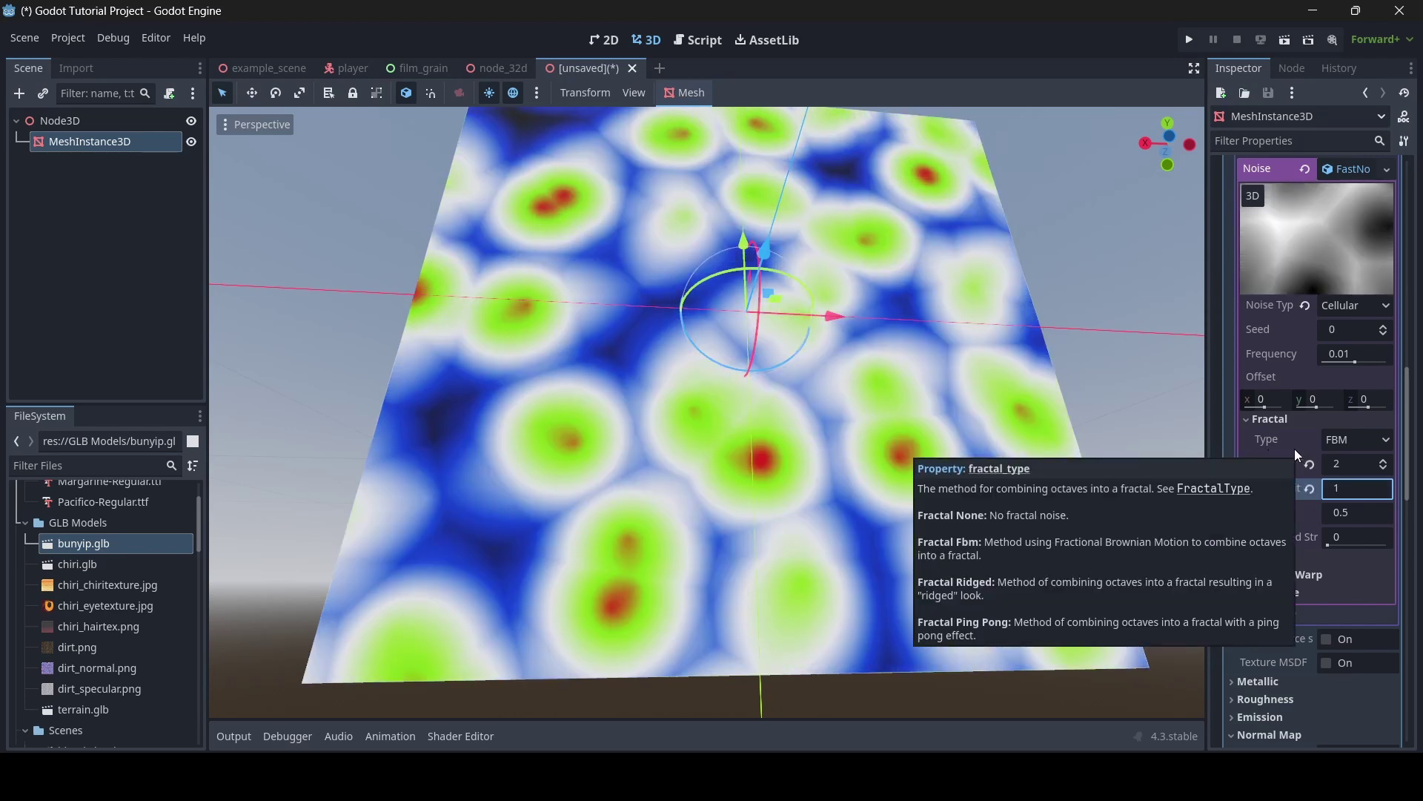
pyautogui.click(1355, 468)
pyautogui.write('5')
pyautogui.press('Return')
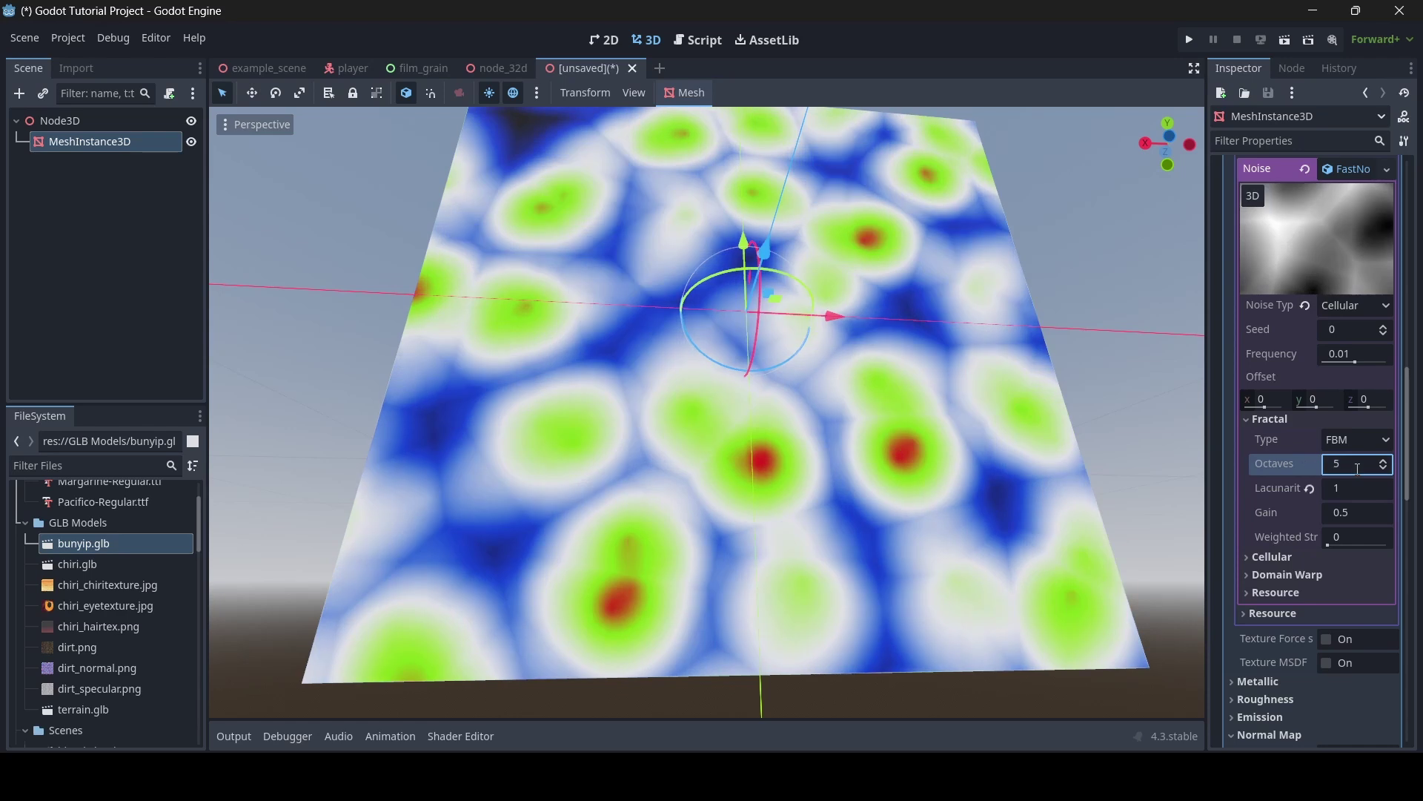
# Step: Compare fractal lacunarity values of 0, 6, 2 and again 6 on the plane
pyautogui.click(1361, 488)
pyautogui.write('0')
pyautogui.press('Return')
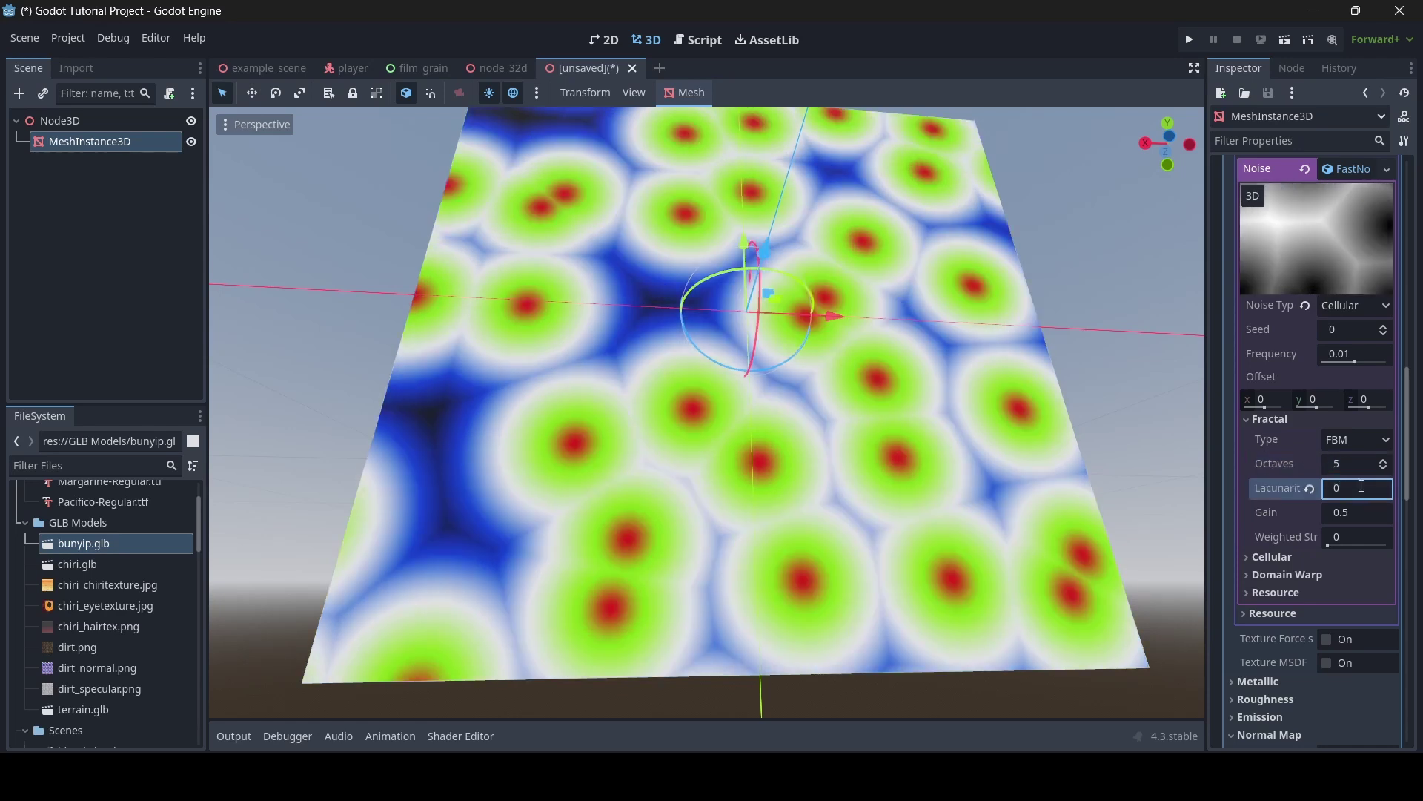
pyautogui.write('6')
pyautogui.press('Return')
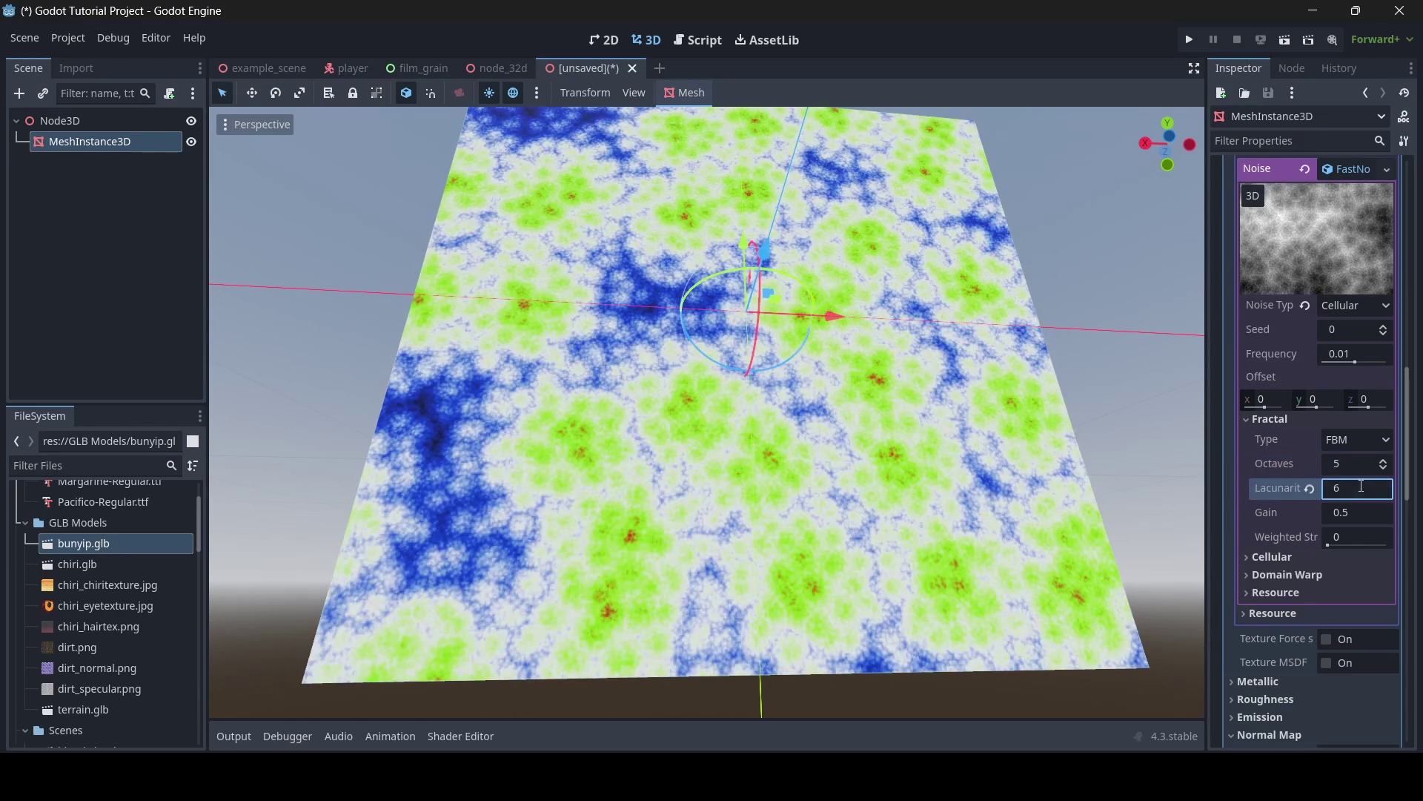
pyautogui.write('2')
pyautogui.press('Return')
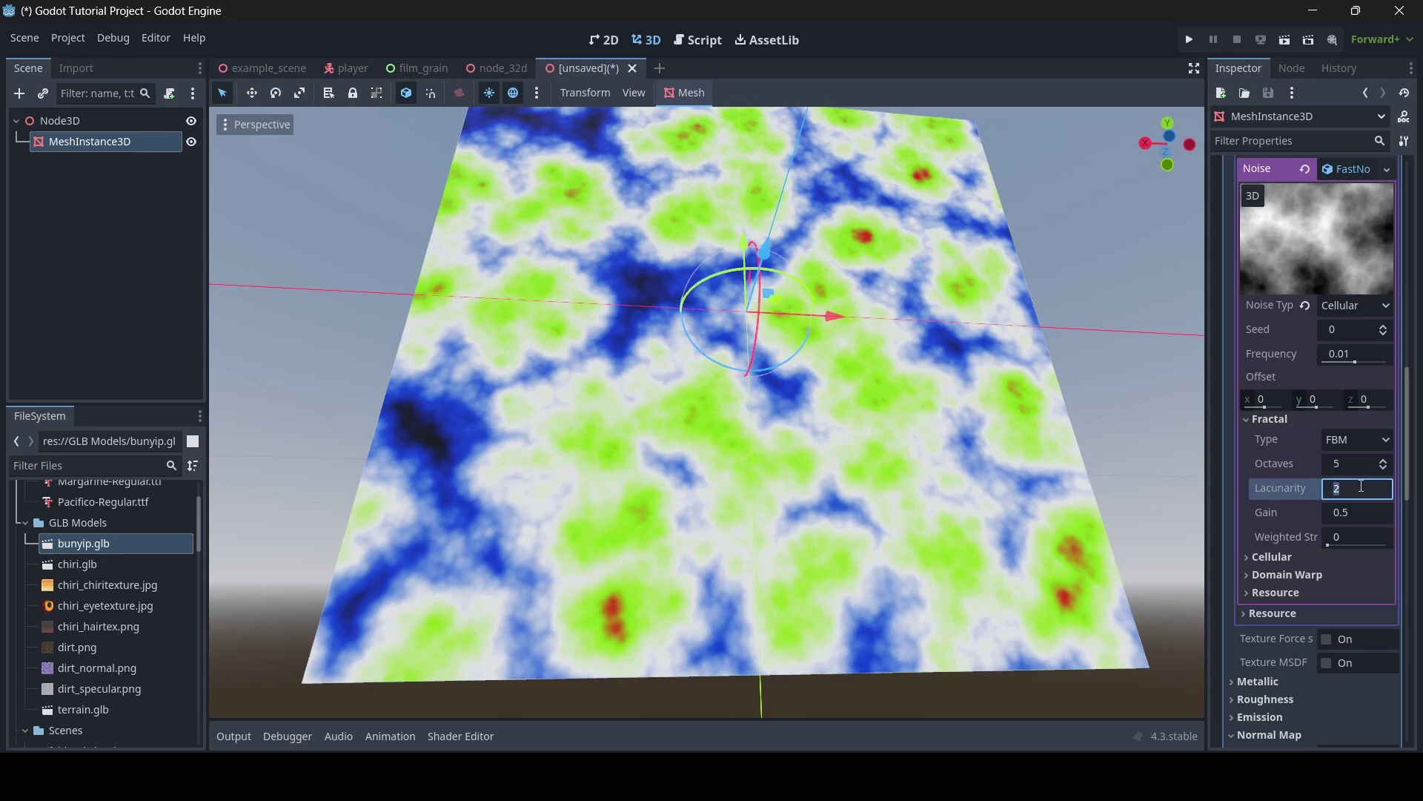
pyautogui.write('6')
pyautogui.press('Return')
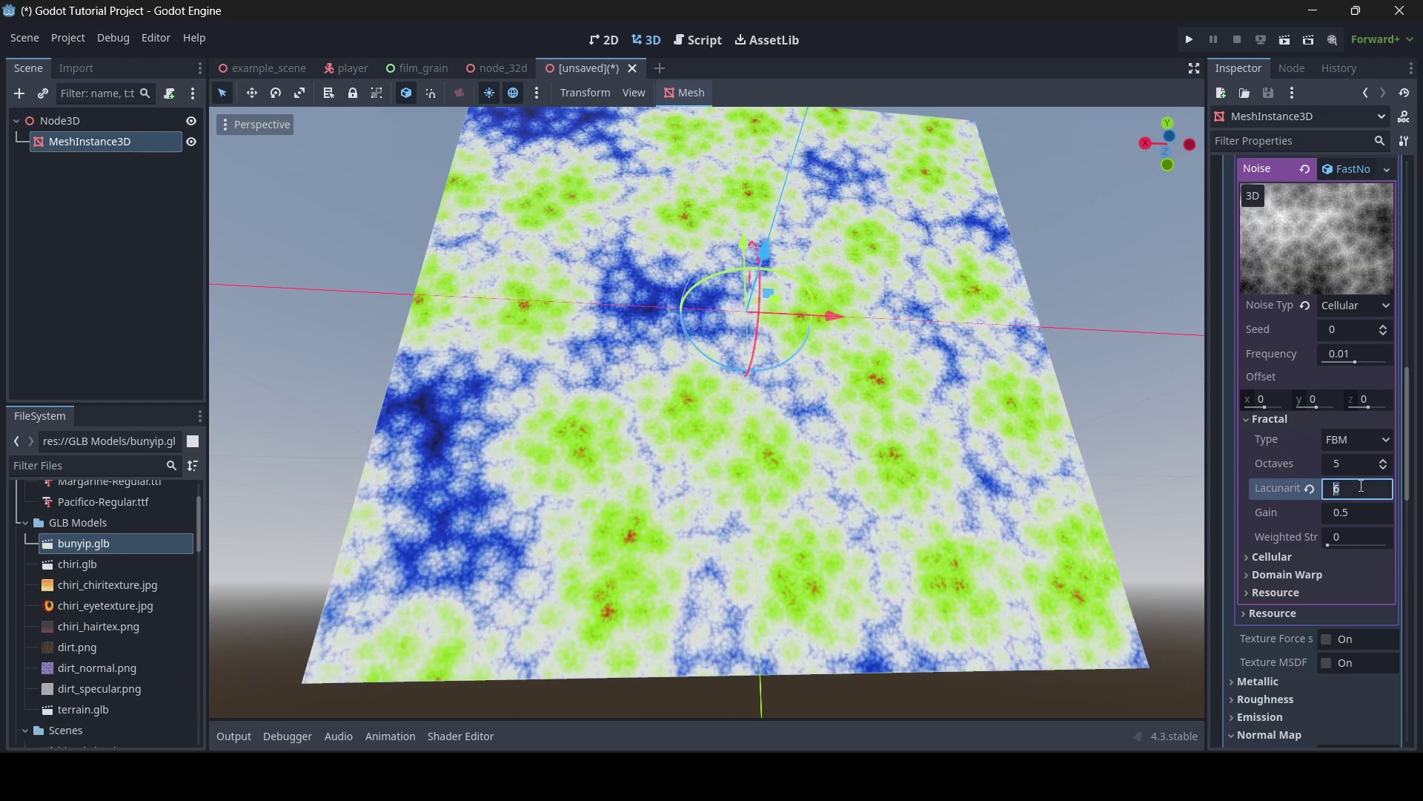
# Step: Set the fractal lacunarity to 10 and inspect the resulting pattern on the plane from several distances
pyautogui.write('10')
pyautogui.press('Return')
pyautogui.moveTo(1066, 331); pyautogui.dragTo(1068, 400, button='middle')
pyautogui.scroll(15, 1075, 326)
pyautogui.scroll(-20, 1075, 326)
pyautogui.scroll(15, 706, 413)
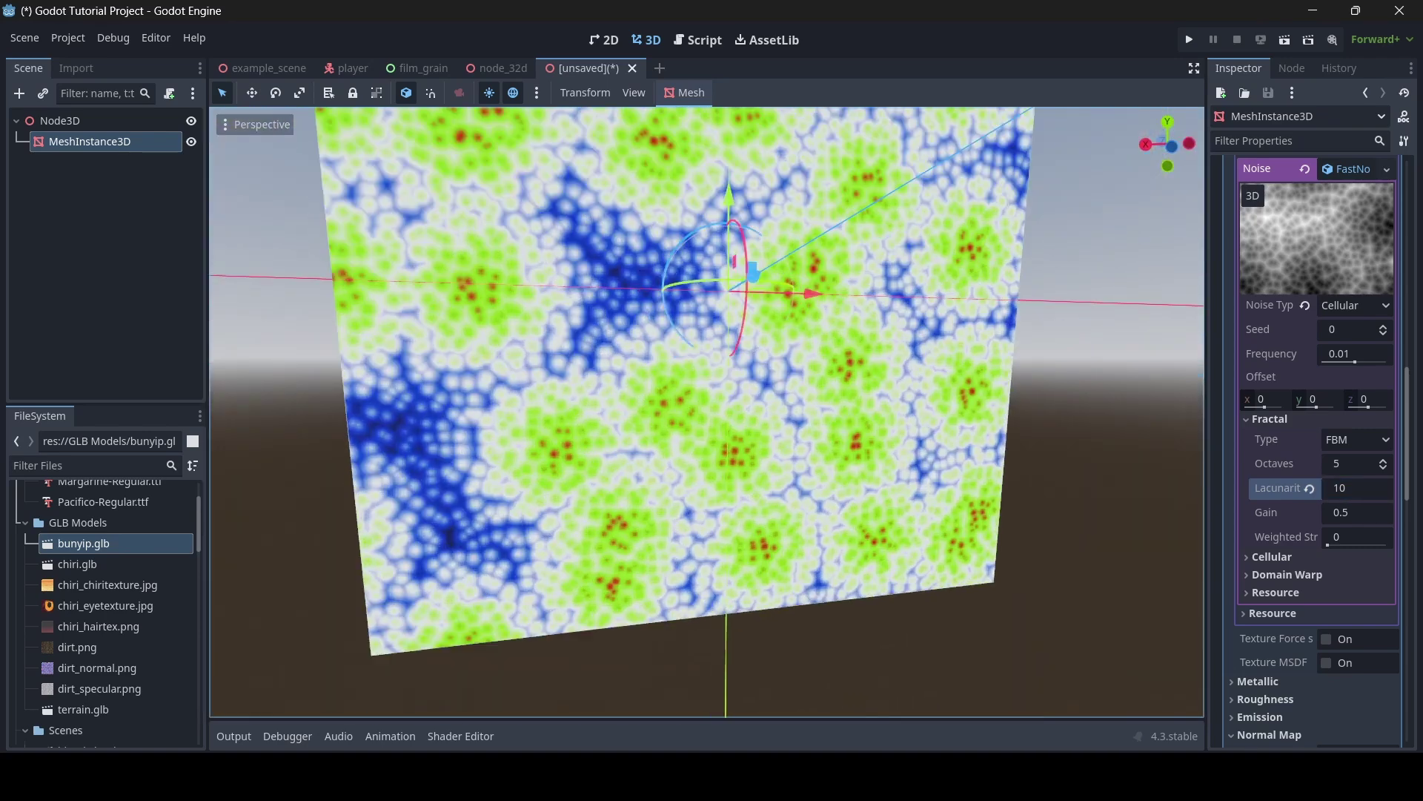
pyautogui.moveTo(707, 412)
pyautogui.mouseDown(button='middle')
pyautogui.moveTo(707, 375)
pyautogui.moveTo(726, 363)
pyautogui.moveTo(708, 390)
pyautogui.mouseUp(button='middle')
pyautogui.scroll(-9, 706, 413)
pyautogui.scroll(8, 706, 412)
pyautogui.scroll(-14, 707, 412)
pyautogui.scroll(10, 706, 412)
pyautogui.moveTo(889, 363)
pyautogui.mouseDown(button='right')
pyautogui.moveTo(870, 367)
pyautogui.moveTo(883, 387)
pyautogui.moveTo(896, 359)
pyautogui.mouseUp(button='right')
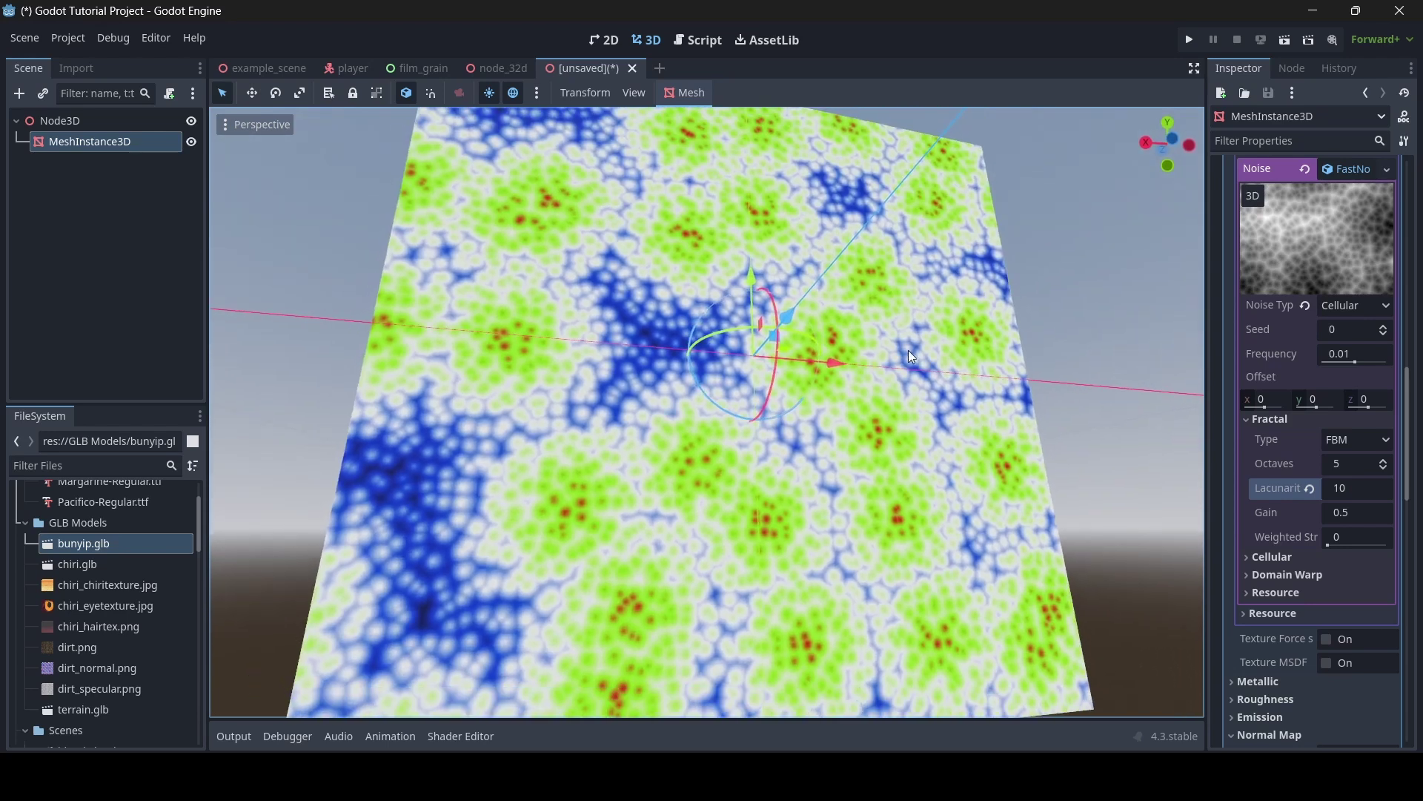
# Step: Try fractal gain values of 1, 0.1 and 0.2 in turn to compare the pattern
pyautogui.click(1354, 513)
pyautogui.write('1')
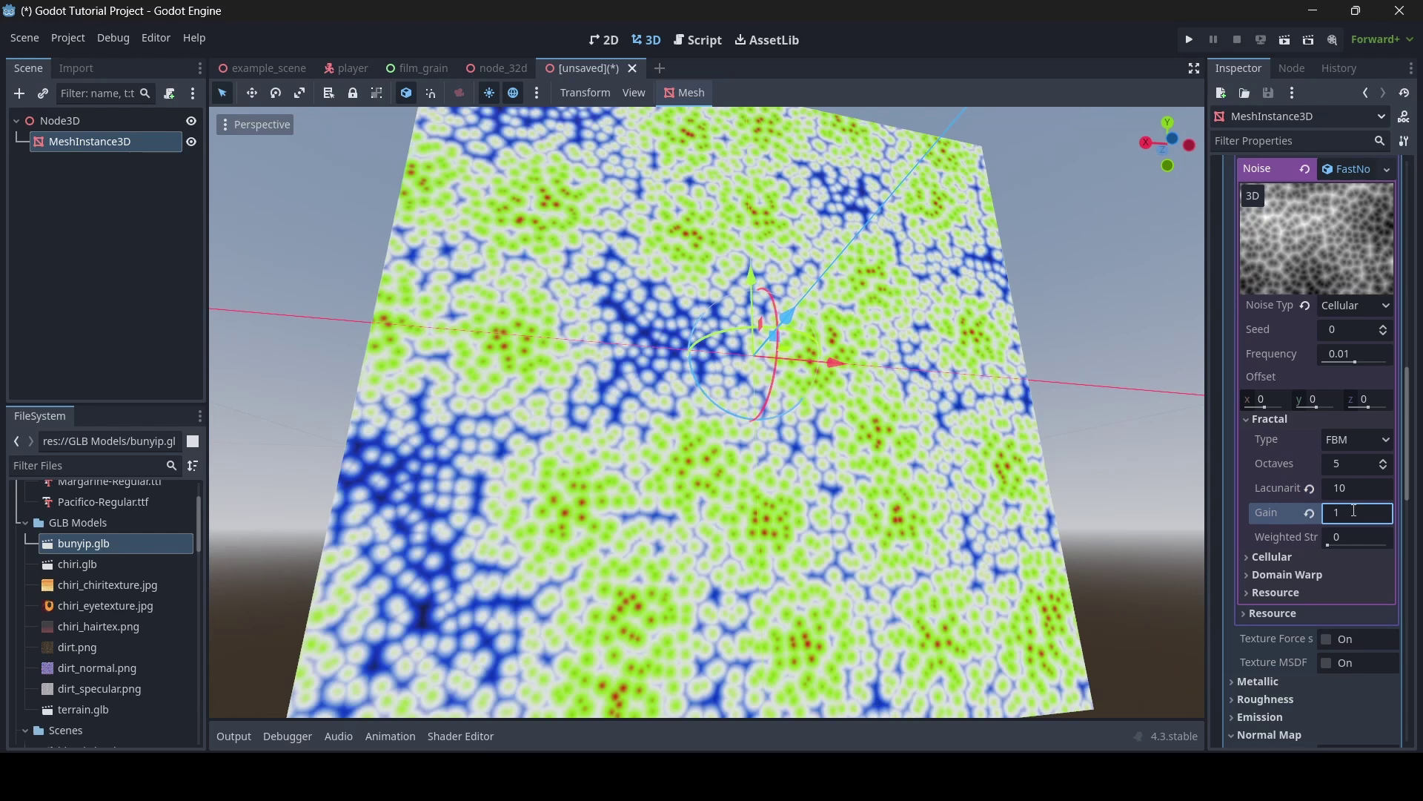
pyautogui.write('0.1')
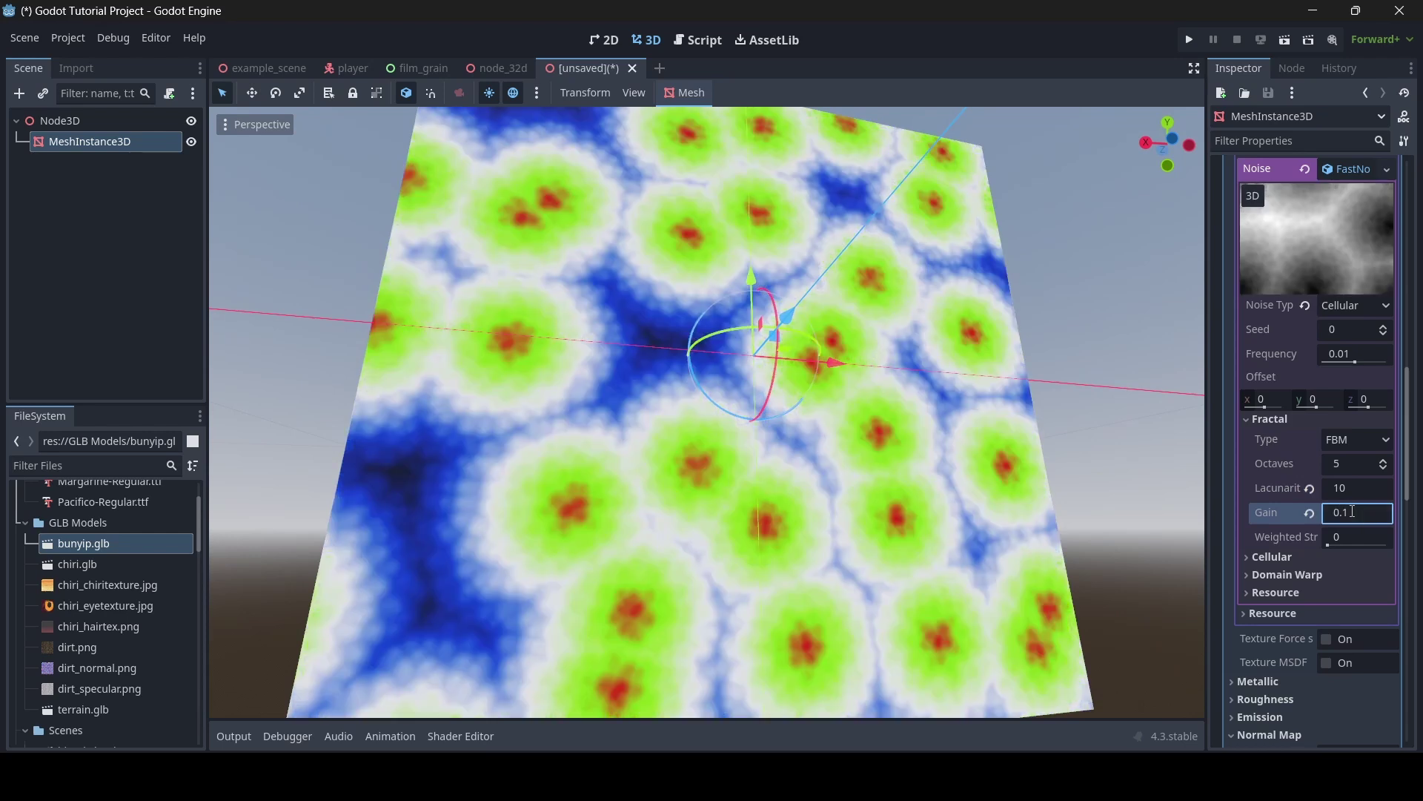
pyautogui.click(1352, 512)
pyautogui.write('0.2')
pyautogui.press('Return')
# Step: Try a fractal gain of 0.4 and inspect the pattern on the plane
pyautogui.write('0.4')
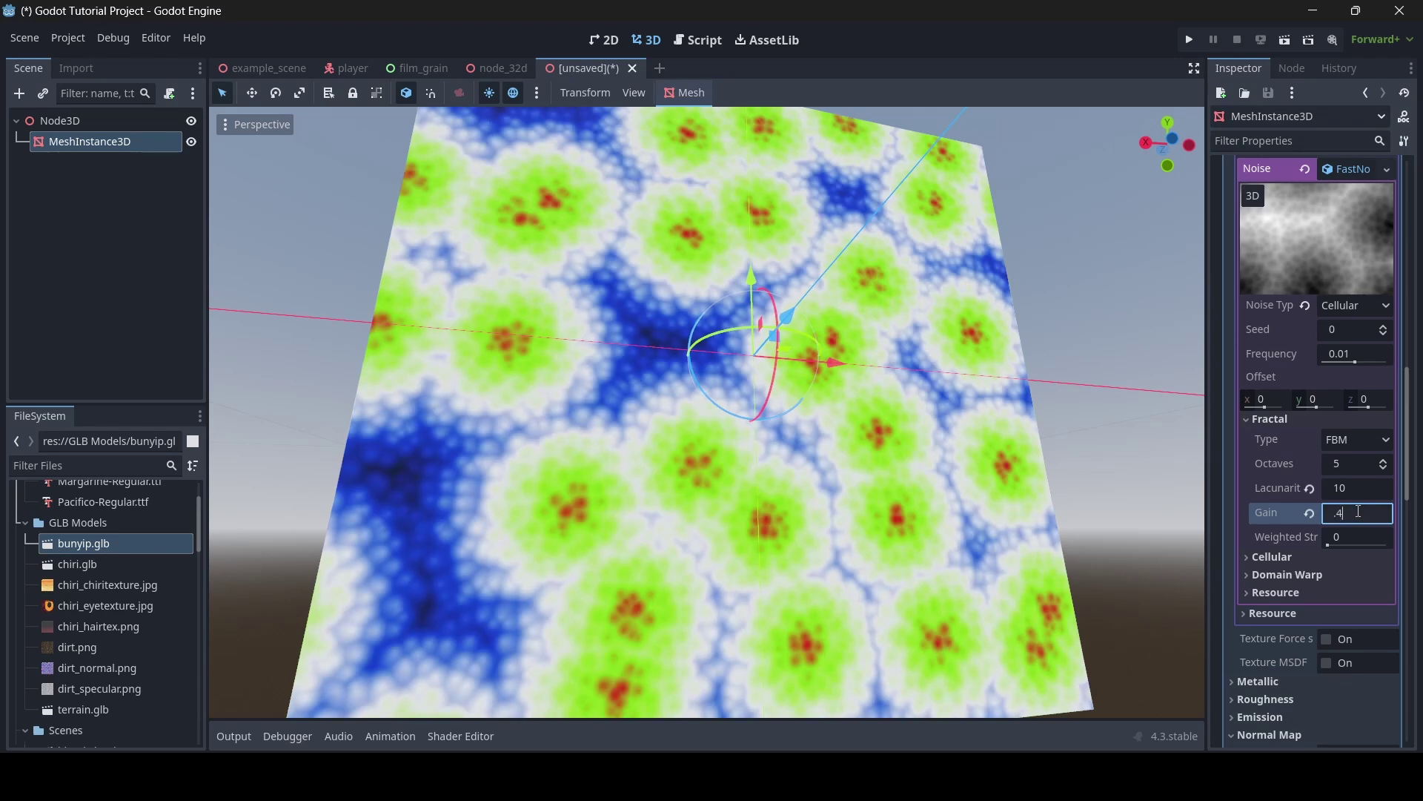
pyautogui.press('Return')
pyautogui.press('w')
pyautogui.moveTo(889, 445); pyautogui.dragTo(889, 423, button='right')
pyautogui.scroll(-3, 707, 412)
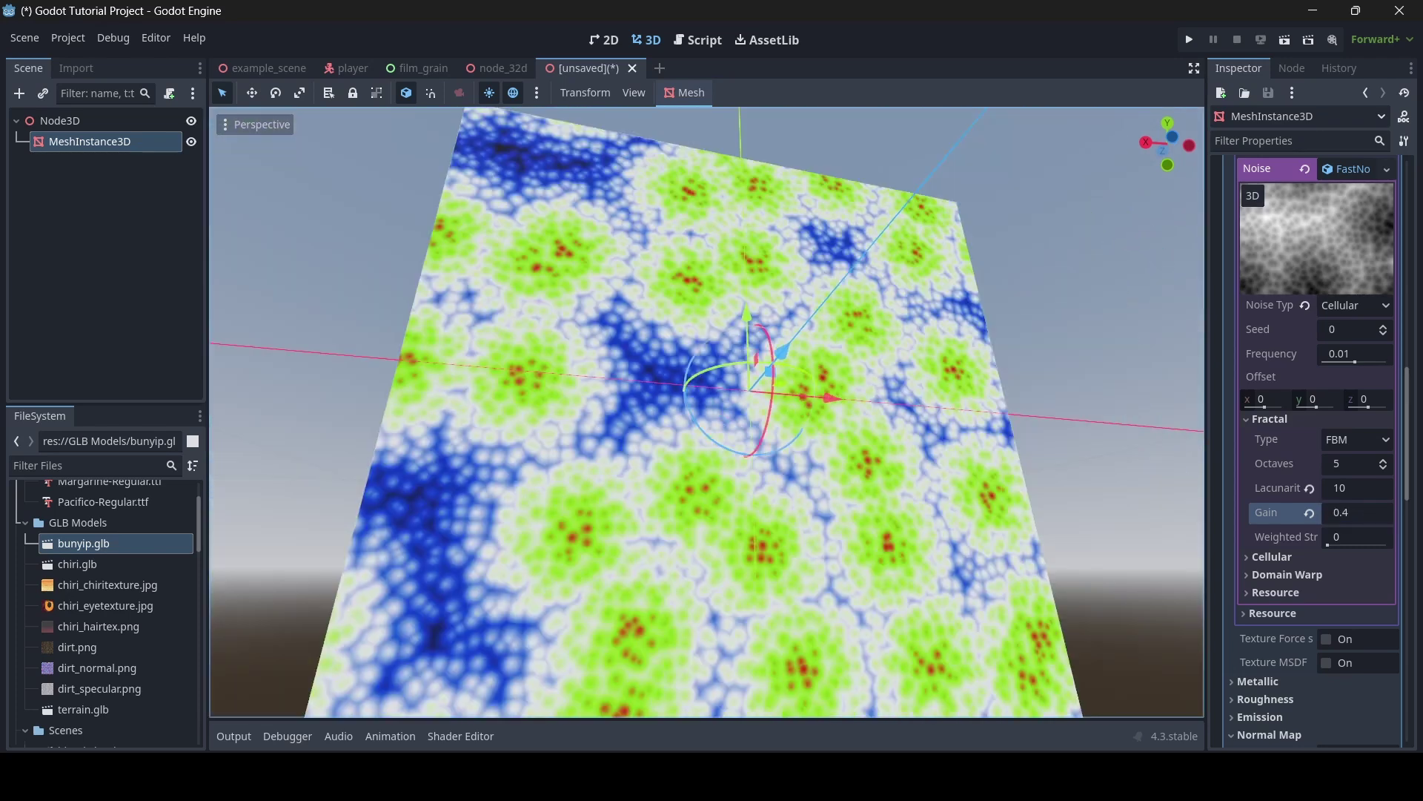
# Step: Vary the fractal gain up to 1.415 to see its effect, then set it to 1
pyautogui.moveTo(1343, 512)
pyautogui.mouseDown()
pyautogui.moveTo(1412, 512)
pyautogui.moveTo(1320, 513)
pyautogui.moveTo(1360, 517)
pyautogui.mouseUp()
pyautogui.click(1373, 520)
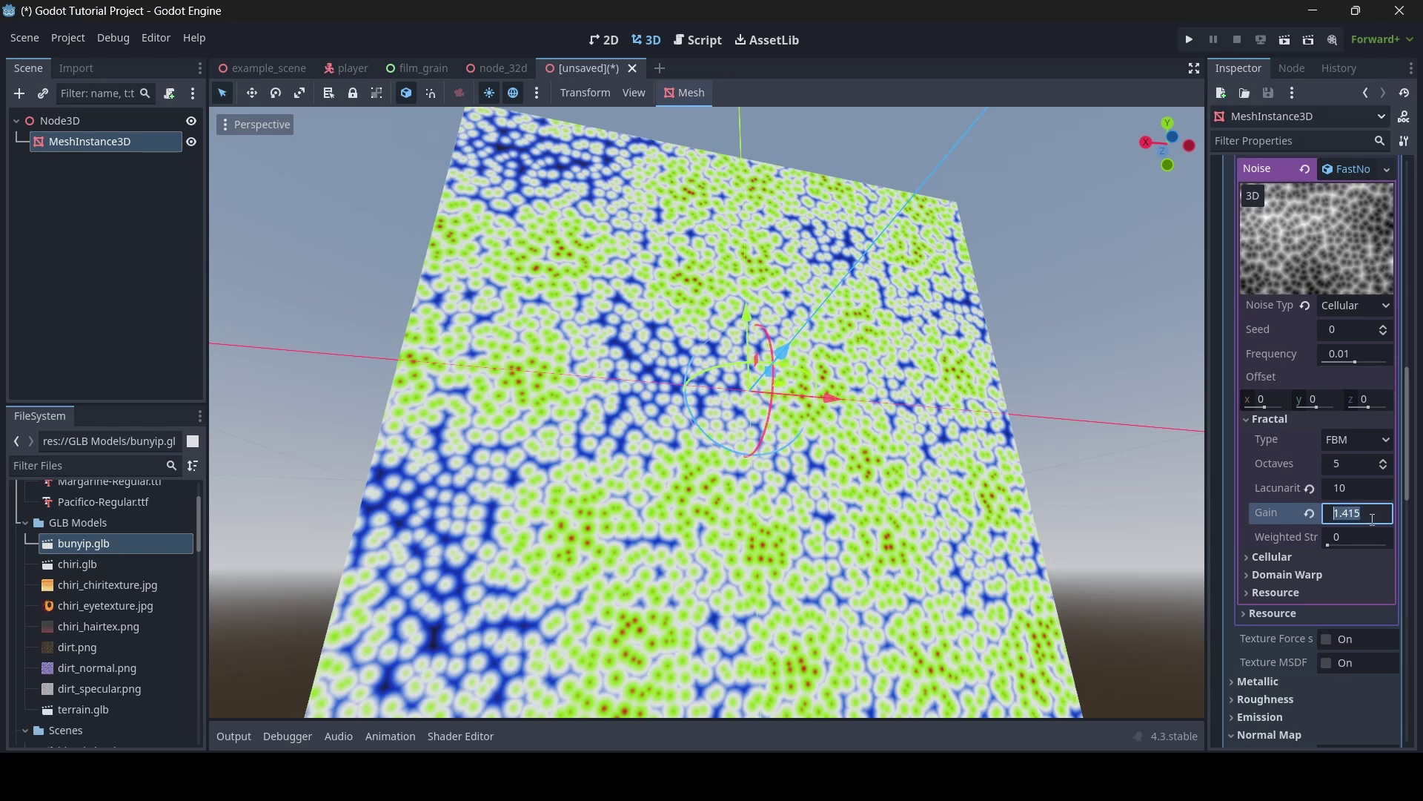
pyautogui.write('1')
pyautogui.press('Return')
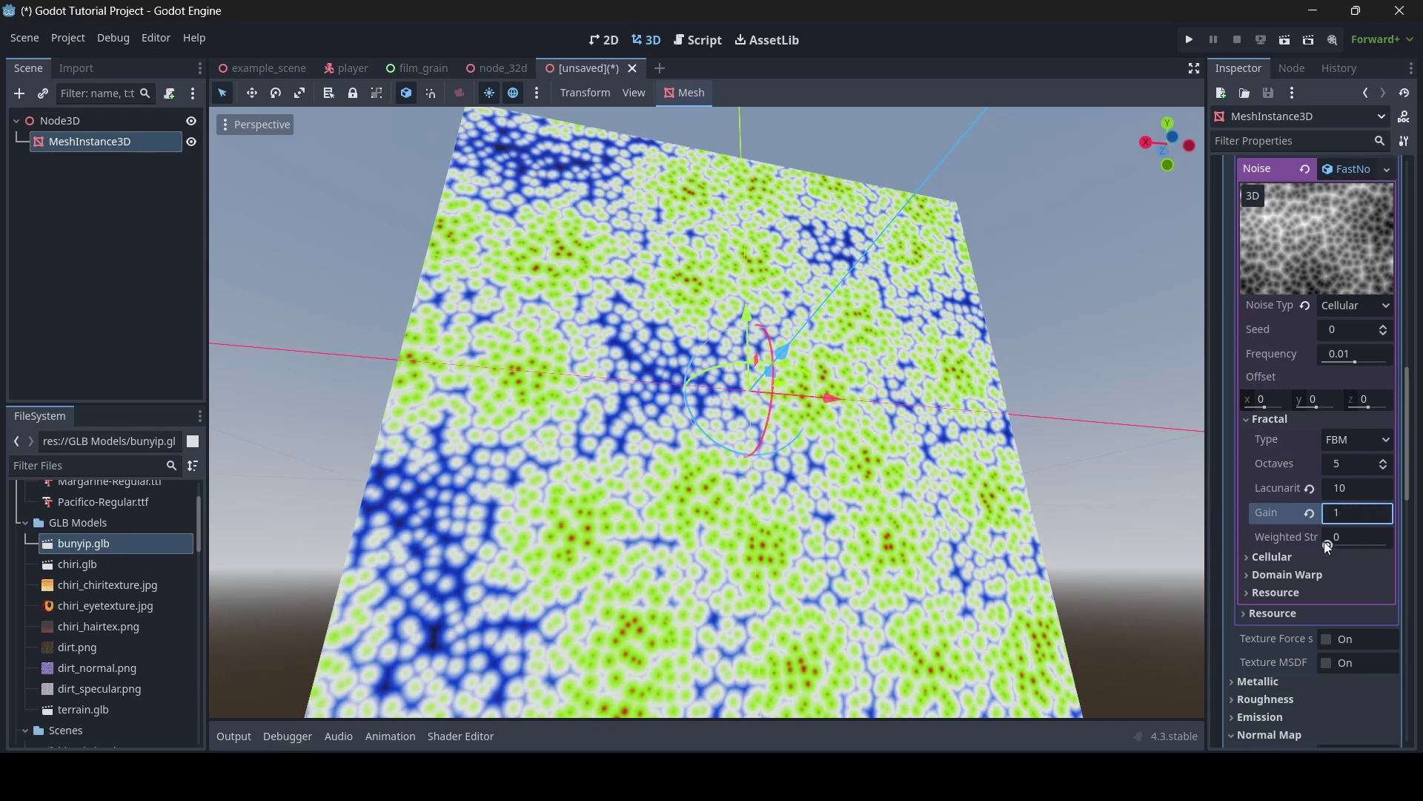
# Step: Try varying the fractal's weighted strength and return it to 0, then read the lacunarity description
pyautogui.moveTo(1332, 541); pyautogui.dragTo(1297, 564)
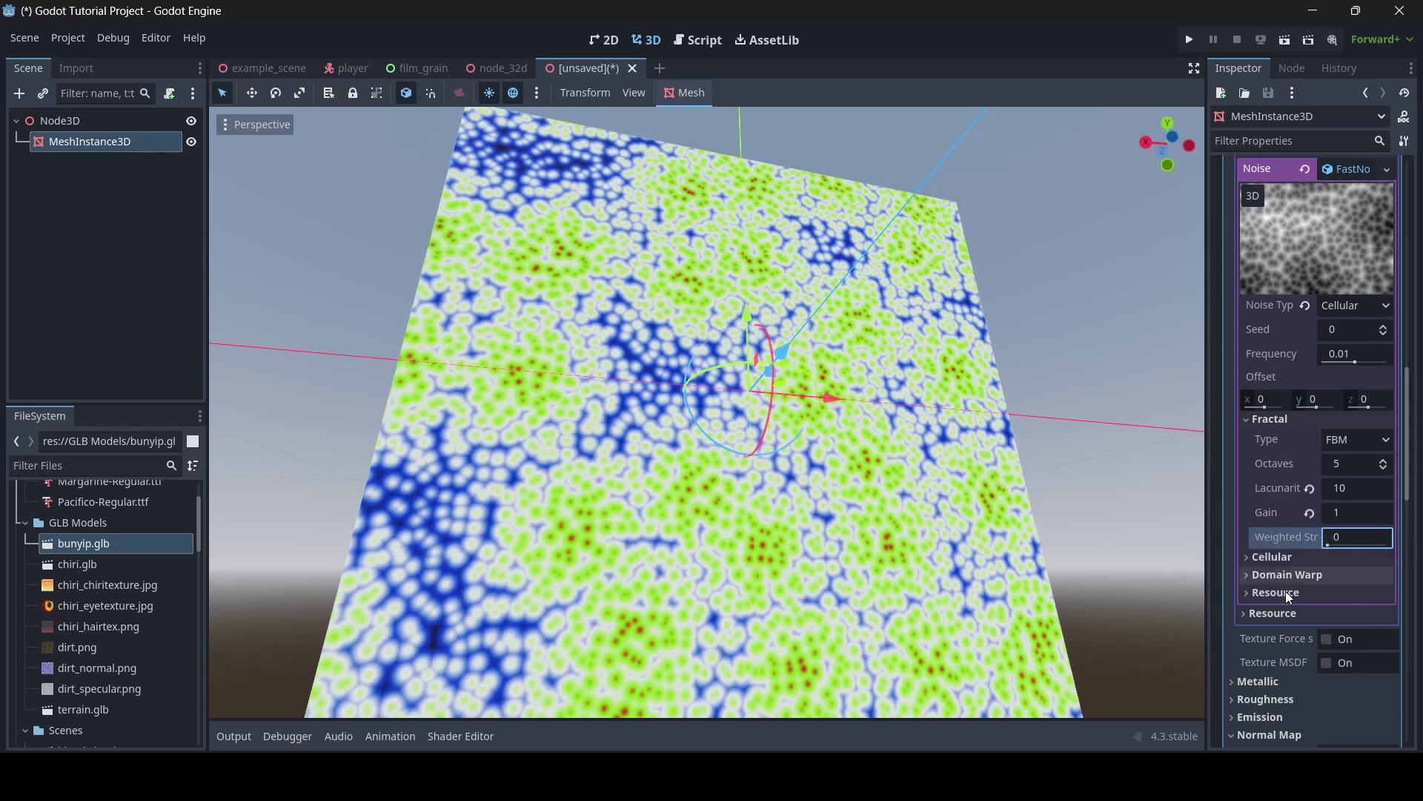
pyautogui.moveTo(1270, 486)
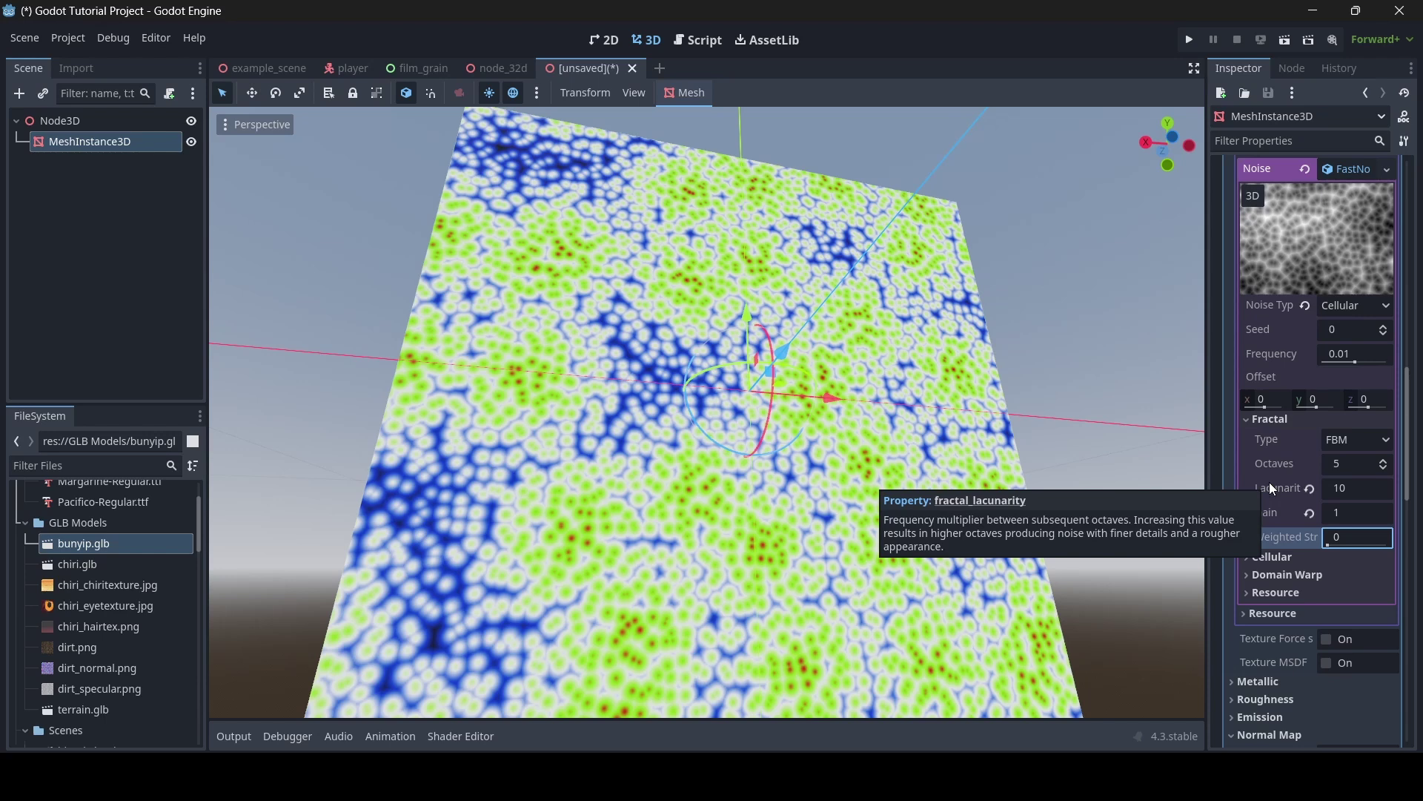